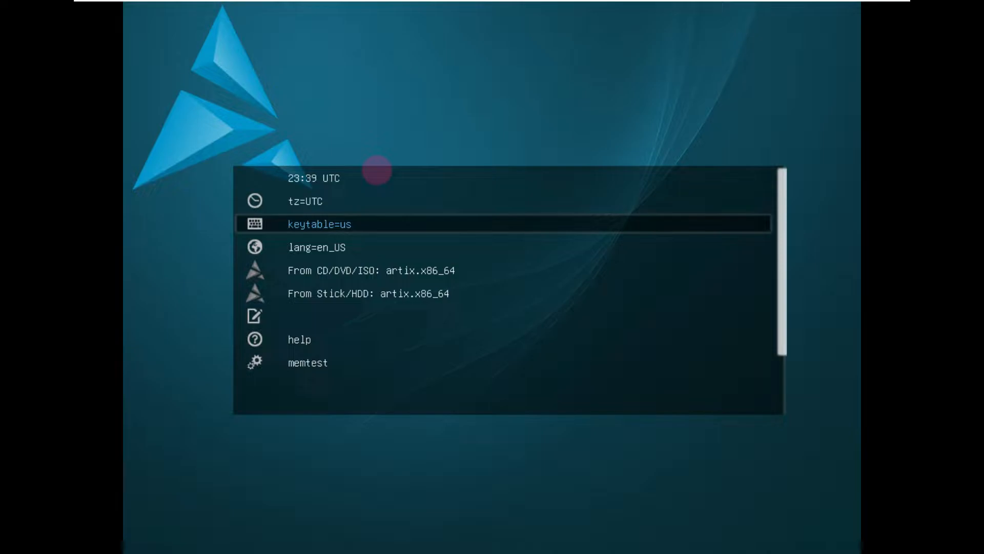
Step: Look through the boot menu entries, from the time zone, keyboard and language options down to the installed-system entry
{"action": "key", "text": "Up"}
{"action": "key", "text": "Up"}
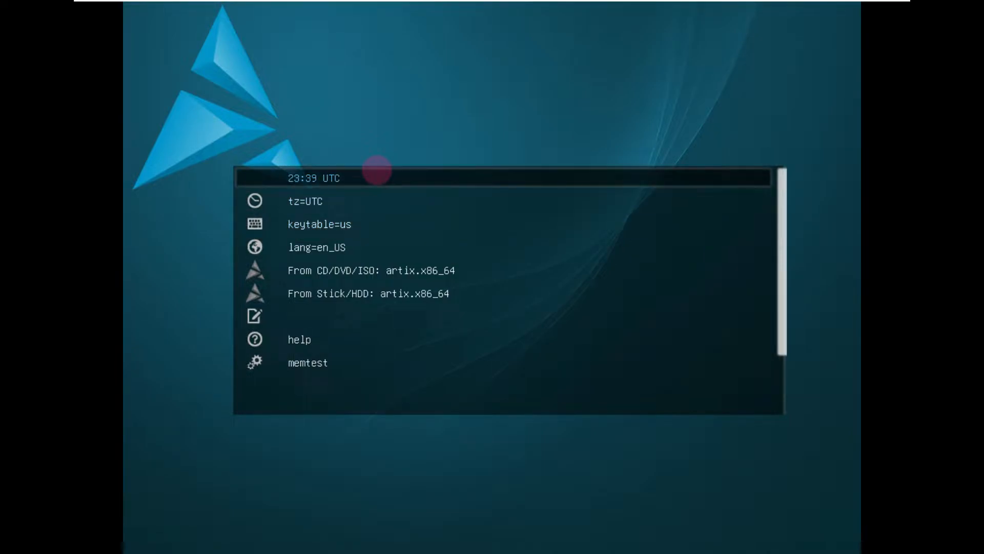
{"action": "key", "text": "Down"}
{"action": "key", "text": "Down"}
{"action": "key", "text": "Down"}
{"action": "key", "text": "Down"}
{"action": "key", "text": "Down"}
{"action": "key", "text": "Down"}
{"action": "key", "text": "Down"}
{"action": "key", "text": "Down"}
{"action": "key", "text": "Down"}
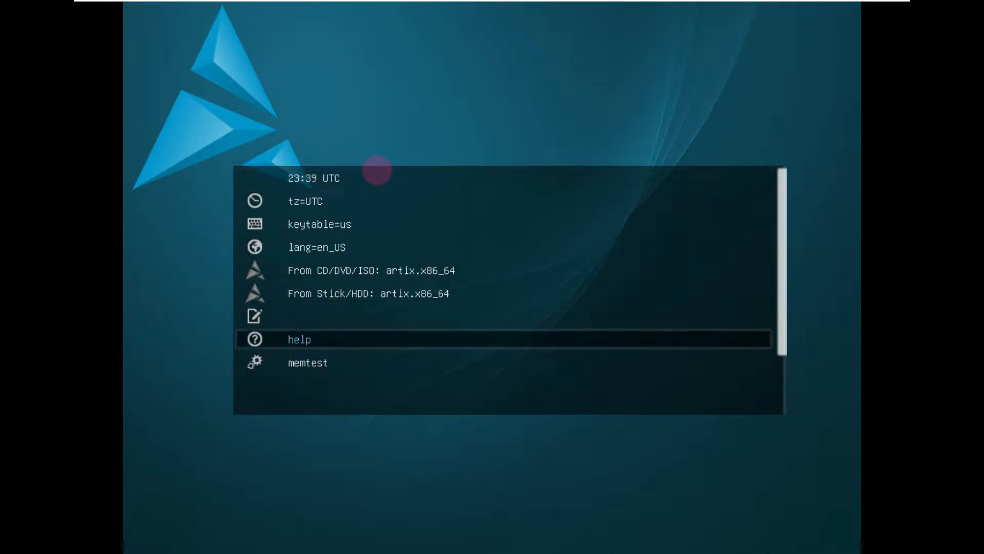
{"action": "key", "text": "Down"}
{"action": "key", "text": "Down"}
{"action": "key", "text": "Up"}
{"action": "key", "text": "Up"}
{"action": "key", "text": "Up"}
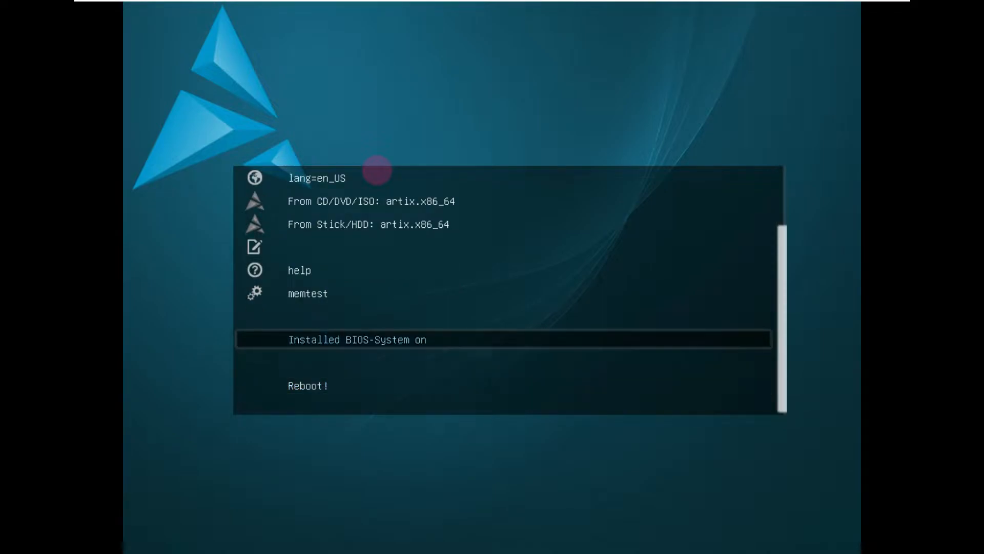
{"action": "key", "text": "Up"}
{"action": "key", "text": "Up"}
{"action": "key", "text": "Up"}
{"action": "key", "text": "Up"}
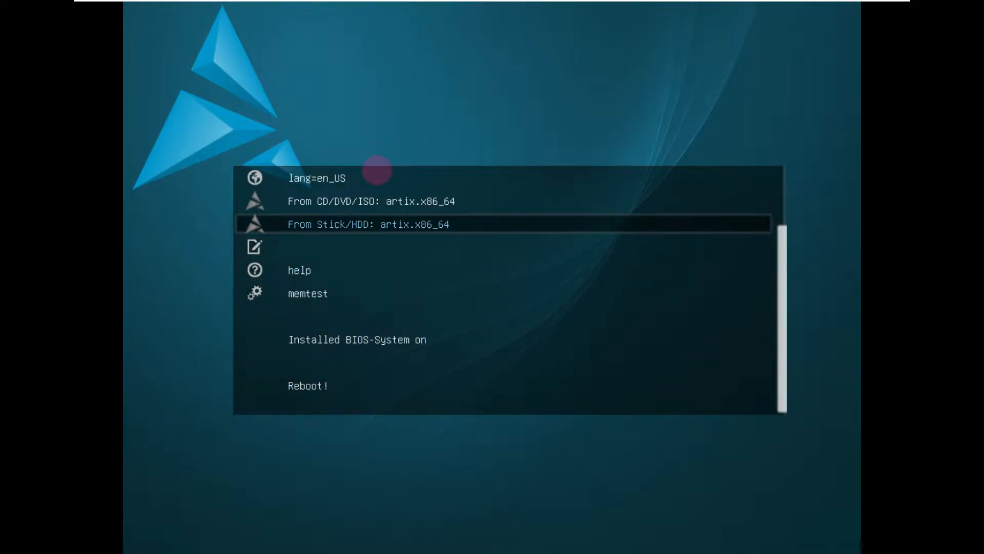
{"action": "key", "text": "Up"}
{"action": "key", "text": "Up"}
{"action": "key", "text": "Up"}
{"action": "key", "text": "Up"}
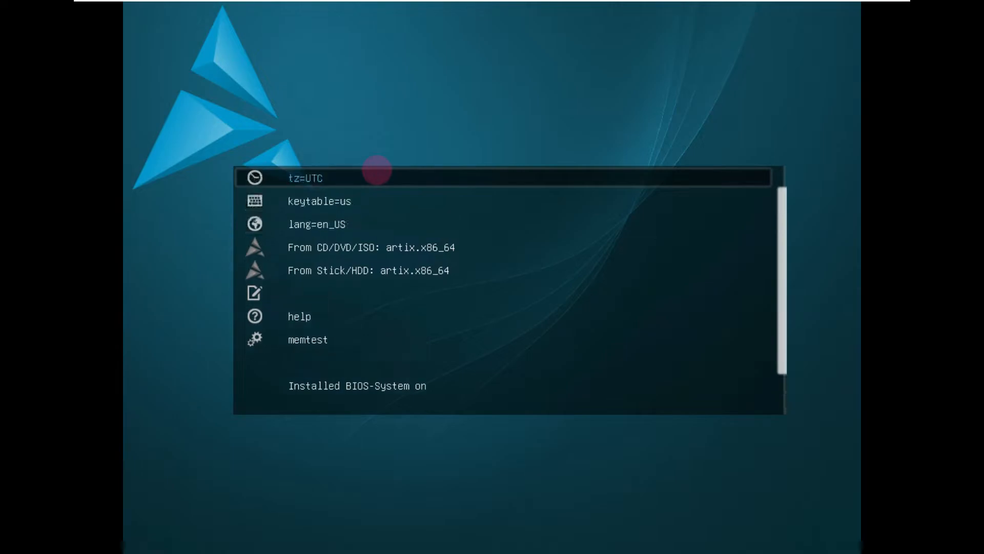
Step: Boot the live system with the "From CD/DVD/ISO: artix.x86_64" entry
{"action": "key", "text": "Down"}
{"action": "key", "text": "Down"}
{"action": "key", "text": "Down"}
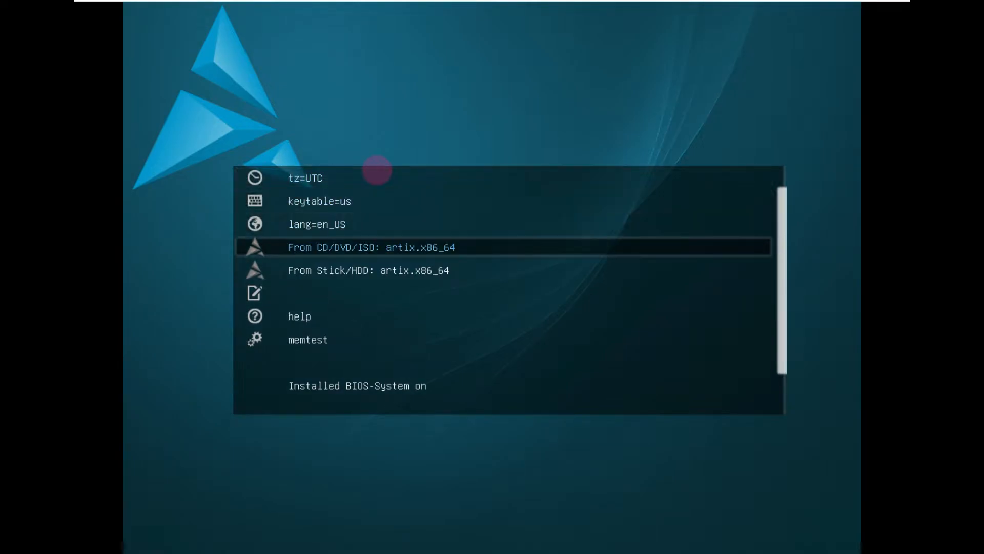
{"action": "key", "text": "Return"}
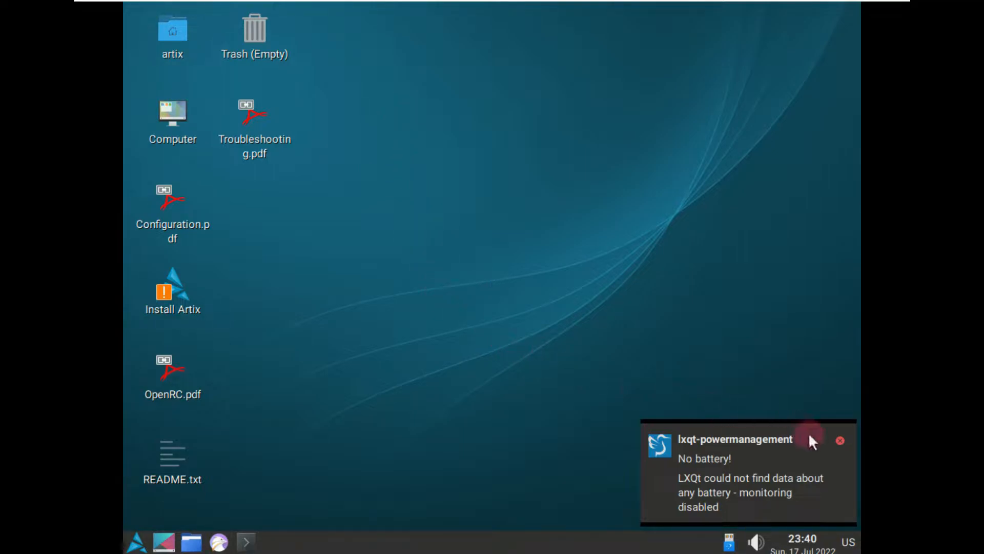
Step: Dismiss the lxqt-powermanagement notification on the desktop
{"action": "left_click", "coordinate": [841, 439]}
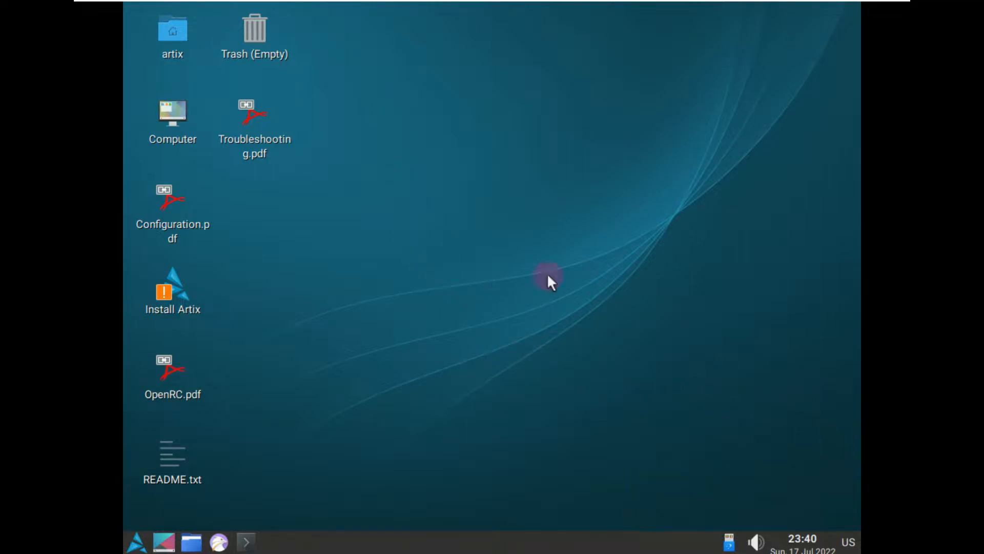
{"action": "right_click", "coordinate": [488, 245]}
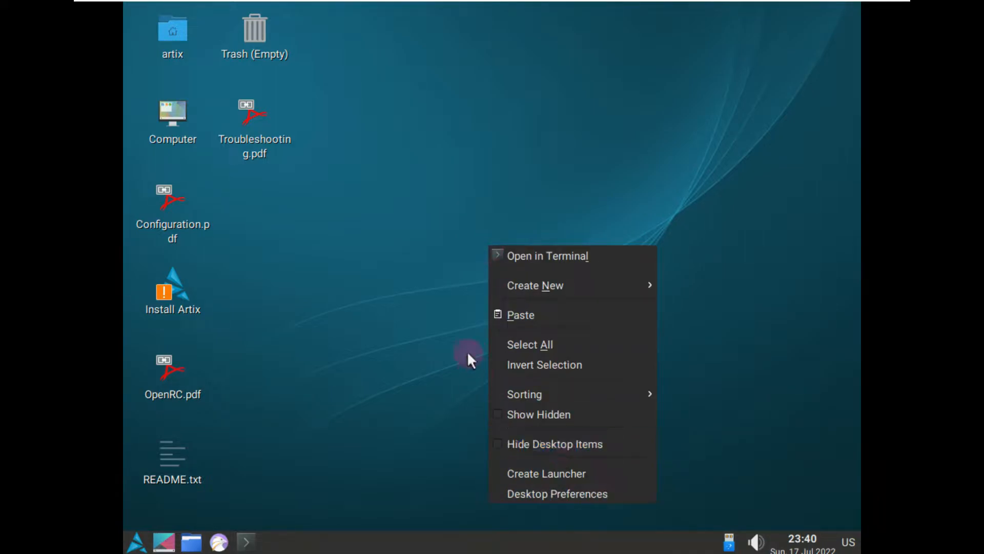
{"action": "left_click", "coordinate": [410, 246]}
Step: Open the Monitor settings from the LXQt preferences
{"action": "left_click", "coordinate": [135, 543]}
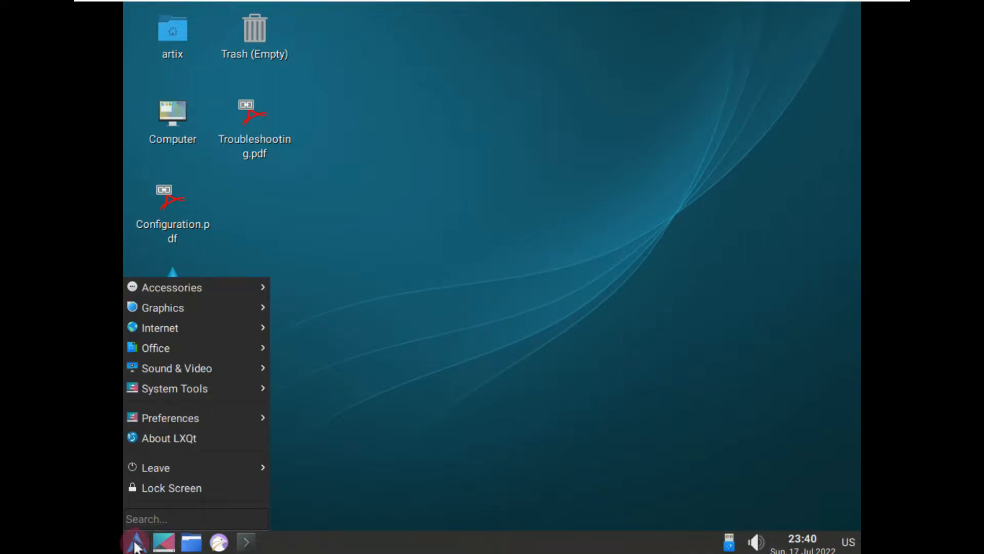
{"action": "mouse_move", "coordinate": [190, 360]}
{"action": "mouse_move", "coordinate": [192, 420]}
{"action": "mouse_move", "coordinate": [377, 421]}
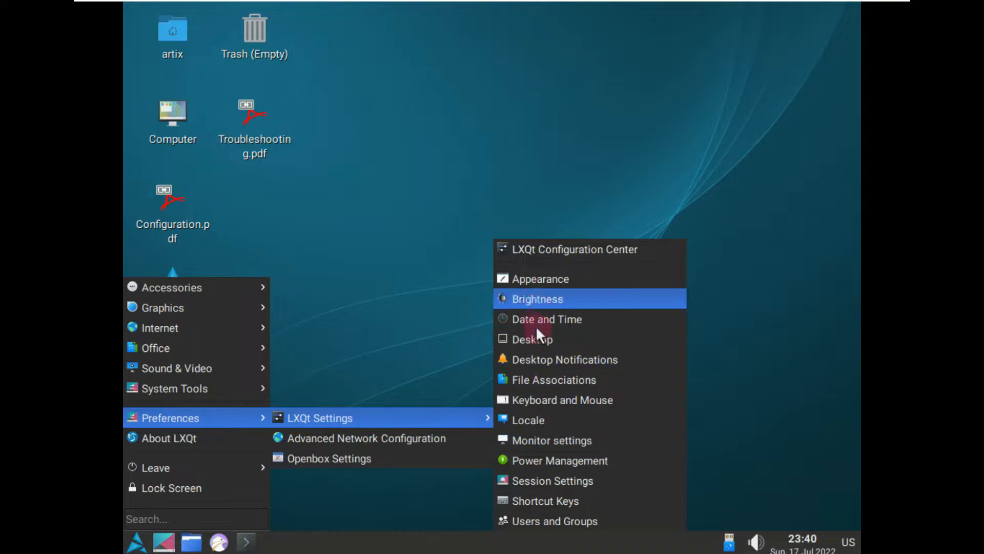
{"action": "left_click", "coordinate": [536, 443]}
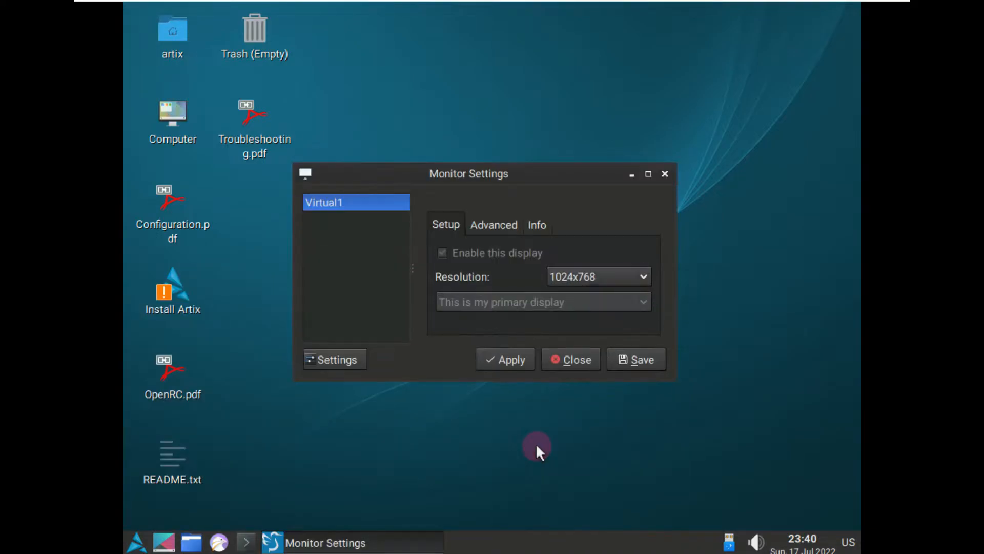
Step: Set the Virtual1 display's resolution to 1920x1080, apply it and close the monitor settings
{"action": "left_click", "coordinate": [565, 276]}
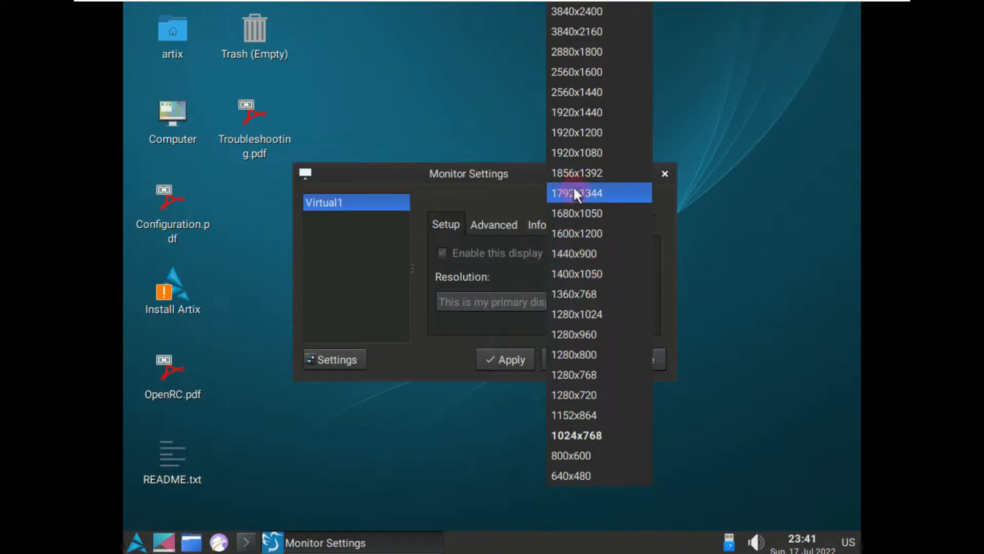
{"action": "left_click", "coordinate": [580, 147]}
{"action": "left_click", "coordinate": [470, 225]}
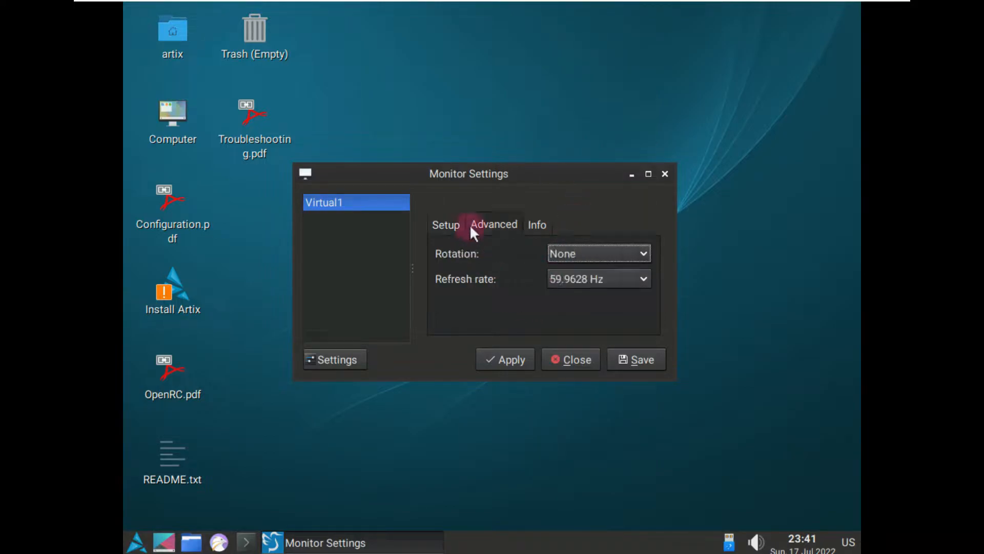
{"action": "left_click", "coordinate": [530, 224]}
{"action": "left_click", "coordinate": [510, 356]}
{"action": "left_click", "coordinate": [537, 283]}
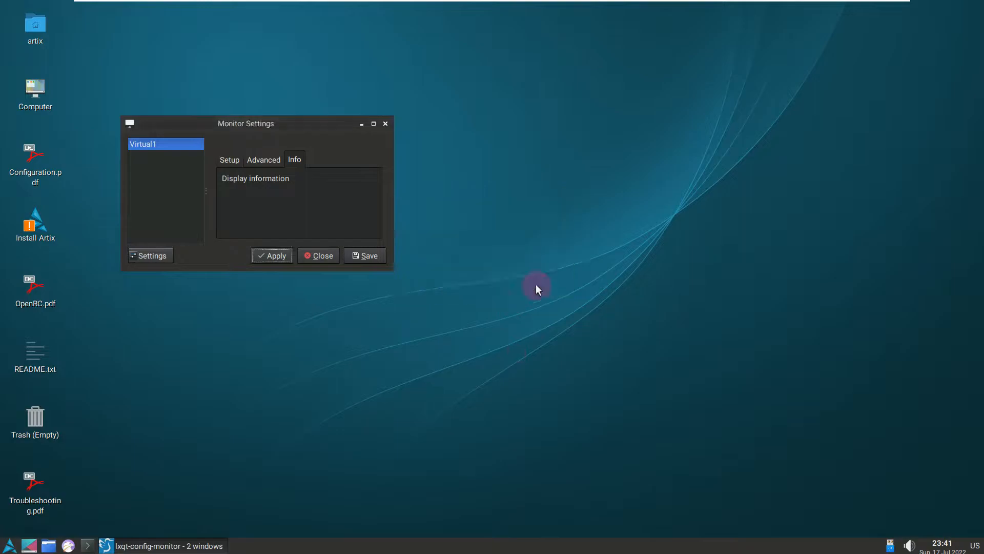
{"action": "left_click_drag", "start_coordinate": [294, 124], "coordinate": [566, 189]}
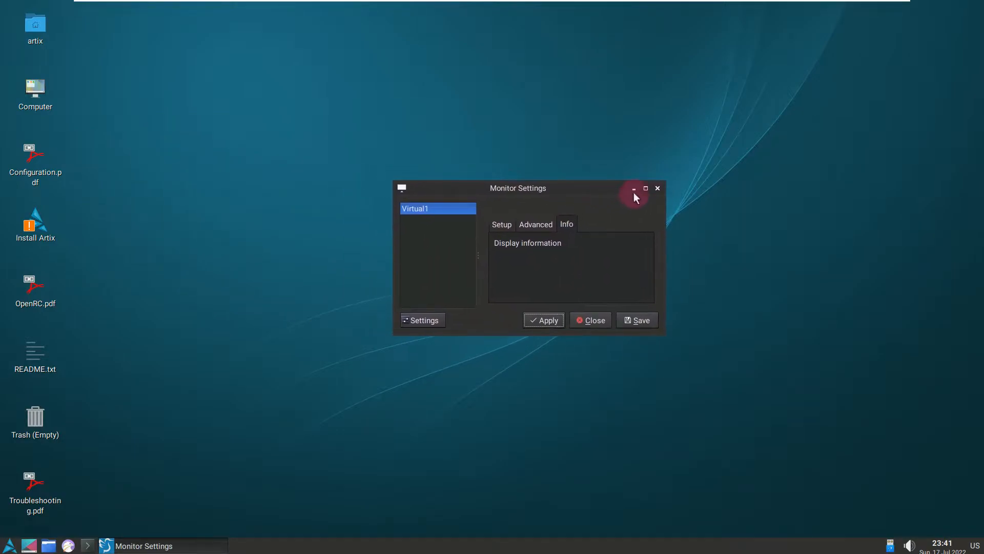
{"action": "left_click", "coordinate": [657, 188]}
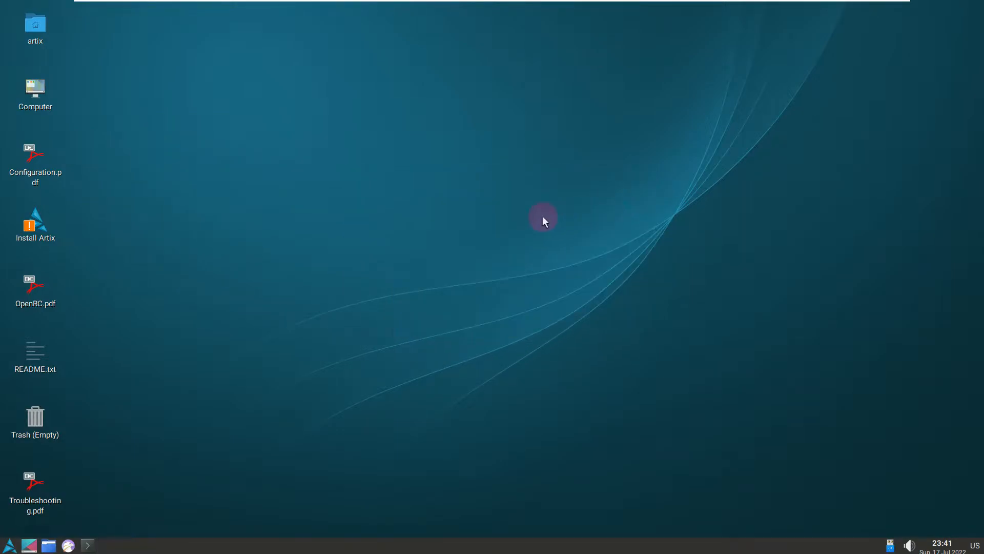
Step: Review the general, background, slide show and advanced options in the Desktop Preferences, and close them
{"action": "right_click", "coordinate": [415, 188]}
{"action": "left_click", "coordinate": [476, 365]}
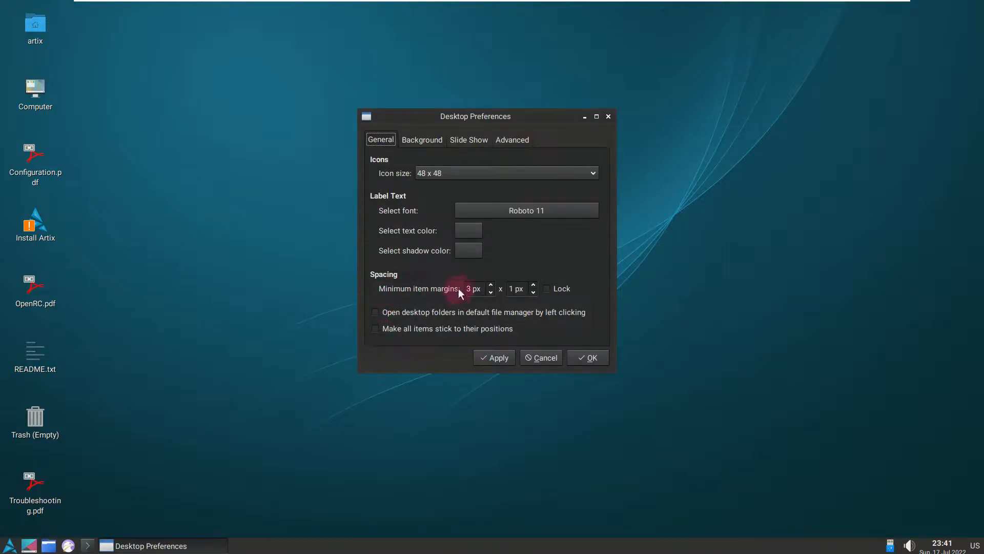
{"action": "left_click", "coordinate": [429, 137]}
{"action": "left_click", "coordinate": [459, 139]}
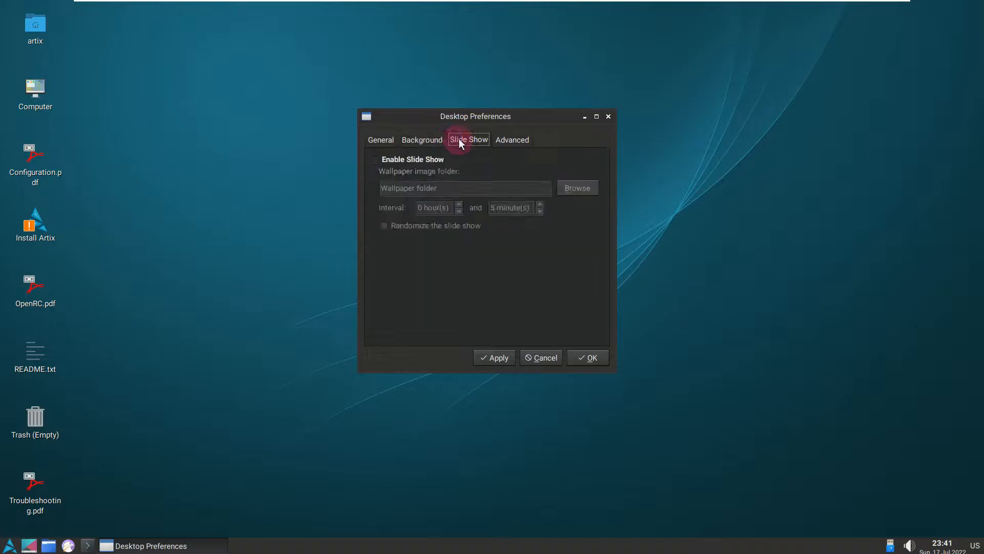
{"action": "left_click", "coordinate": [515, 137]}
{"action": "left_click", "coordinate": [461, 141]}
{"action": "left_click", "coordinate": [432, 143]}
{"action": "left_click", "coordinate": [390, 140]}
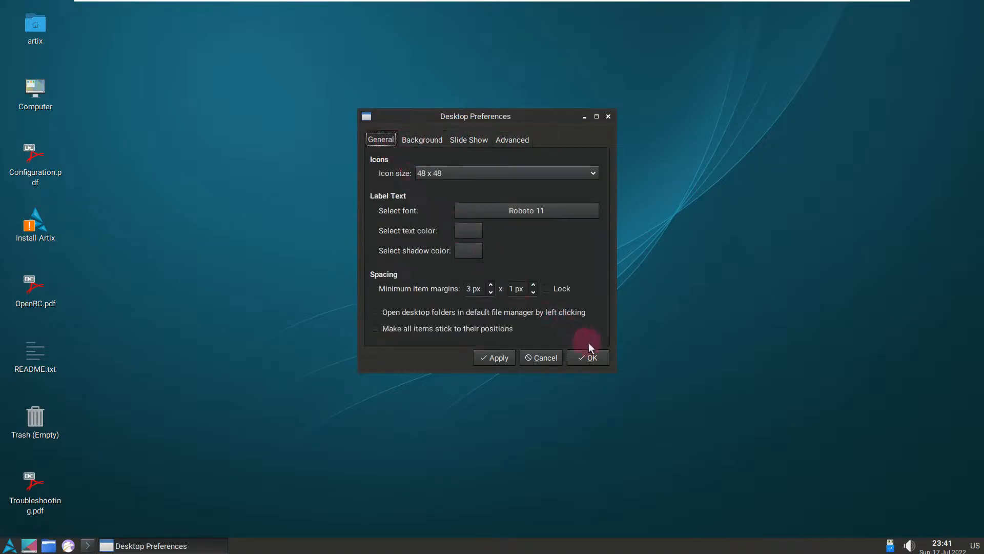
{"action": "left_click", "coordinate": [585, 358]}
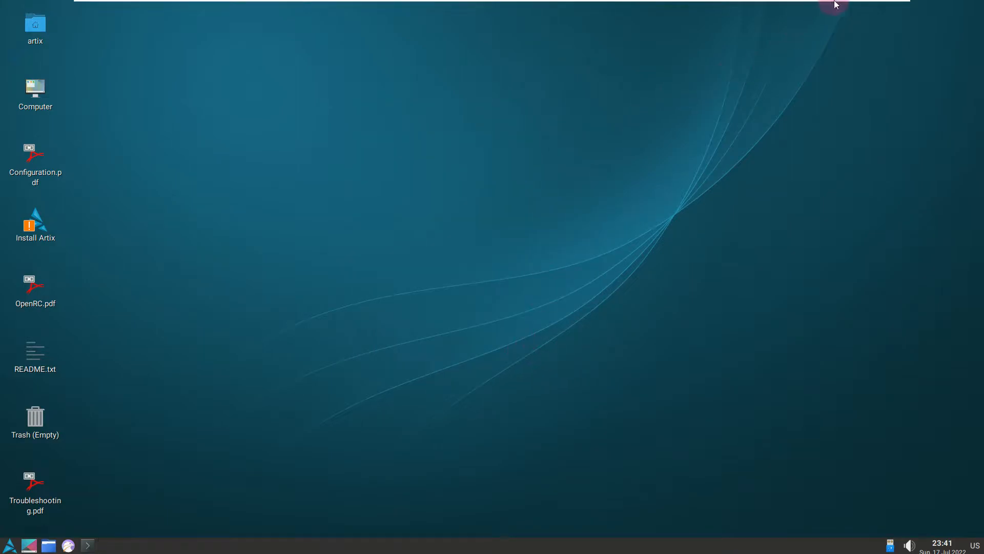
Step: View the About LXQt information for the desktop environment's version, and close it
{"action": "mouse_move", "coordinate": [835, 1]}
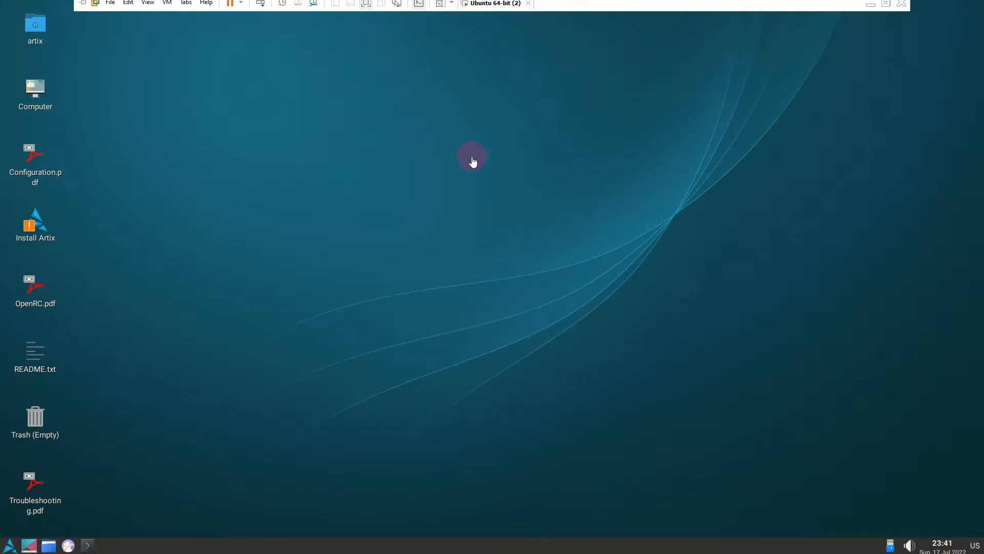
{"action": "left_click", "coordinate": [9, 545]}
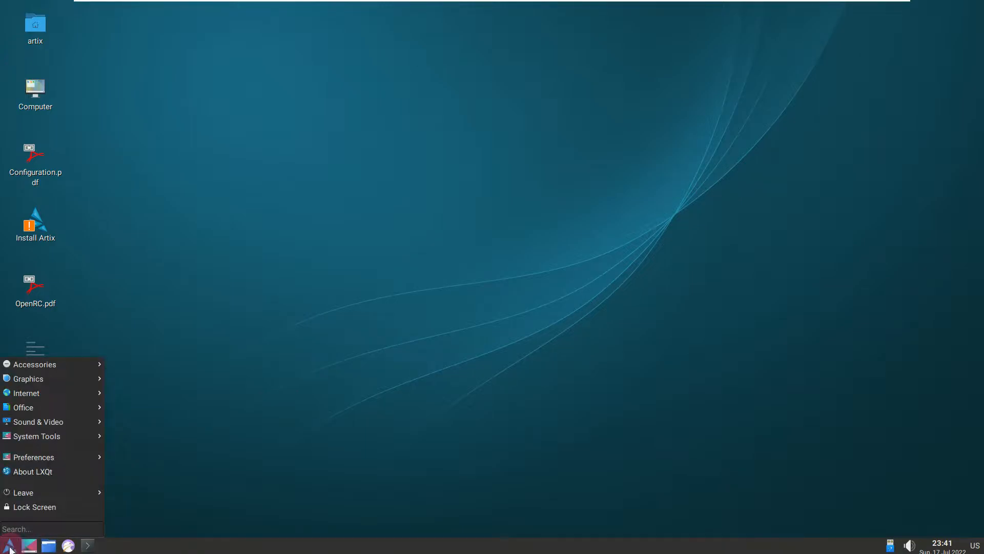
{"action": "left_click", "coordinate": [55, 467]}
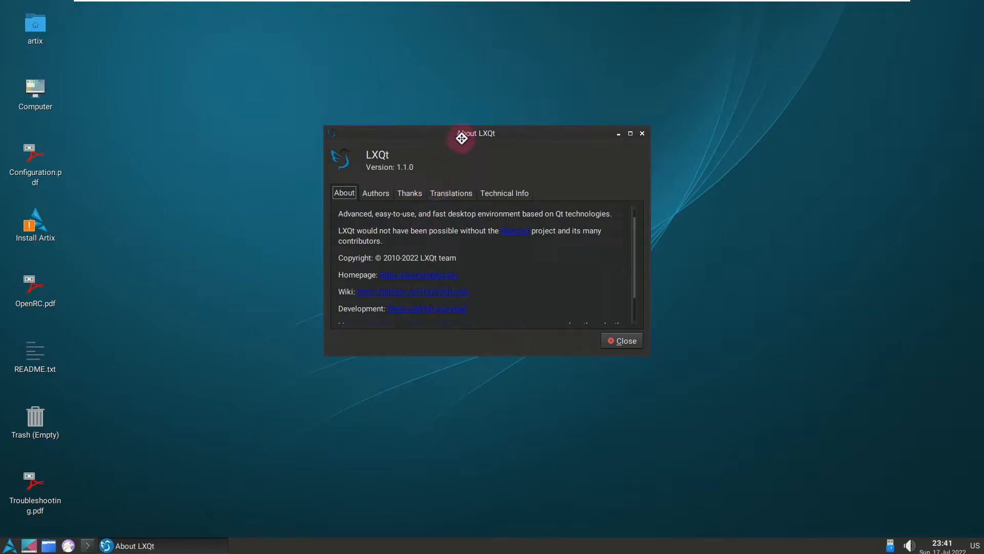
{"action": "left_click_drag", "start_coordinate": [459, 135], "coordinate": [493, 157]}
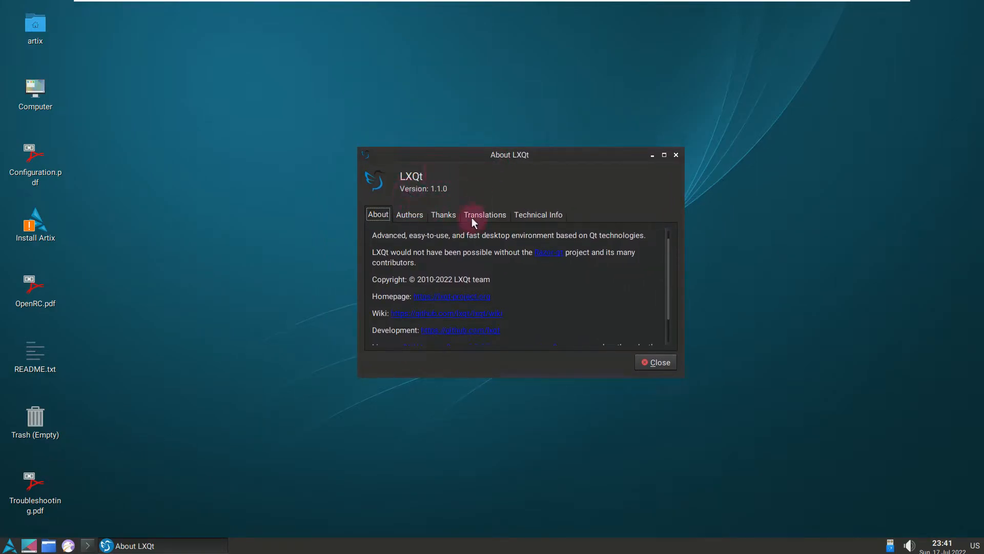
{"action": "left_click", "coordinate": [657, 361]}
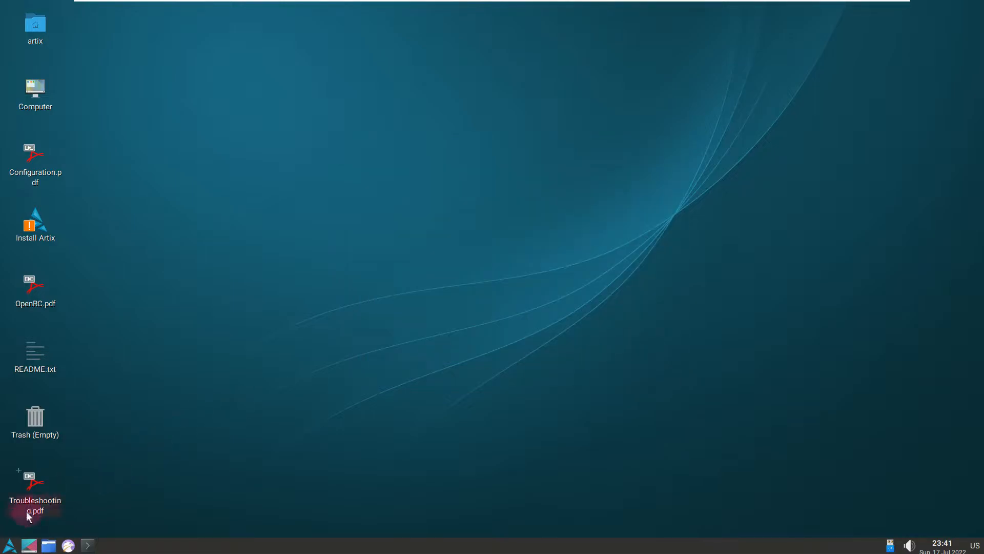
Step: View the machine's hardware topology with Hardware Locality lstopo and close its window
{"action": "left_click", "coordinate": [10, 544]}
{"action": "mouse_move", "coordinate": [50, 361]}
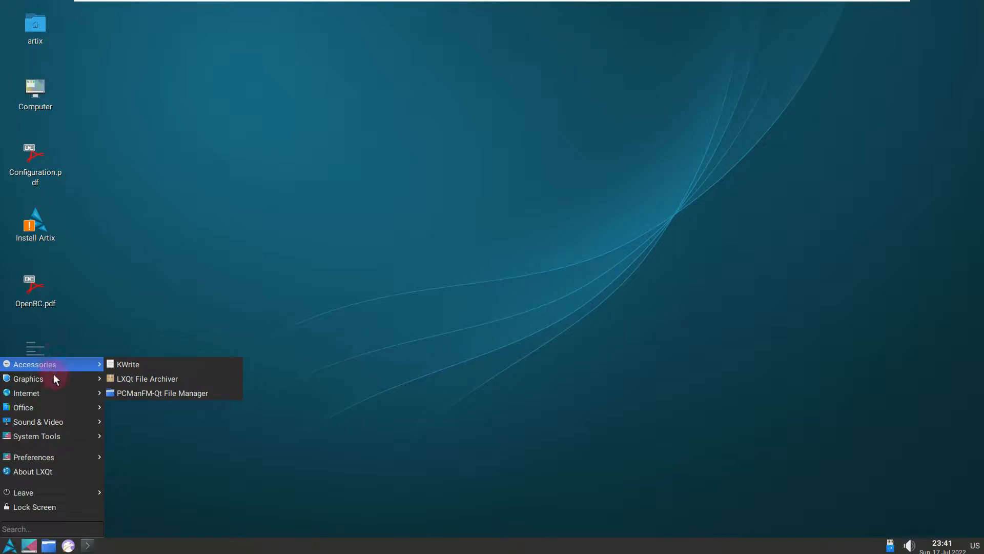
{"action": "mouse_move", "coordinate": [54, 379]}
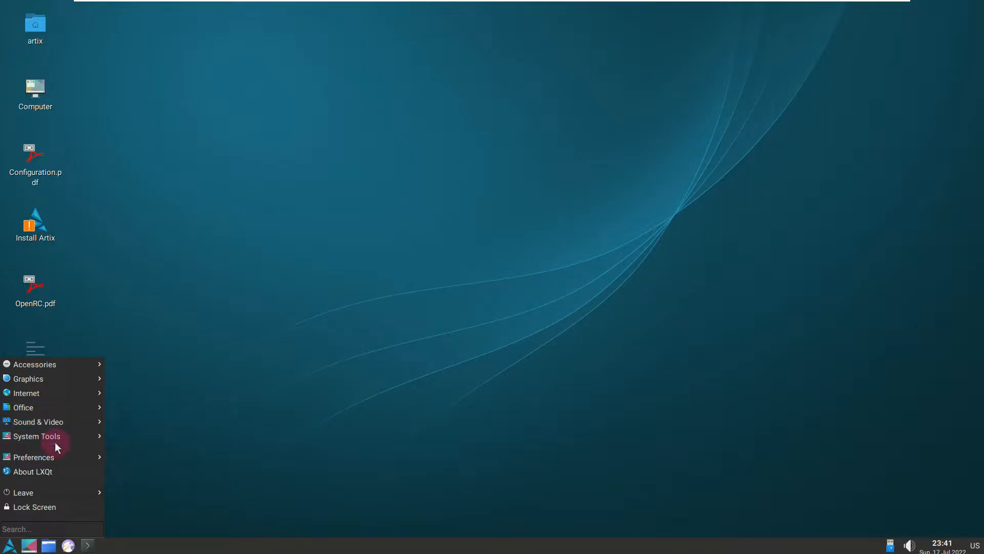
{"action": "mouse_move", "coordinate": [56, 440]}
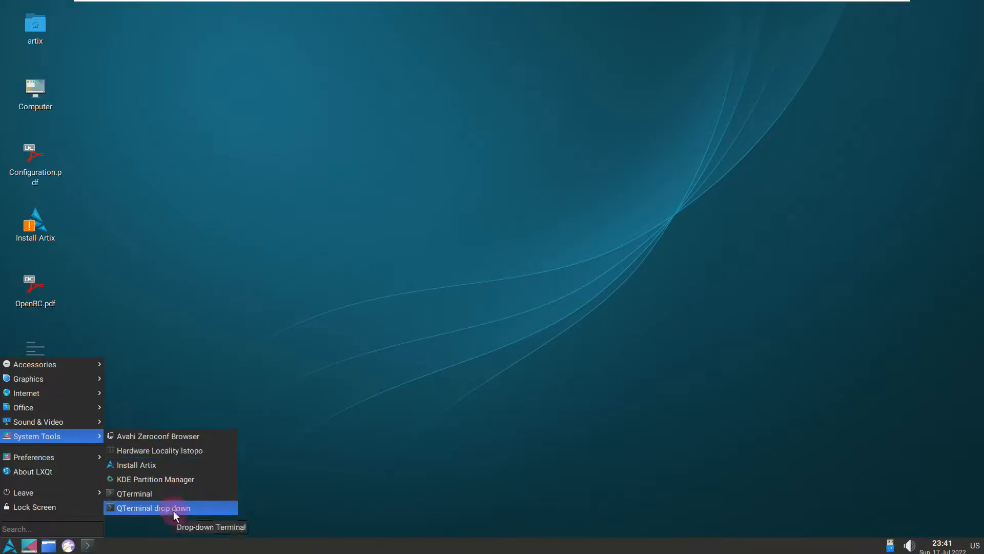
{"action": "left_click", "coordinate": [185, 450]}
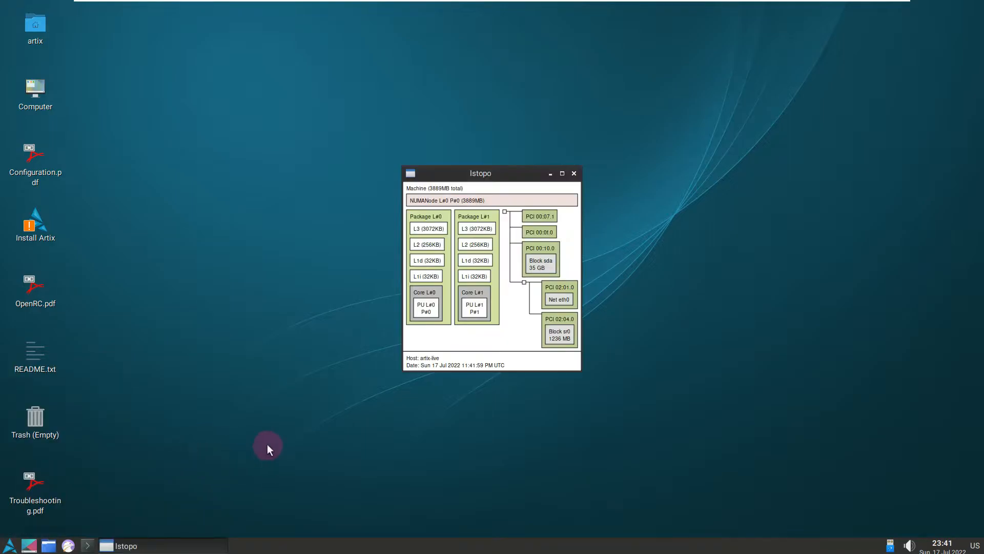
{"action": "left_click", "coordinate": [574, 173]}
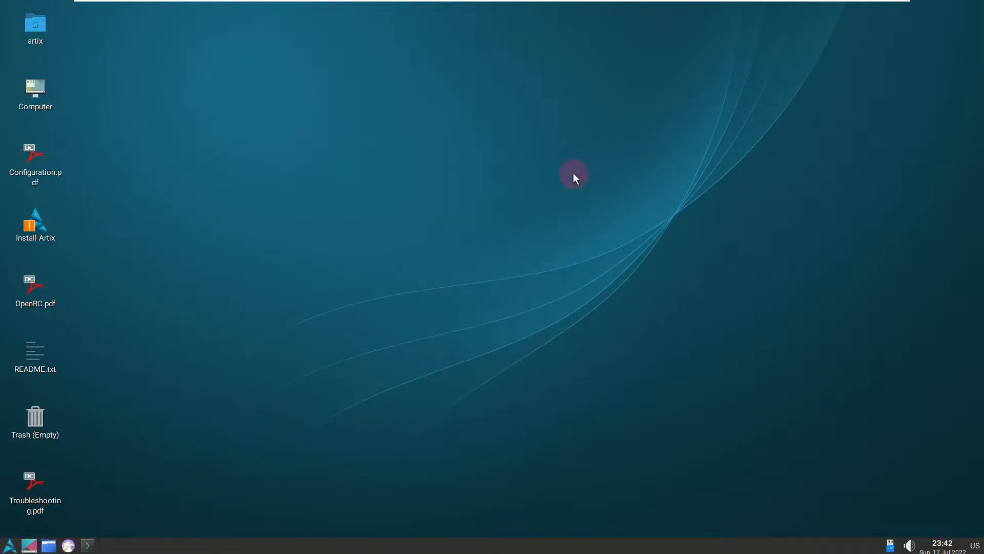
{"action": "right_click", "coordinate": [311, 540]}
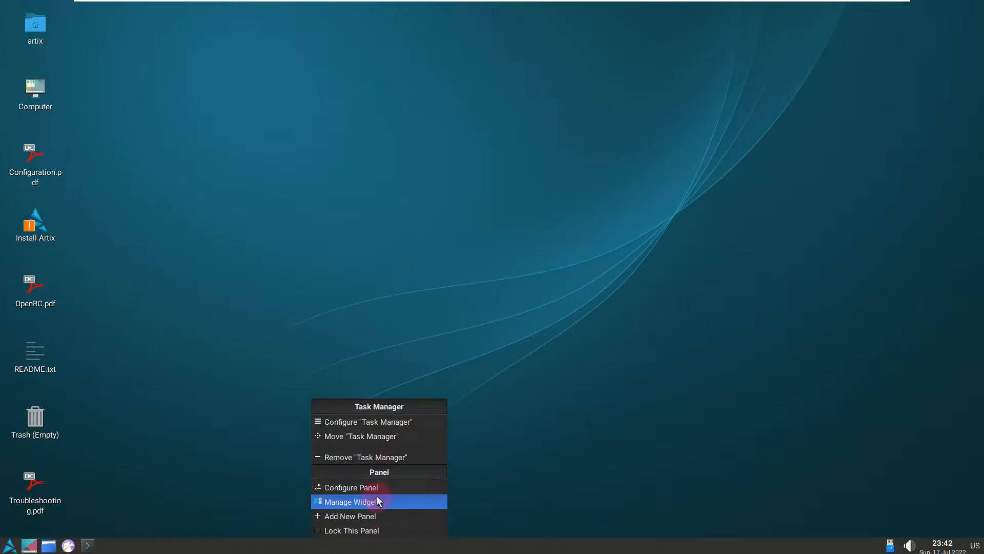
{"action": "left_click", "coordinate": [243, 463]}
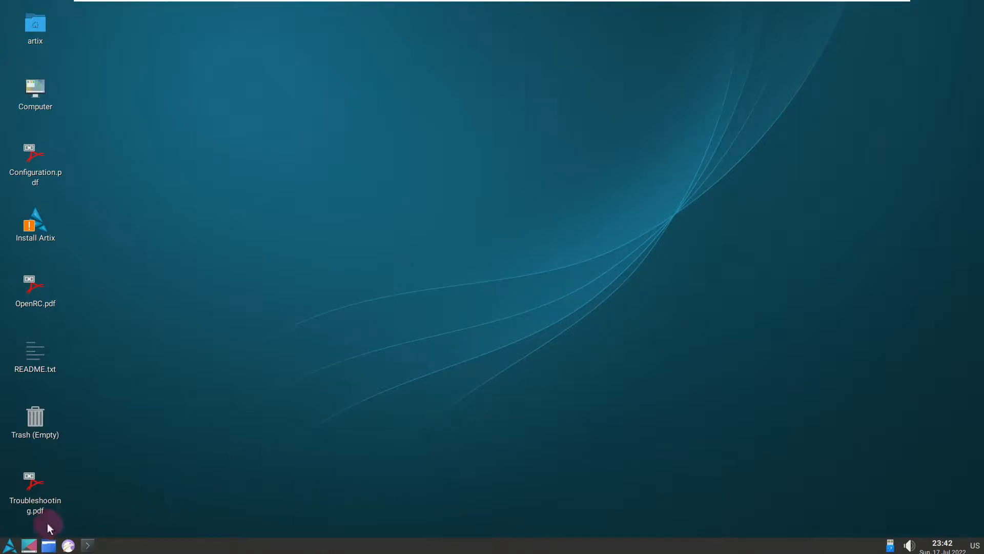
Step: Open QTerminal from the system tools and maximize its window
{"action": "left_click", "coordinate": [10, 546]}
{"action": "left_click", "coordinate": [52, 366]}
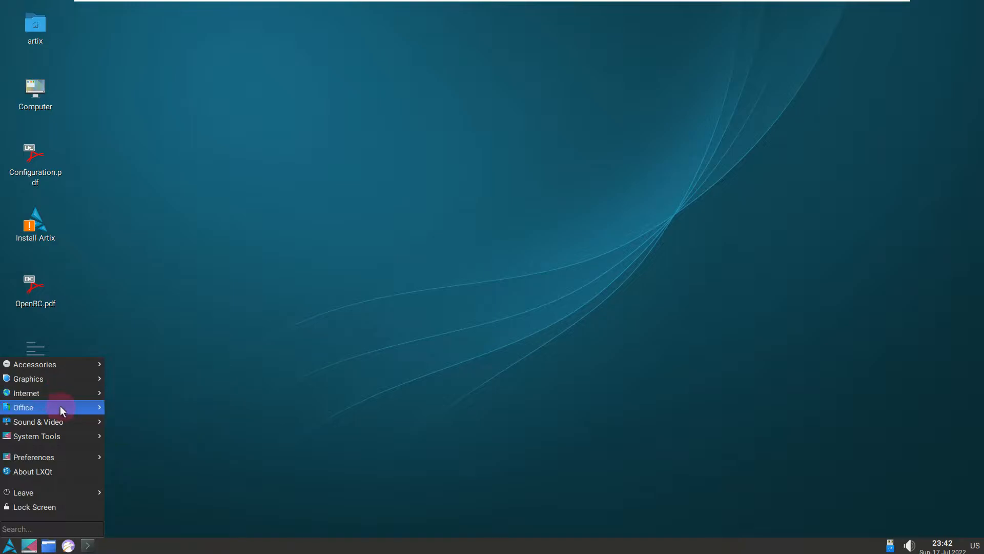
{"action": "mouse_move", "coordinate": [60, 419]}
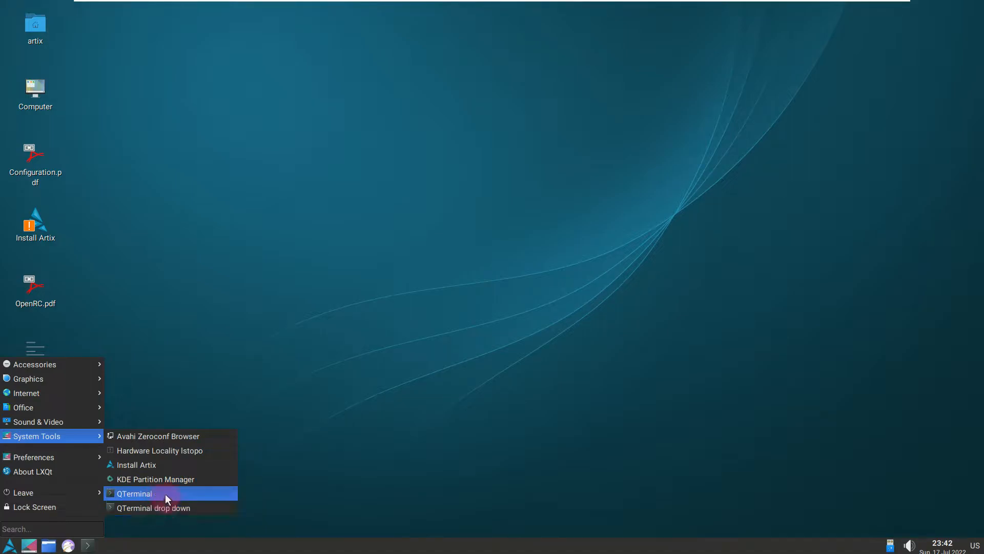
{"action": "left_click", "coordinate": [165, 493]}
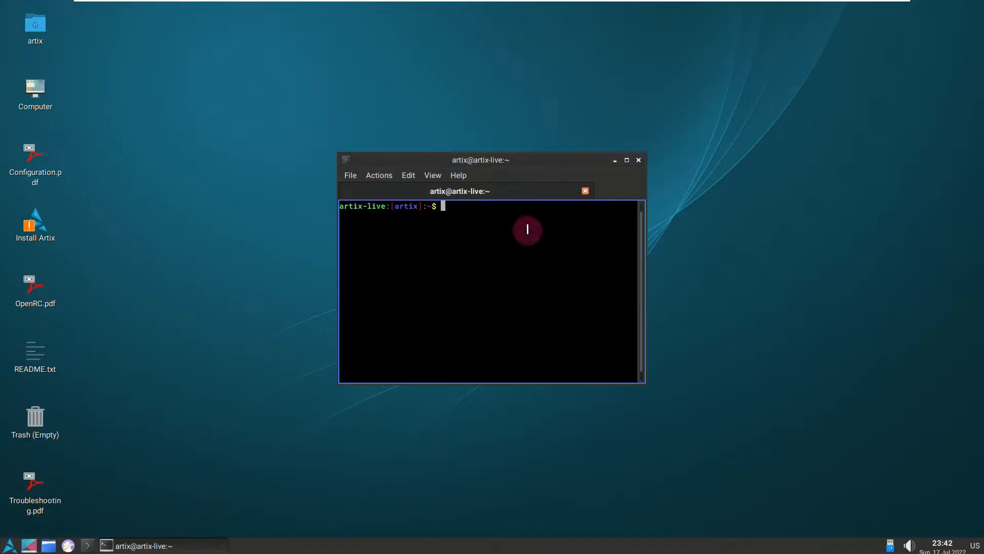
{"action": "left_click", "coordinate": [626, 160]}
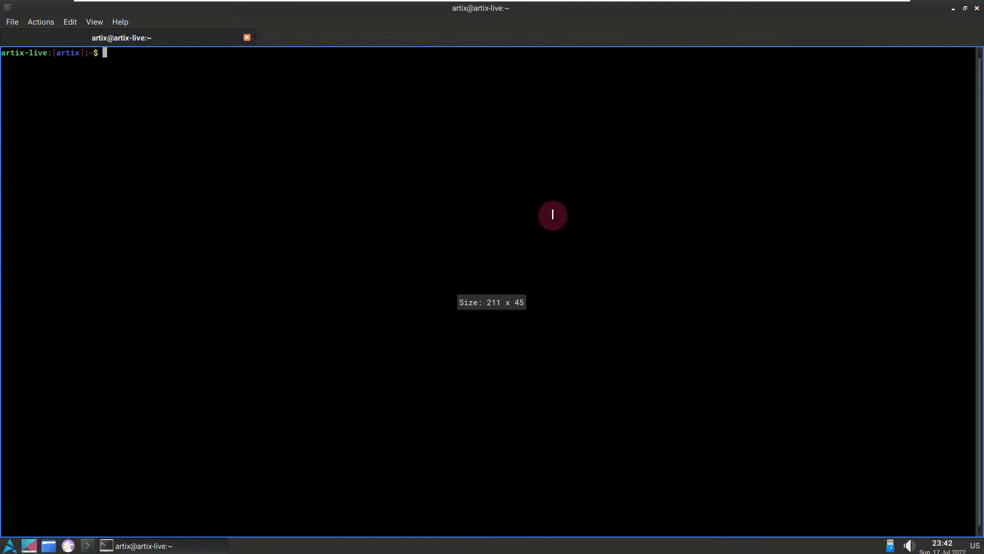
Step: Run neofetch in the terminal and highlight the system information it prints
{"action": "type", "text": "neofetch"}
{"action": "key", "text": "Return"}
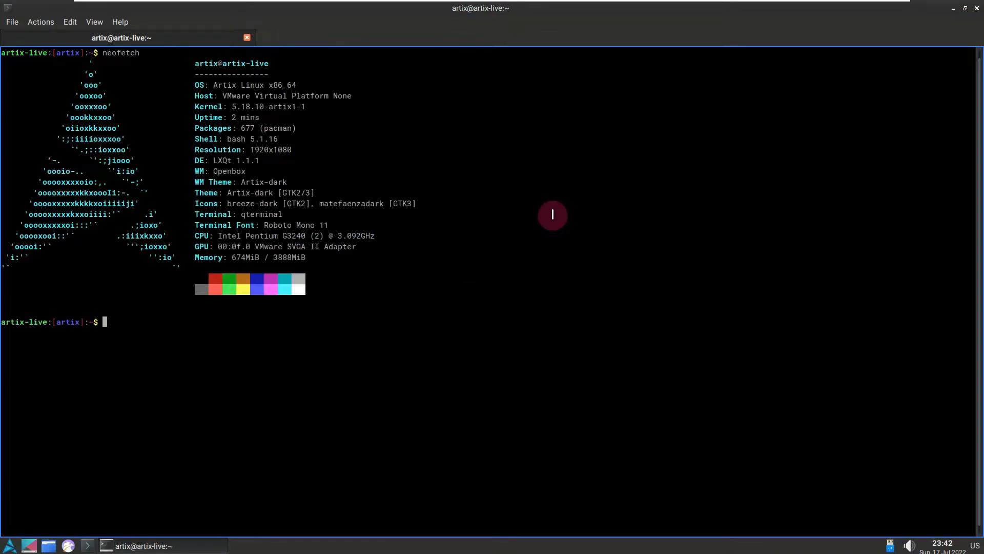
{"action": "left_click_drag", "start_coordinate": [310, 85], "coordinate": [379, 263]}
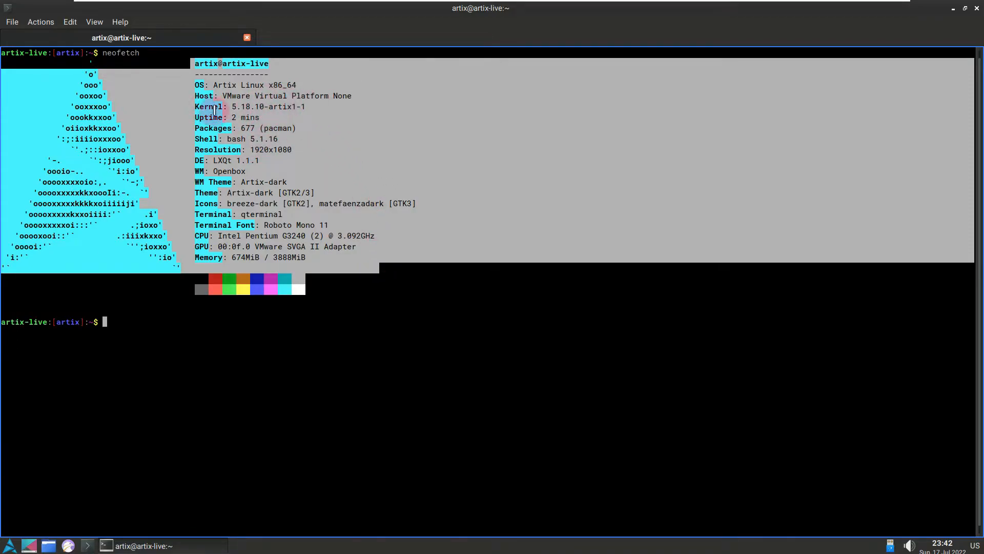
Step: Clear the text selection and run uname -a to show the kernel details
{"action": "left_click", "coordinate": [174, 326]}
{"action": "type", "text": "una"}
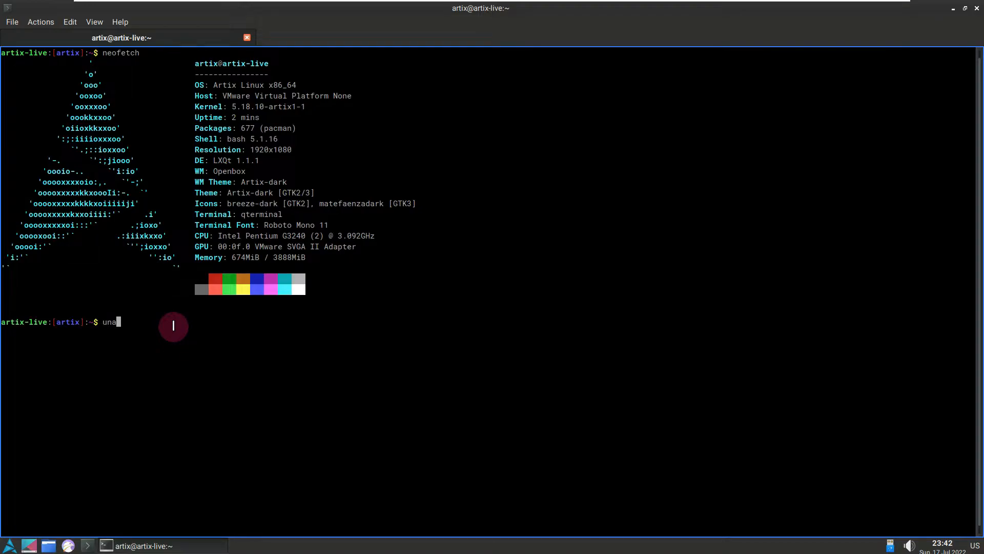
{"action": "type", "text": "me -a"}
{"action": "key", "text": "Return"}
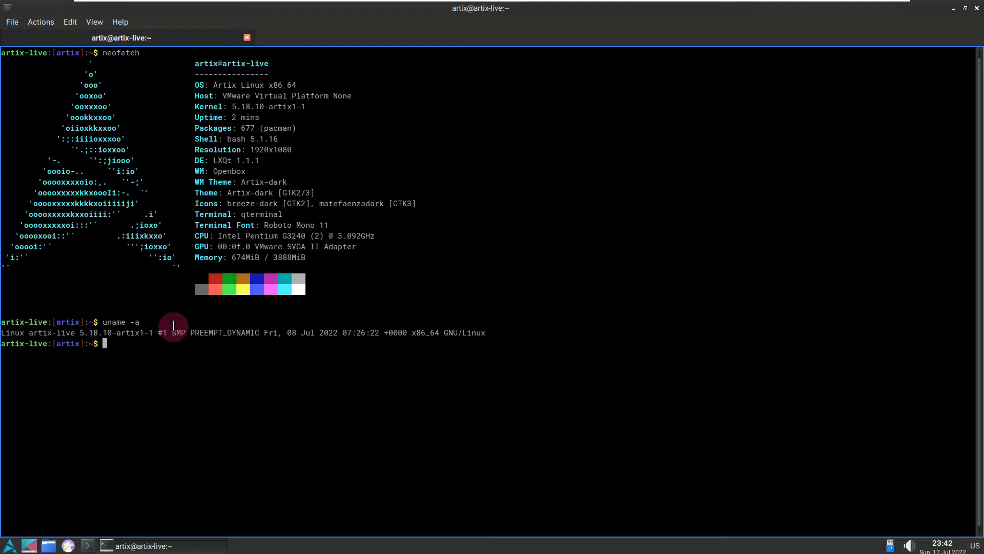
Step: Print the contents of the file /etc/issue with cat
{"action": "type", "text": "cat /etc/issue"}
{"action": "key", "text": "Return"}
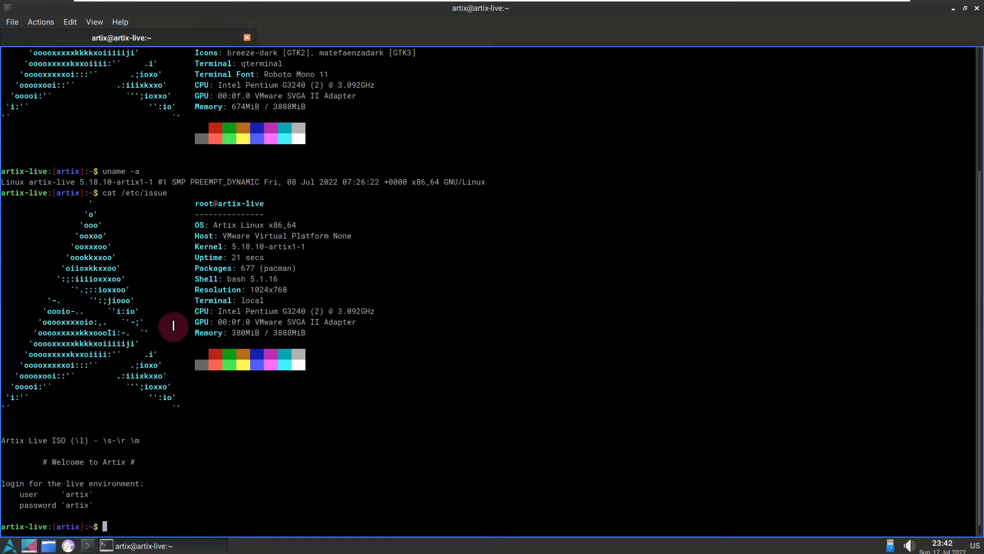
Step: Try to print the contents of /etc/issues with cat
{"action": "type", "text": "cat /etc/issues"}
{"action": "key", "text": "Return"}
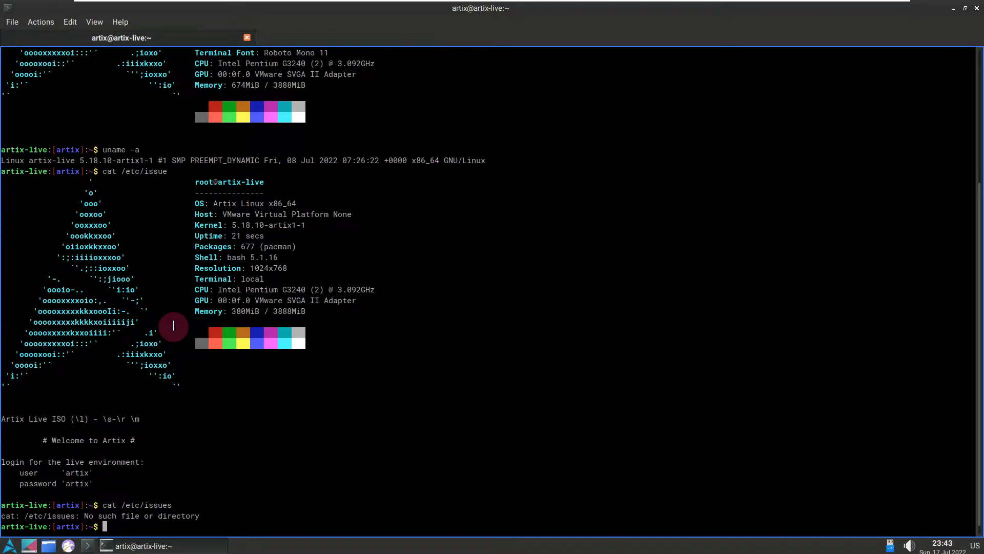
Step: Try to start the htop process viewer from the terminal
{"action": "type", "text": "htop"}
{"action": "key", "text": "Return"}
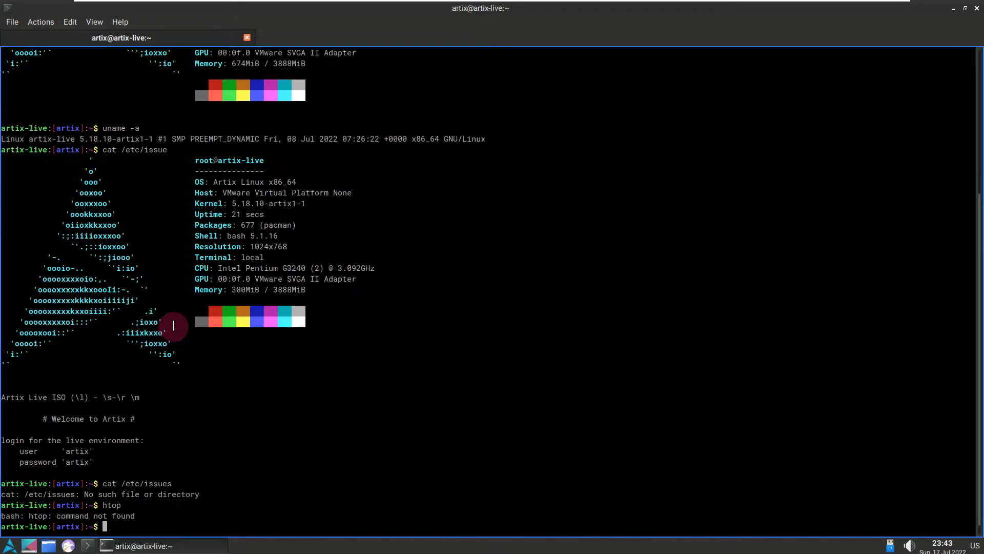
Step: Run inxi -G to show the graphics information and highlight the terminal output
{"action": "type", "text": "inxi -G"}
{"action": "key", "text": "Return"}
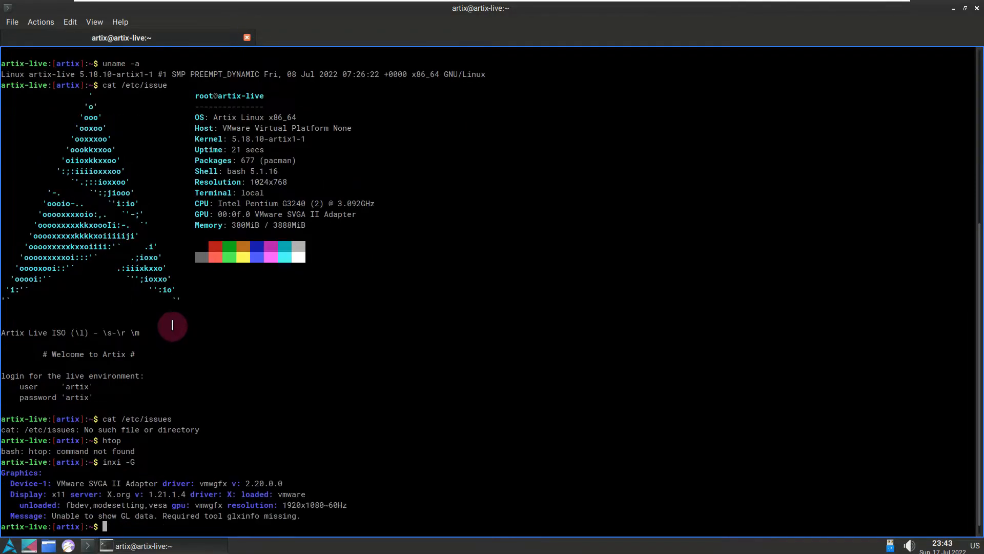
{"action": "left_click_drag", "start_coordinate": [332, 527], "coordinate": [3, 75]}
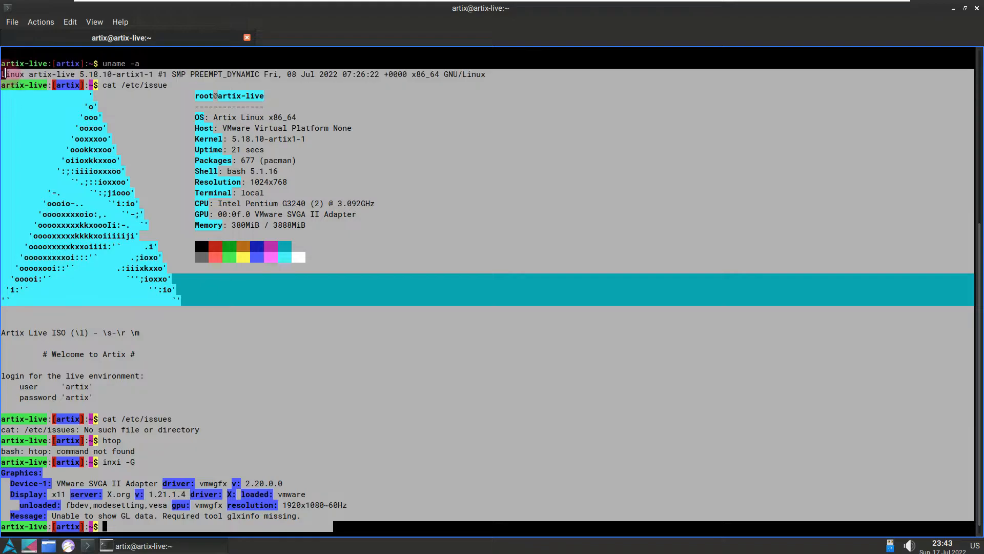
Step: Clear the text selection and end the terminal session with the exit command
{"action": "left_click", "coordinate": [118, 526]}
{"action": "type", "text": "exit"}
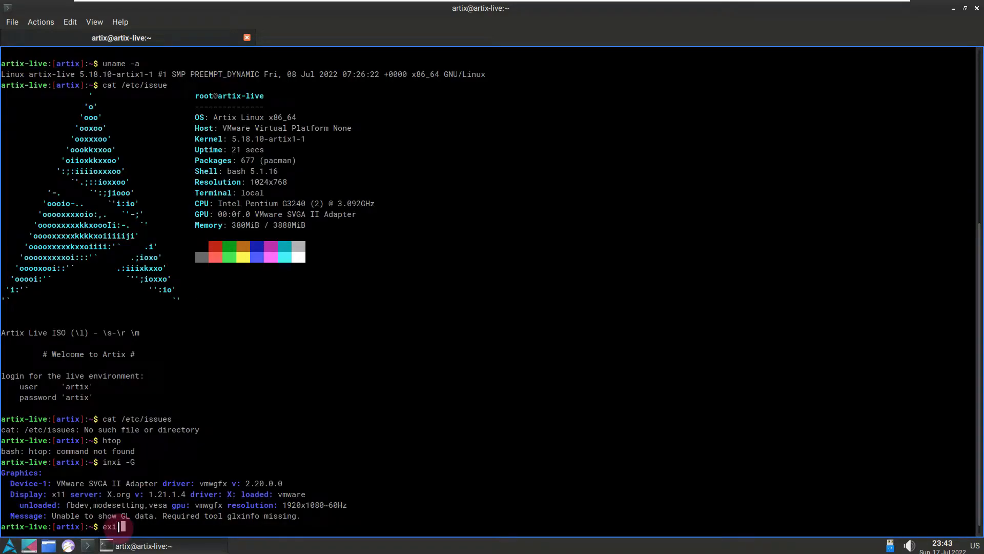
{"action": "key", "text": "Return"}
Step: Open the file manager maximized, view its About information for the version, and close both windows
{"action": "left_click", "coordinate": [48, 545]}
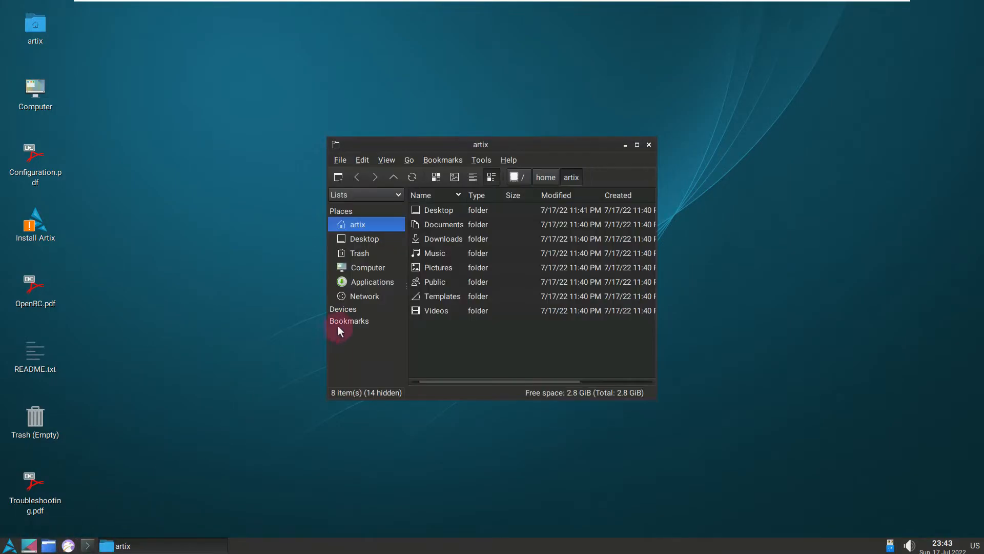
{"action": "left_click", "coordinate": [636, 144]}
{"action": "left_click", "coordinate": [181, 22]}
{"action": "left_click", "coordinate": [201, 36]}
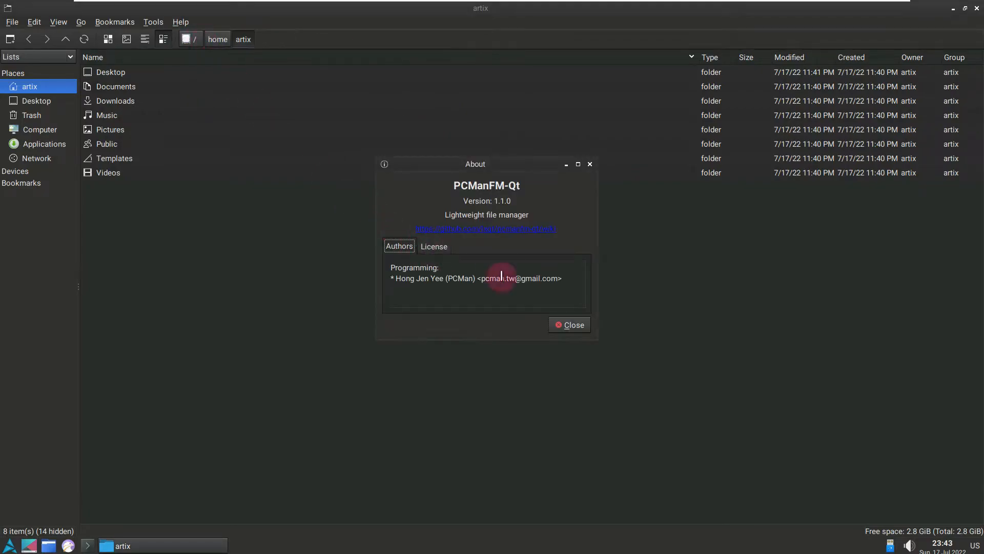
{"action": "left_click", "coordinate": [570, 324]}
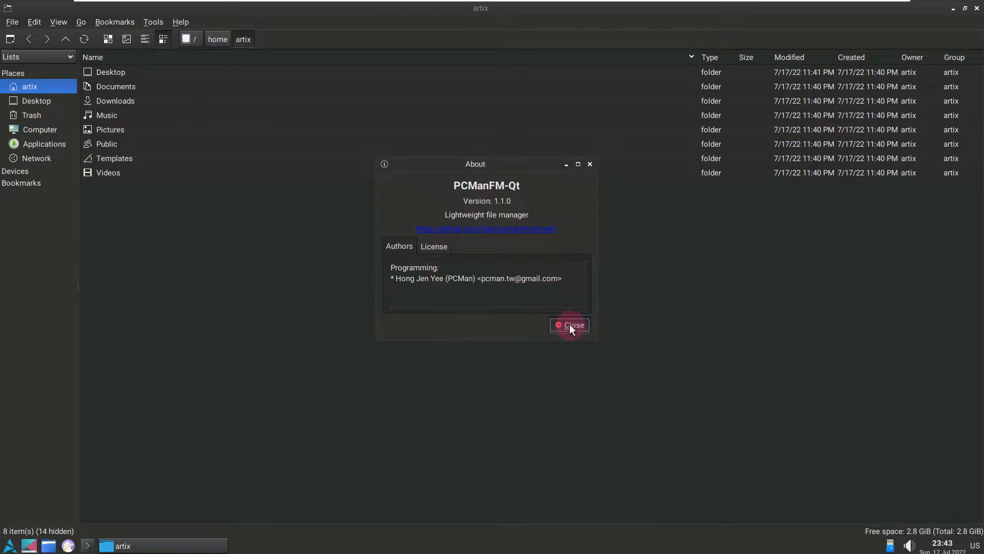
{"action": "left_click", "coordinate": [977, 9]}
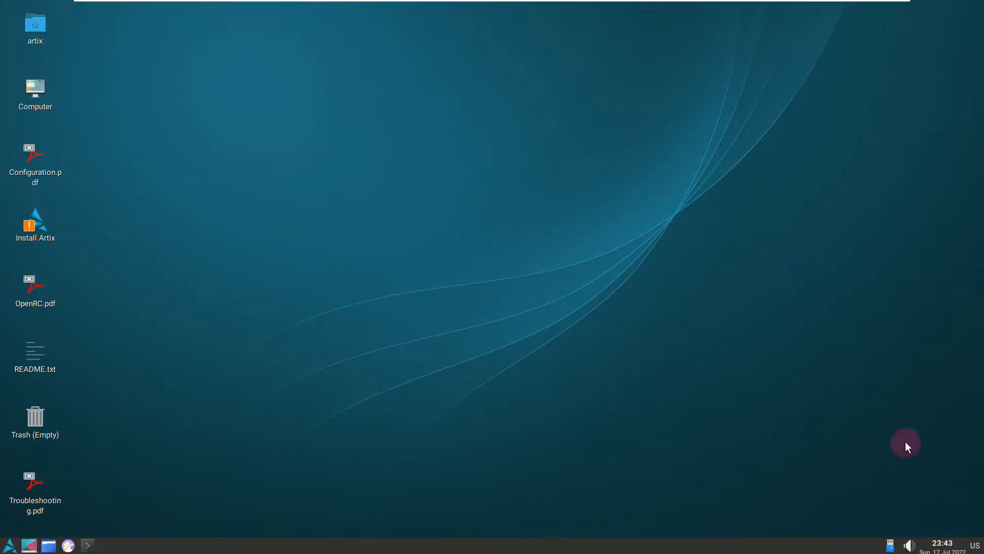
Step: Check the panel's clock, raise the sound volume and dismiss the volume control
{"action": "left_click", "coordinate": [941, 546]}
{"action": "left_click", "coordinate": [939, 544]}
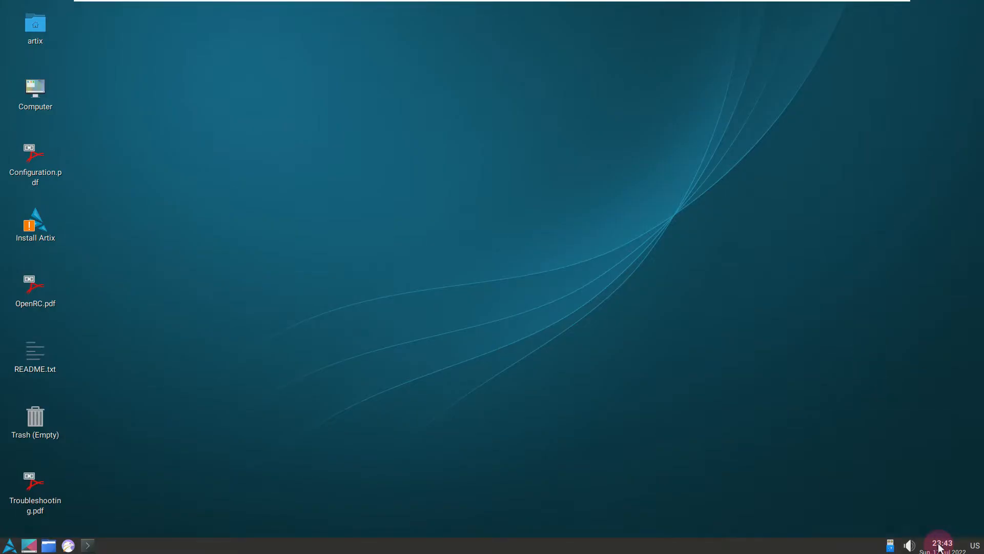
{"action": "left_click", "coordinate": [909, 544]}
{"action": "left_click_drag", "start_coordinate": [922, 518], "coordinate": [923, 436]}
{"action": "left_click", "coordinate": [877, 503]}
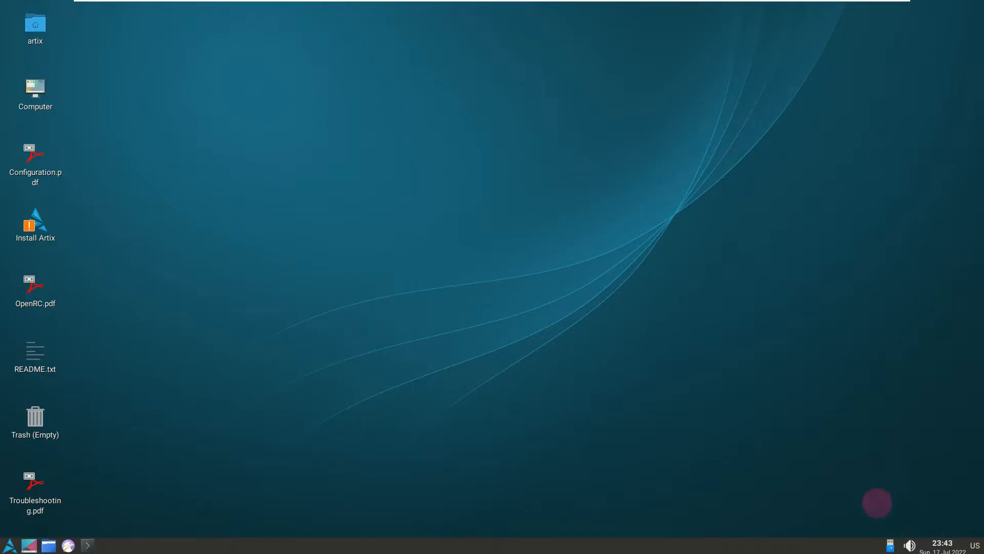
Step: Open the panel configuration and review its placement, styling and widgets options
{"action": "right_click", "coordinate": [890, 546]}
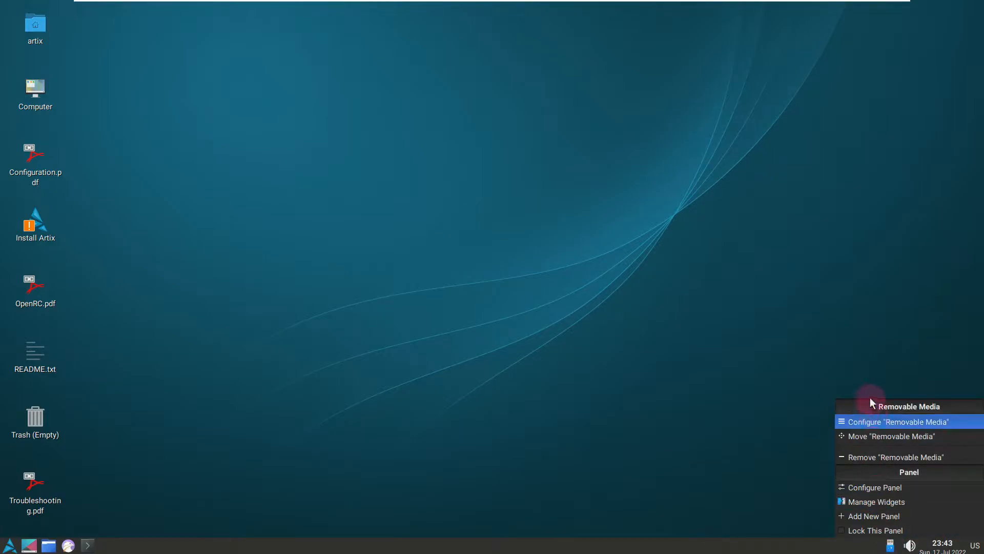
{"action": "left_click", "coordinate": [879, 488]}
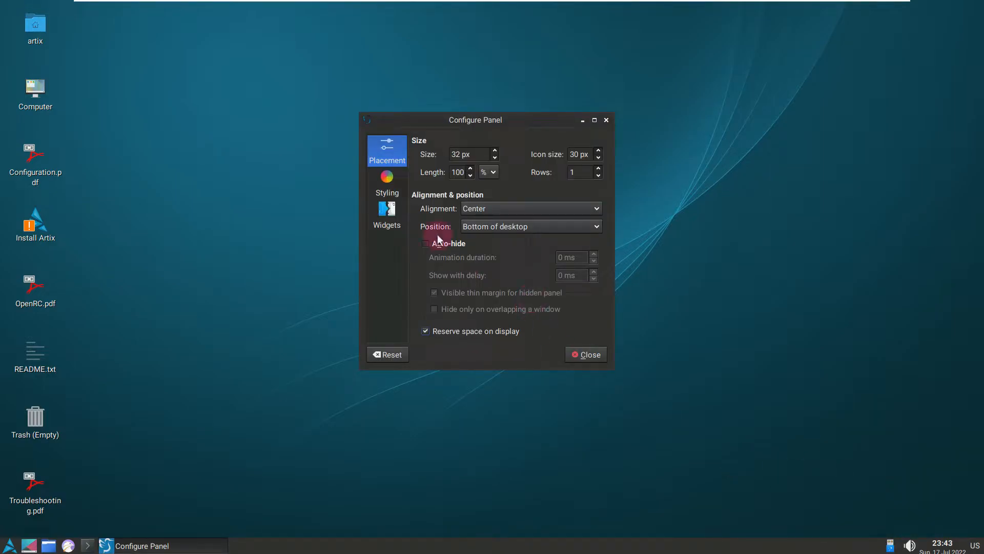
{"action": "left_click", "coordinate": [385, 180]}
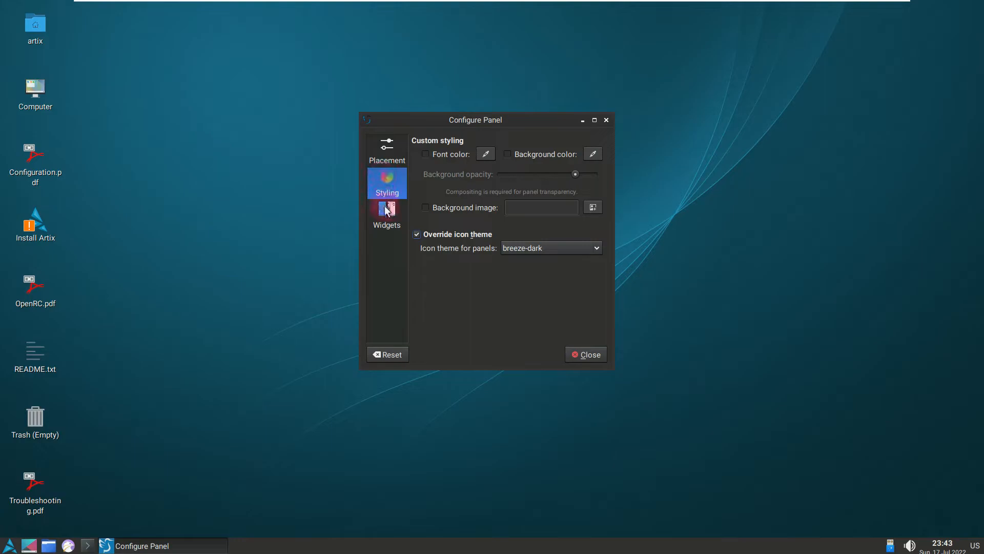
{"action": "left_click", "coordinate": [387, 208]}
Step: Set the icon theme for panels to breeze in the styling options and close the panel configuration
{"action": "left_click", "coordinate": [387, 182]}
{"action": "left_click", "coordinate": [570, 248]}
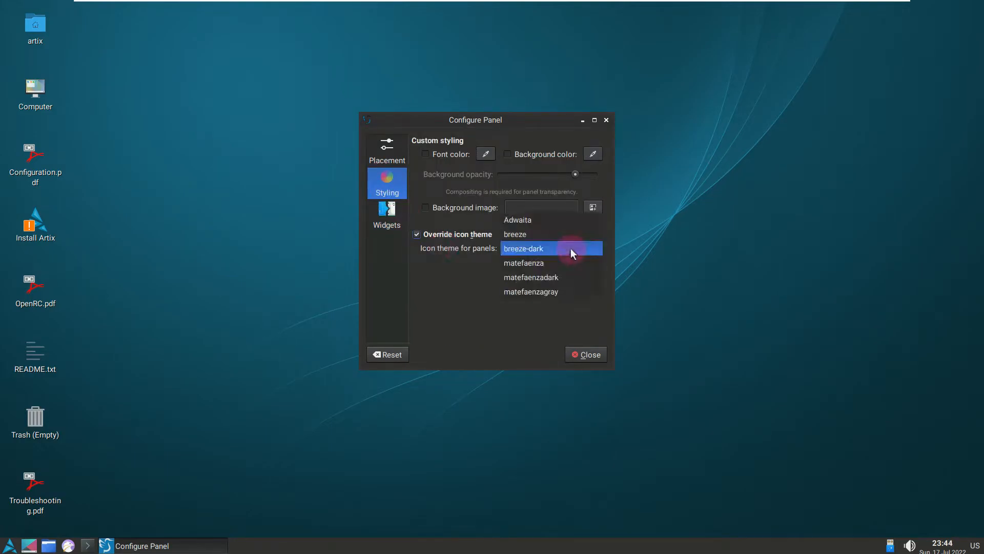
{"action": "left_click", "coordinate": [564, 232]}
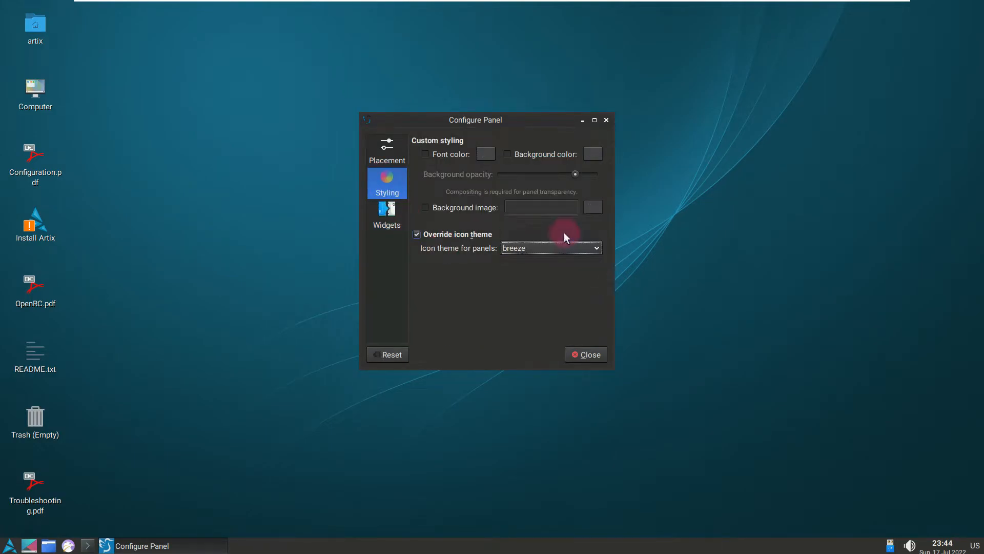
{"action": "left_click", "coordinate": [589, 352]}
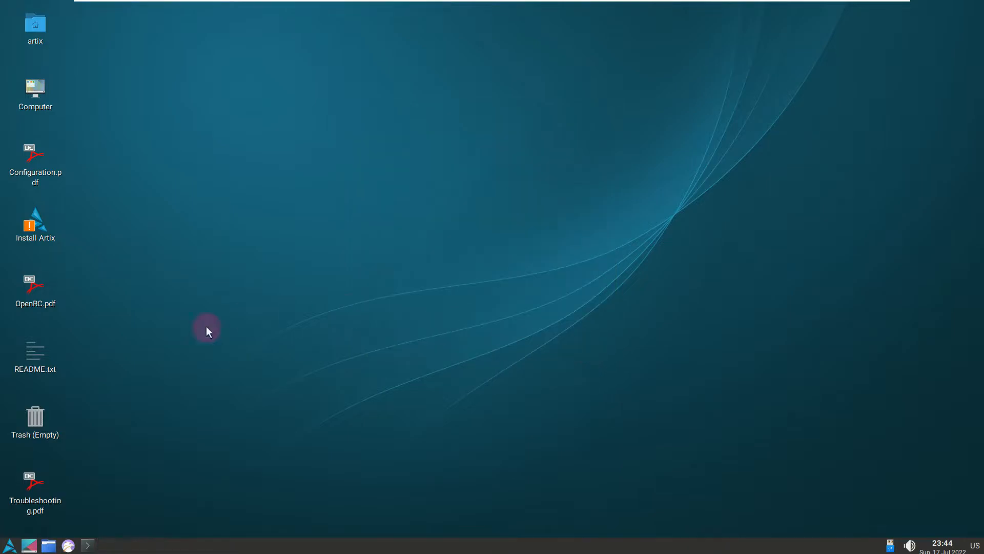
{"action": "left_click", "coordinate": [7, 547]}
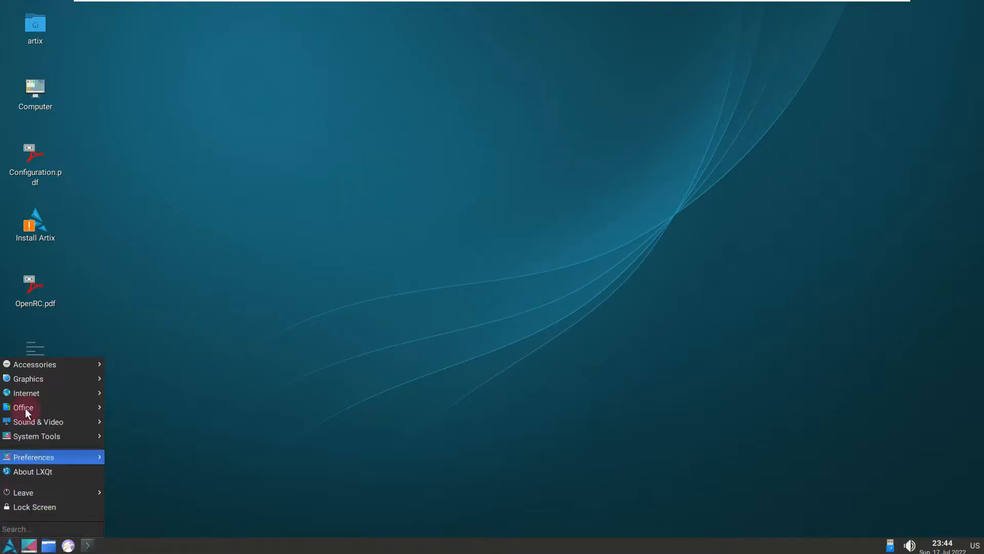
{"action": "left_click", "coordinate": [36, 366]}
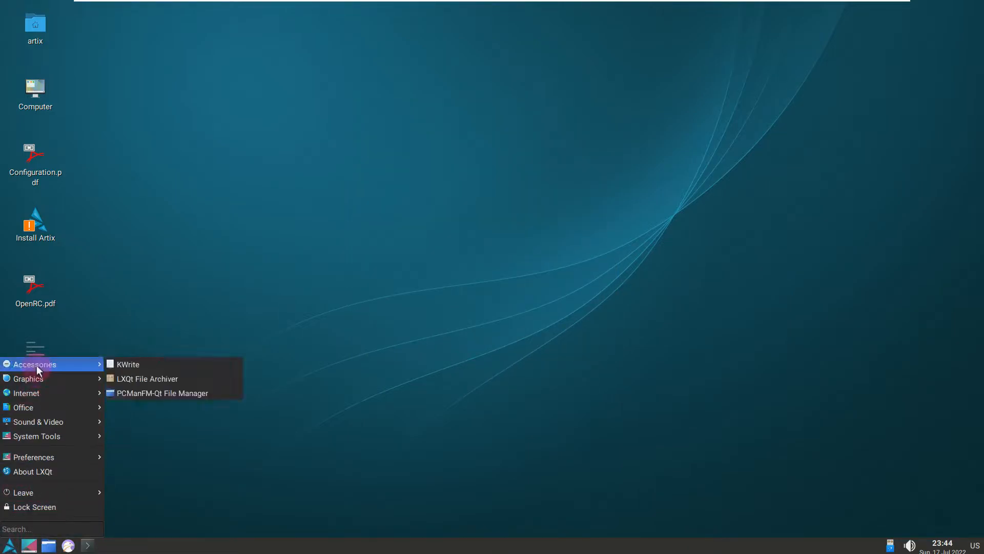
{"action": "left_click", "coordinate": [62, 525]}
Step: Search the applications for "ta" and launch Install Artix in a maximized window
{"action": "left_click", "coordinate": [14, 548]}
{"action": "type", "text": "ta"}
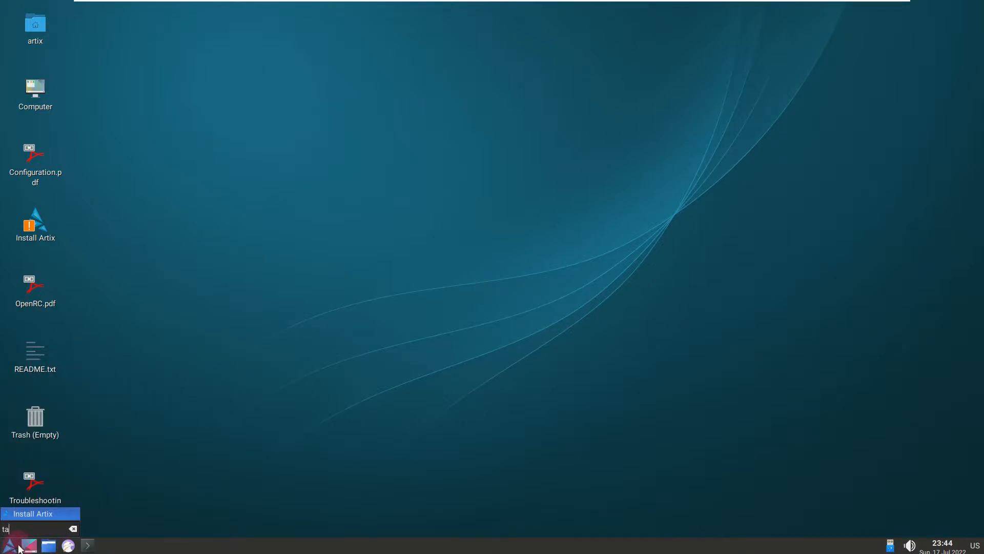
{"action": "left_click", "coordinate": [59, 511]}
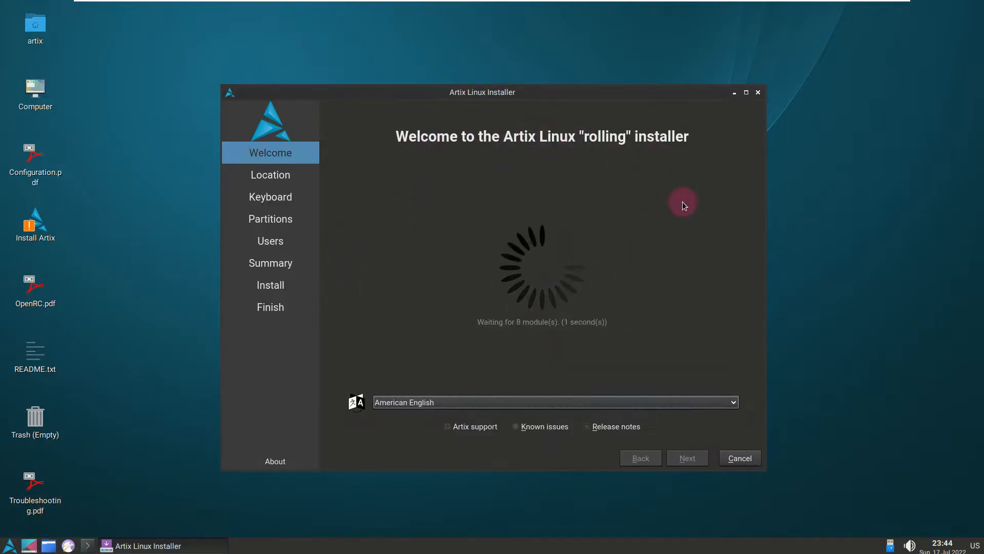
{"action": "left_click", "coordinate": [743, 93]}
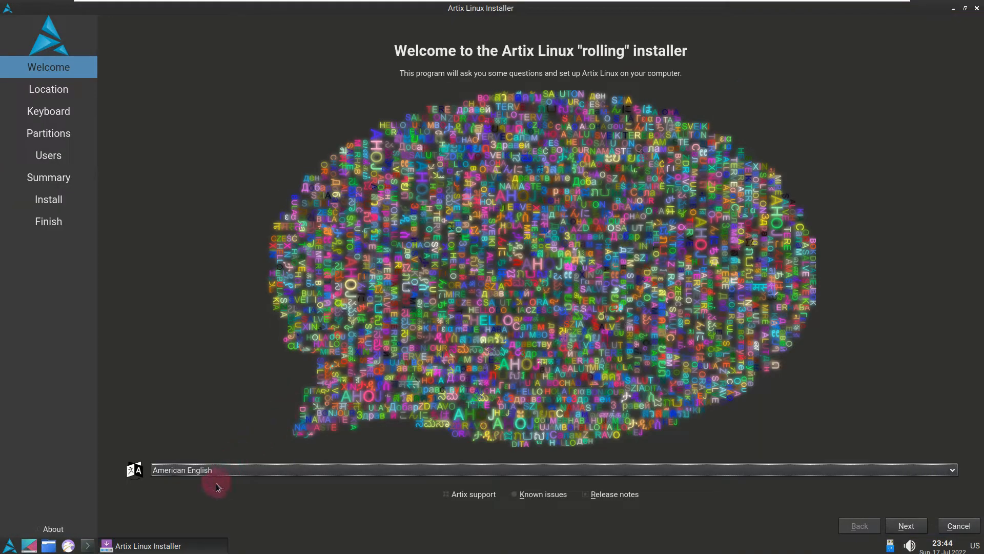
Step: View the About information of the Calamares installer for its version and close it
{"action": "left_click", "coordinate": [50, 528]}
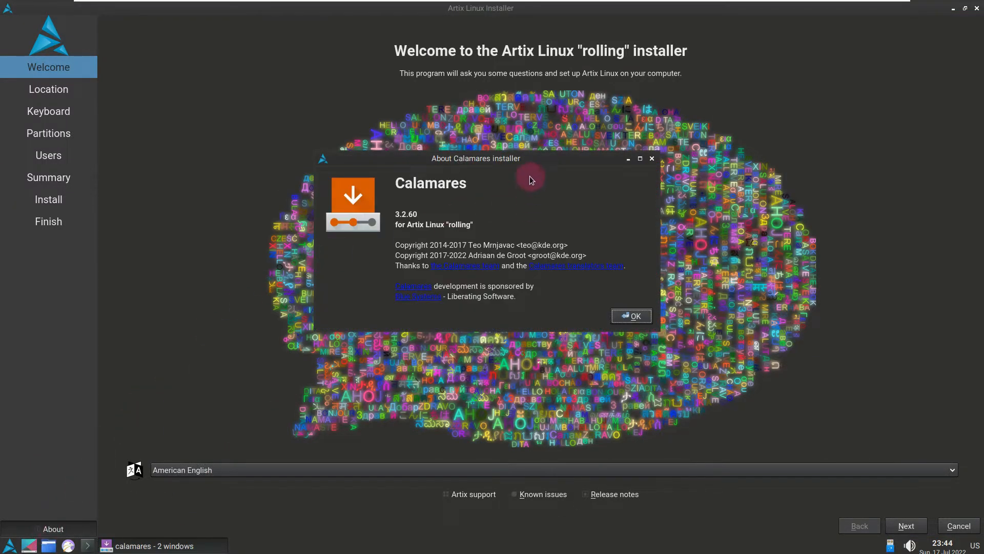
{"action": "left_click_drag", "start_coordinate": [524, 156], "coordinate": [589, 212]}
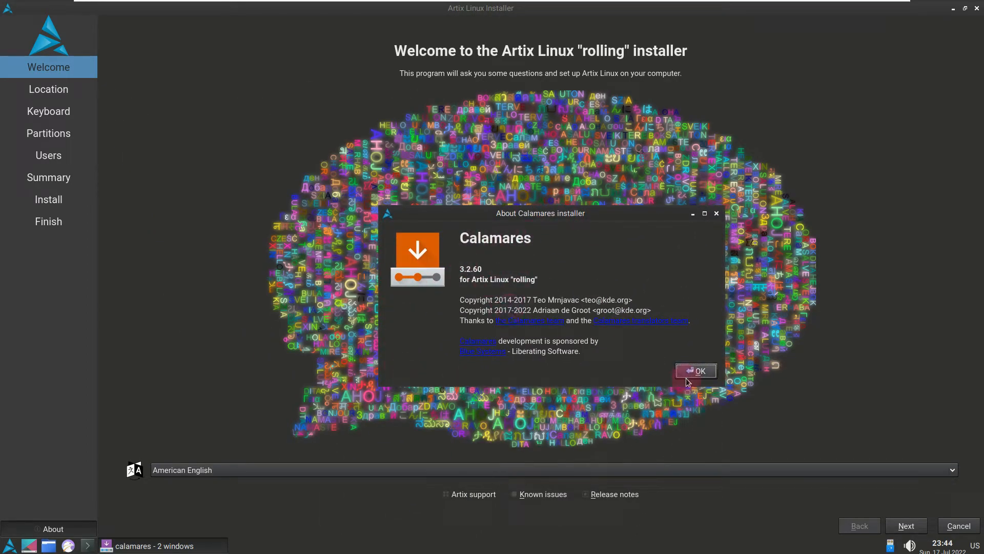
{"action": "left_click", "coordinate": [696, 373]}
Step: Review the installer's language list, keep American English and continue to the location settings
{"action": "left_click", "coordinate": [635, 469]}
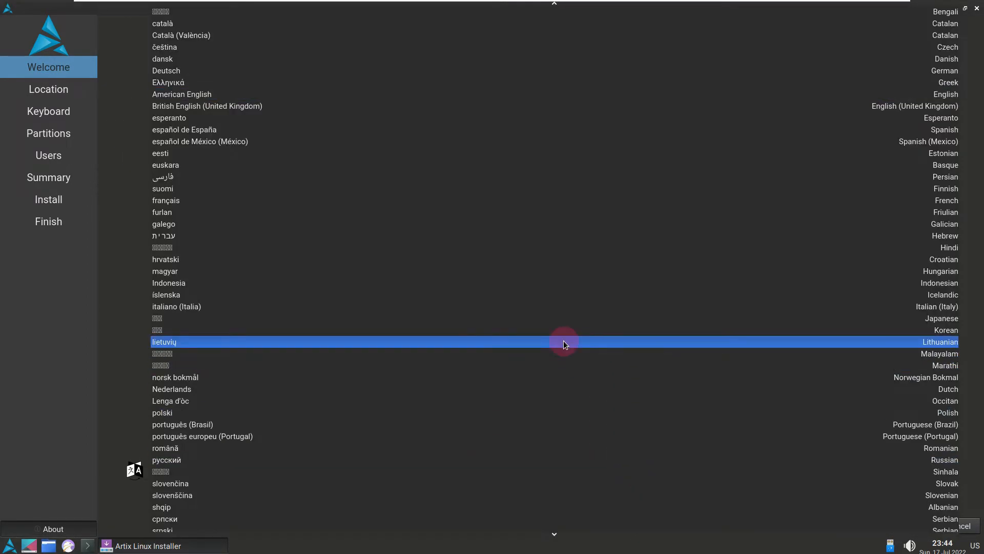
{"action": "scroll", "coordinate": [564, 333], "scroll_direction": "up", "scroll_amount": 3}
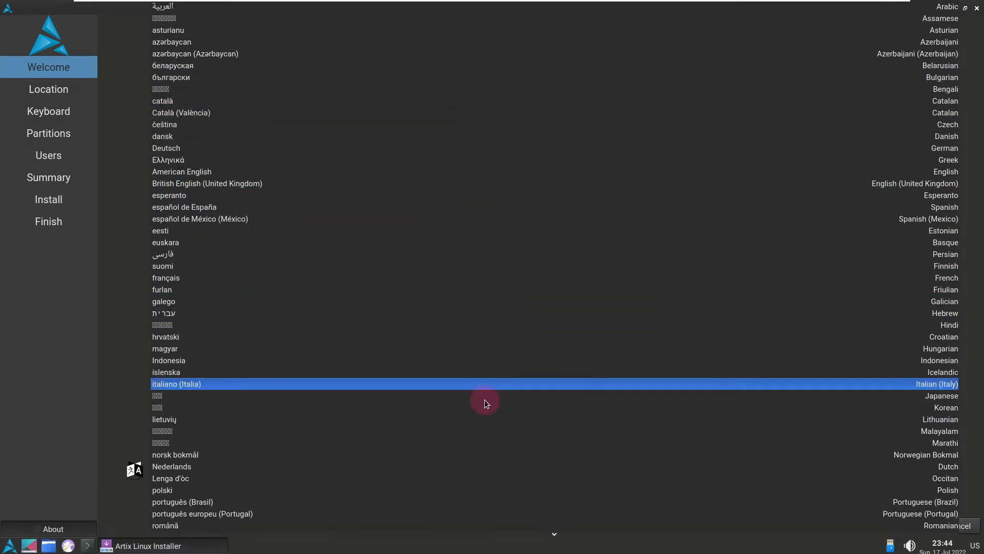
{"action": "left_click", "coordinate": [106, 251]}
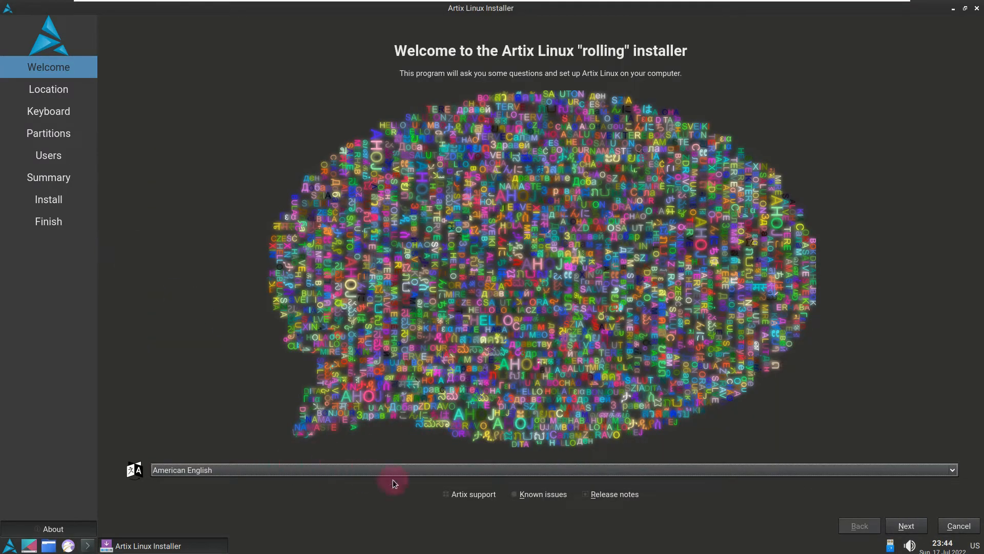
{"action": "left_click", "coordinate": [905, 528]}
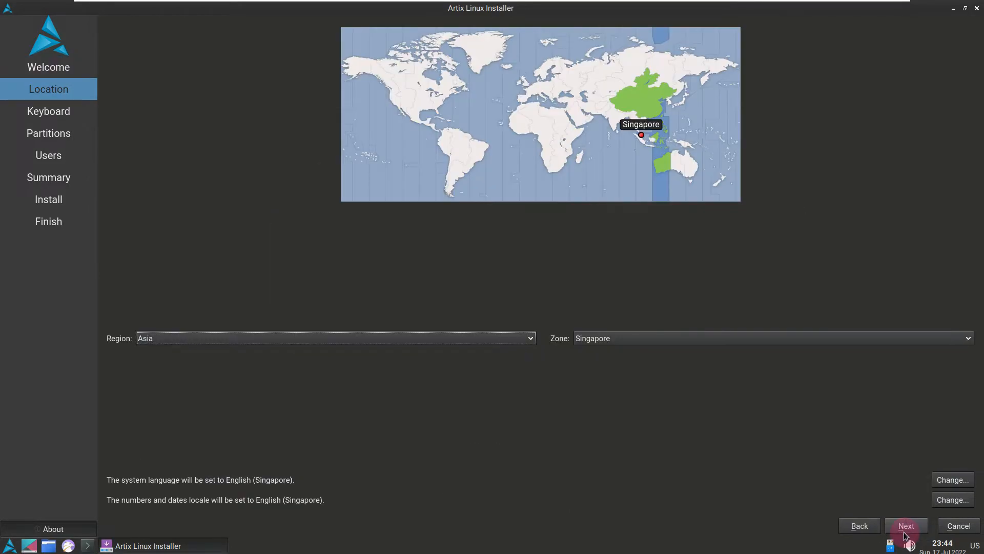
Step: Set the location to Los Angeles on the world map, review the region and zone lists, and continue to the keyboard settings
{"action": "left_click", "coordinate": [431, 338]}
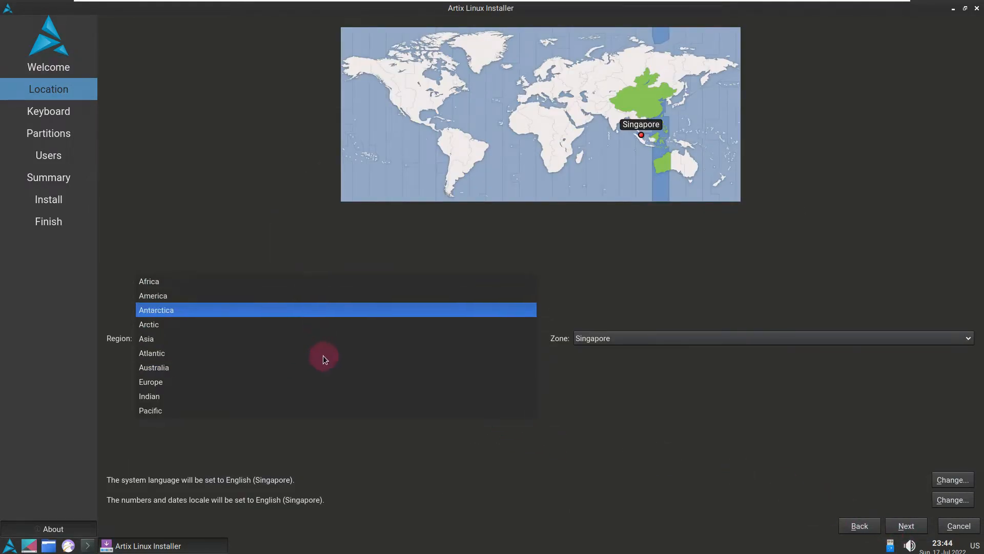
{"action": "left_click", "coordinate": [442, 487]}
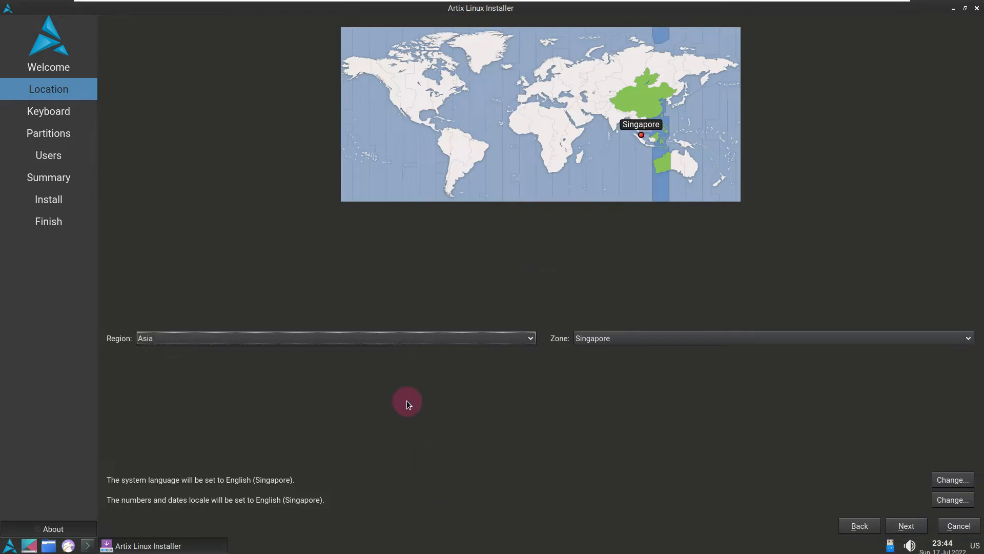
{"action": "left_click", "coordinate": [395, 104]}
{"action": "left_click", "coordinate": [390, 339]}
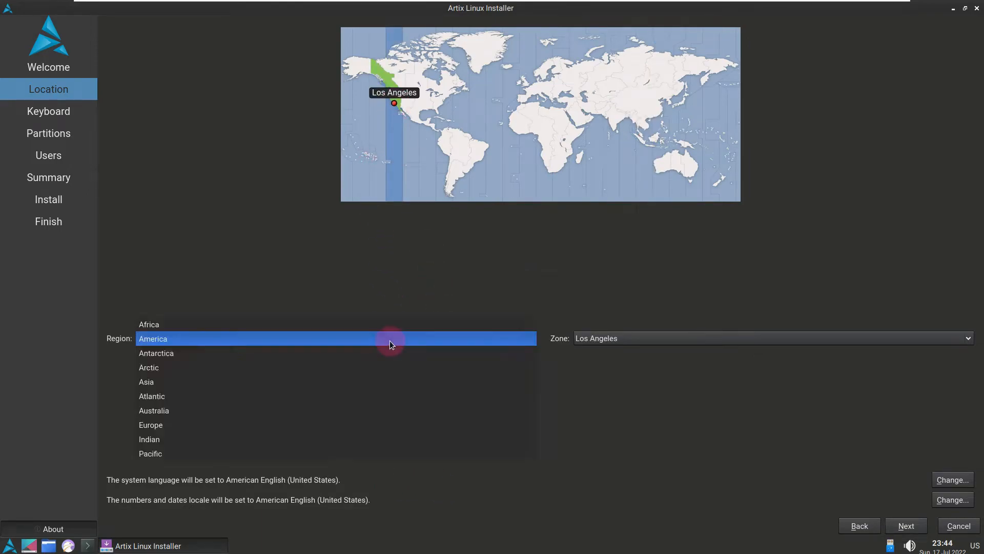
{"action": "left_click", "coordinate": [653, 456]}
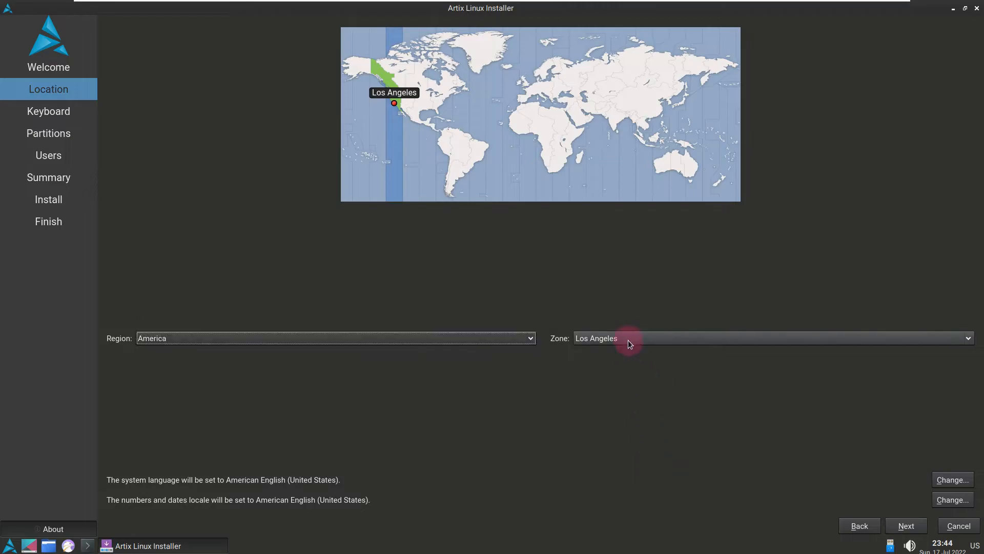
{"action": "left_click", "coordinate": [629, 341]}
{"action": "scroll", "coordinate": [636, 477], "scroll_direction": "up", "scroll_amount": 5}
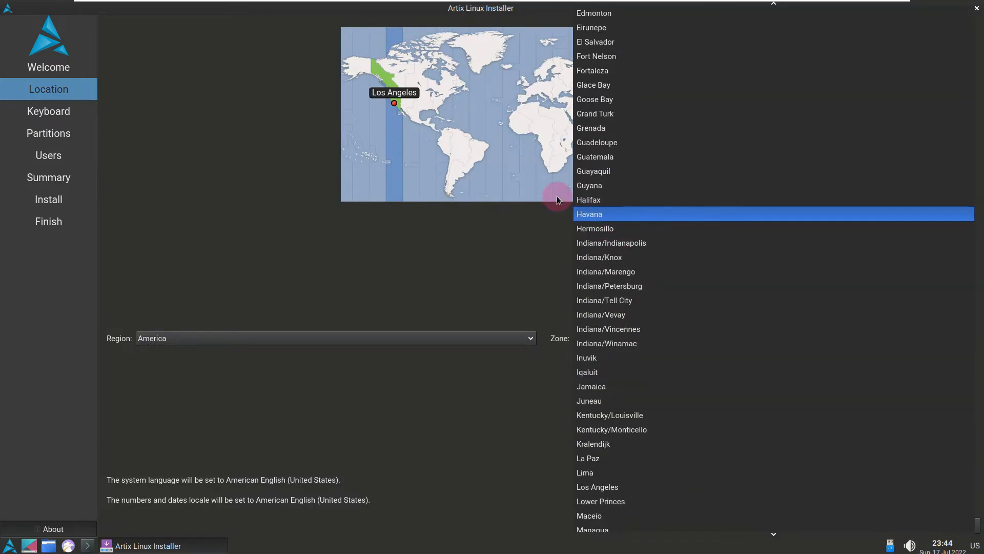
{"action": "left_click", "coordinate": [333, 220]}
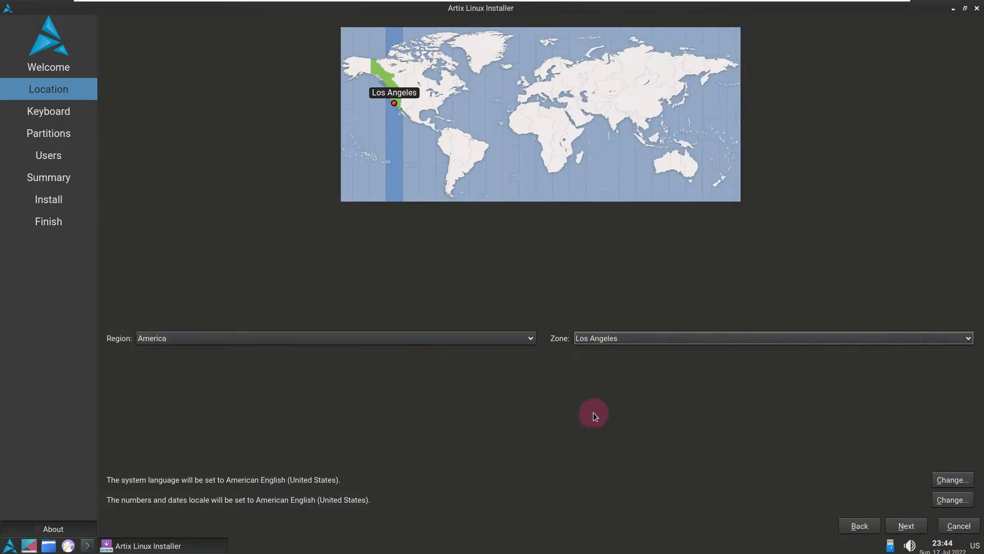
{"action": "left_click", "coordinate": [904, 519]}
Step: Review the keyboard models and layouts, keep Generic 105-key PC with English (US), and continue to the partition settings
{"action": "left_click", "coordinate": [359, 146]}
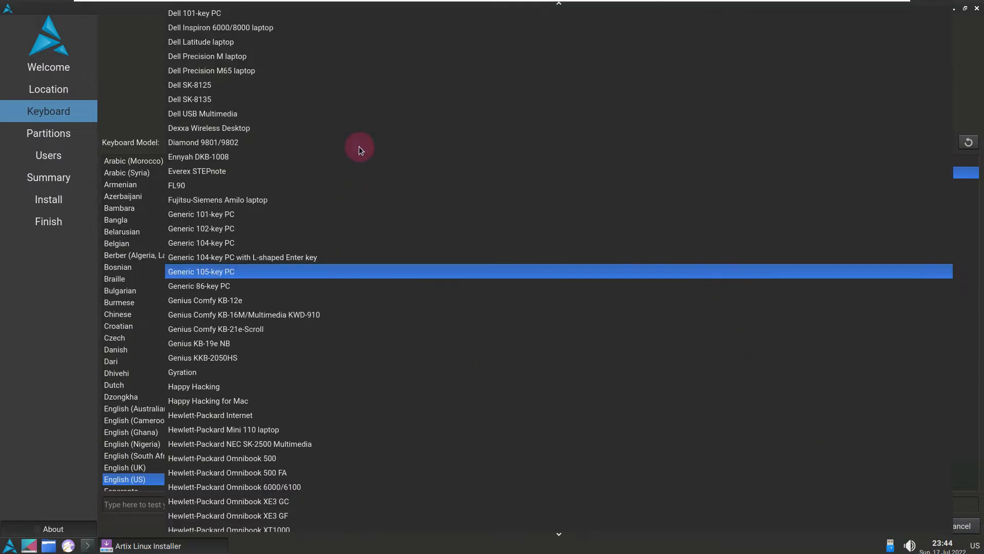
{"action": "scroll", "coordinate": [353, 525], "scroll_direction": "down", "scroll_amount": 13}
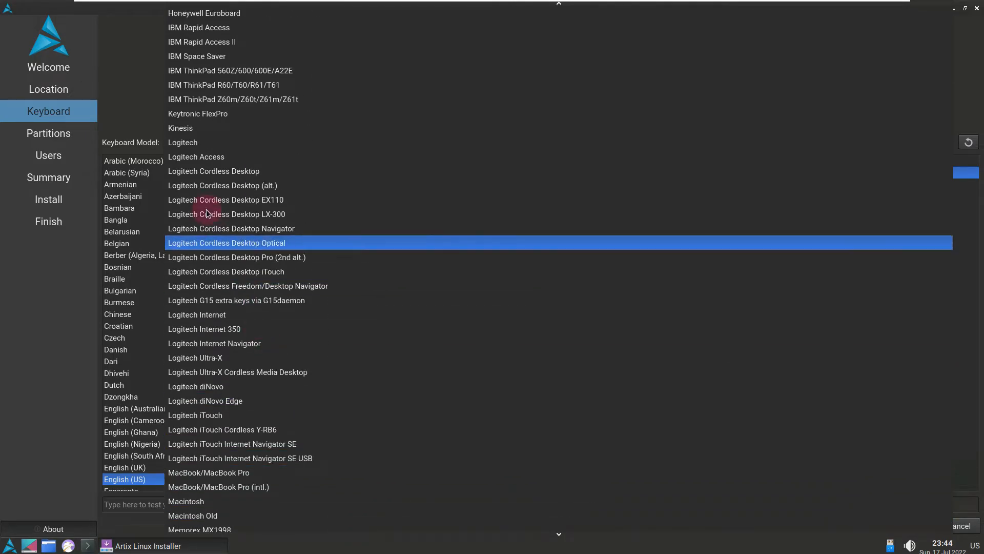
{"action": "left_click", "coordinate": [118, 100]}
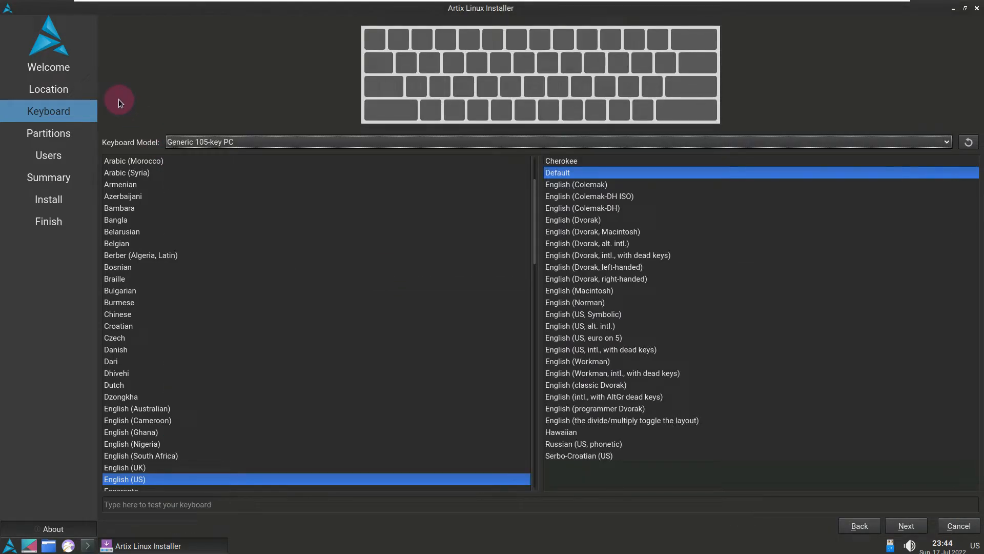
{"action": "scroll", "coordinate": [210, 329], "scroll_direction": "down", "scroll_amount": 1}
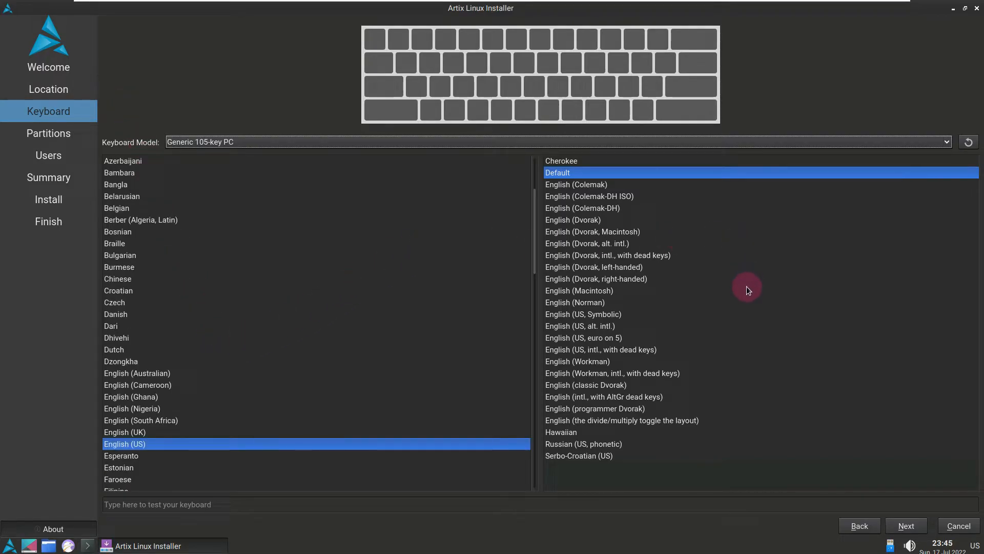
{"action": "left_click", "coordinate": [907, 526]}
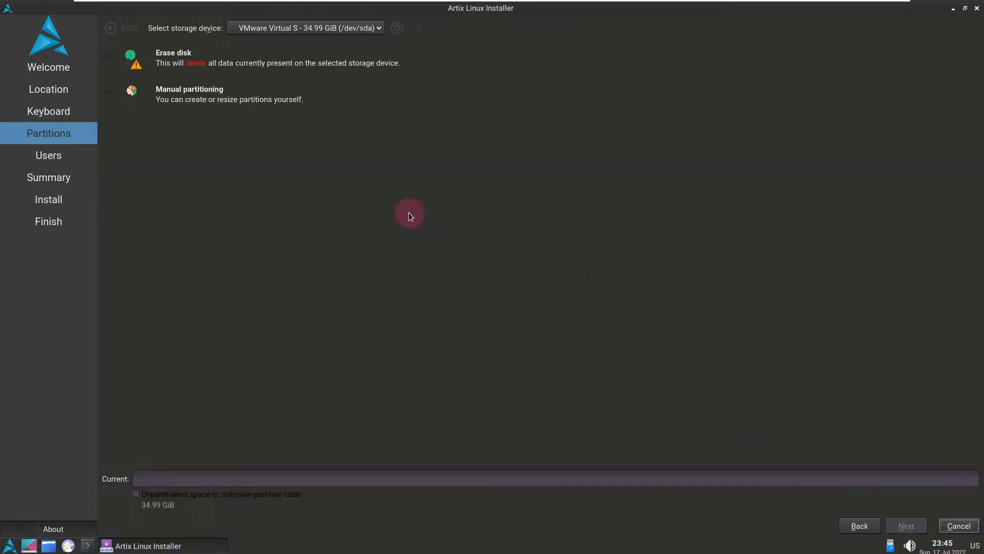
Step: Choose Erase disk and review its swap, boot loader location and system encryption options without changing them
{"action": "left_click", "coordinate": [112, 67]}
{"action": "left_click", "coordinate": [222, 91]}
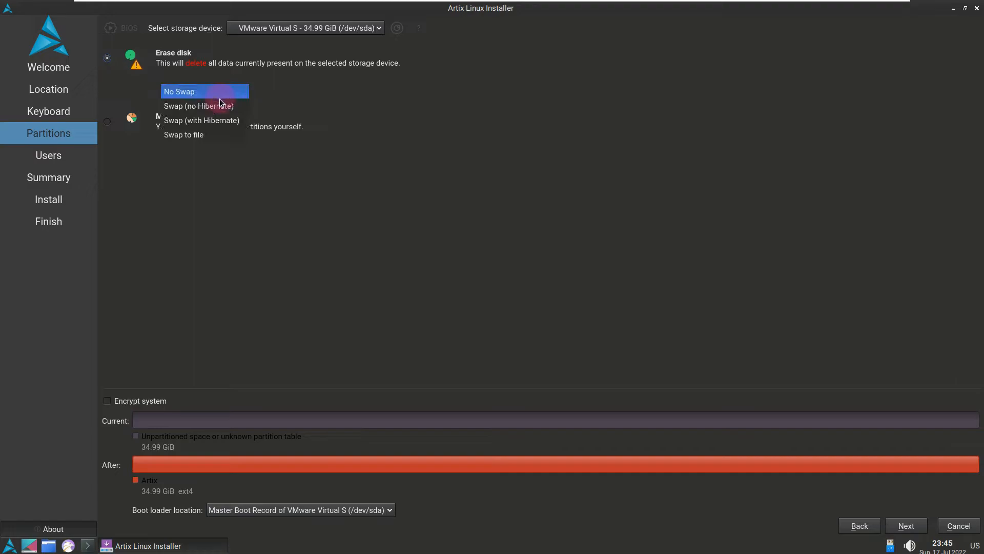
{"action": "left_click", "coordinate": [416, 111]}
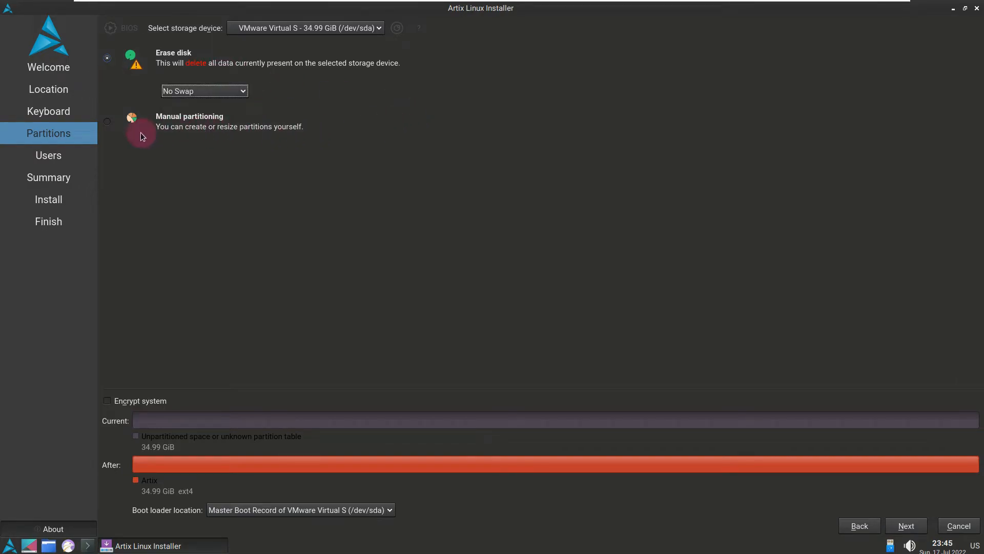
{"action": "left_click", "coordinate": [287, 512]}
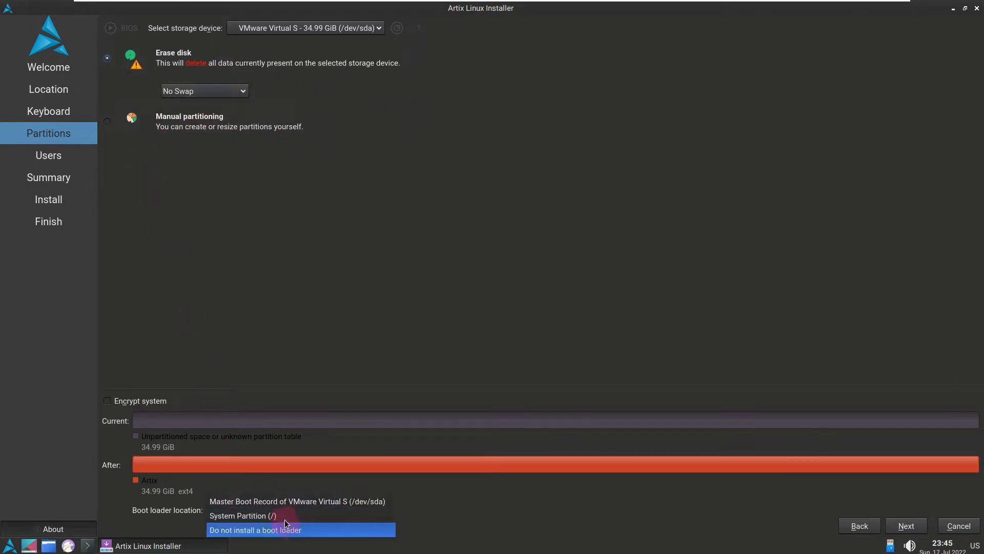
{"action": "left_click", "coordinate": [350, 279]}
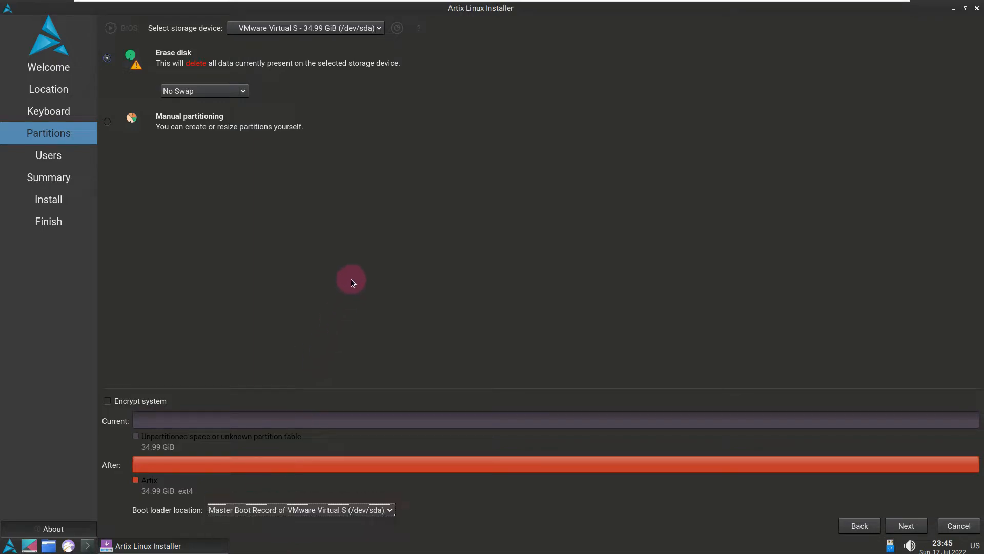
{"action": "left_click", "coordinate": [132, 402]}
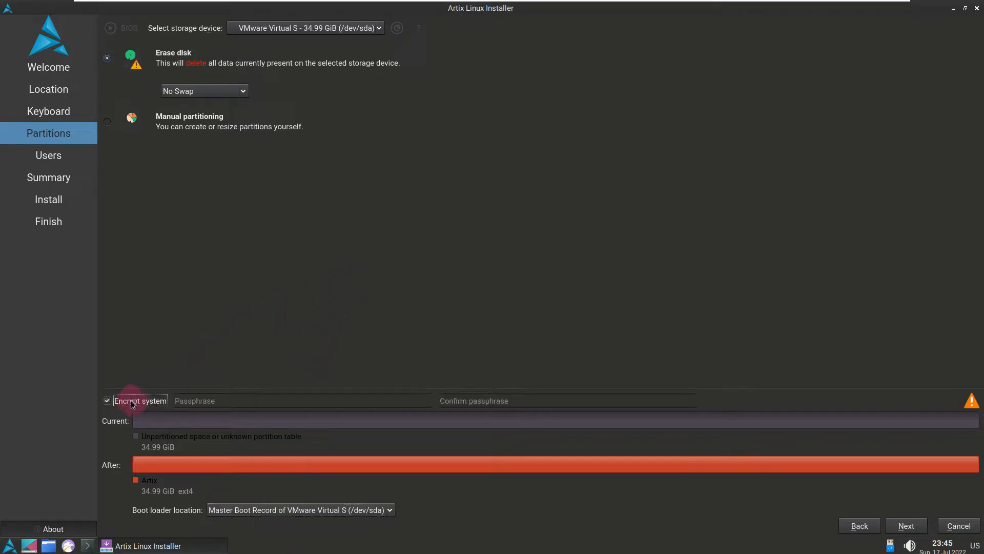
{"action": "left_click", "coordinate": [131, 400]}
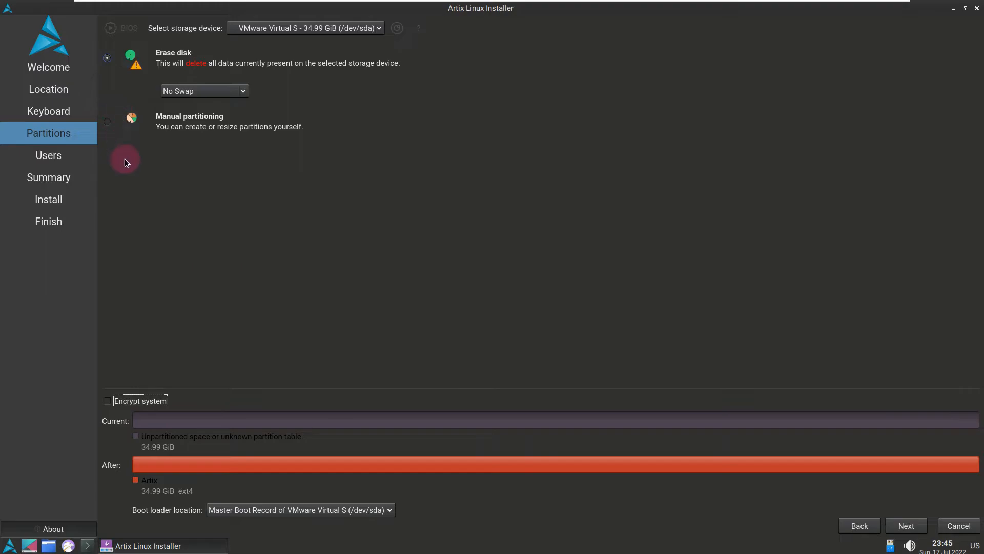
Step: Compare the manual partitioning and erase options, keep Erase disk selected and continue to the user settings
{"action": "left_click", "coordinate": [126, 57]}
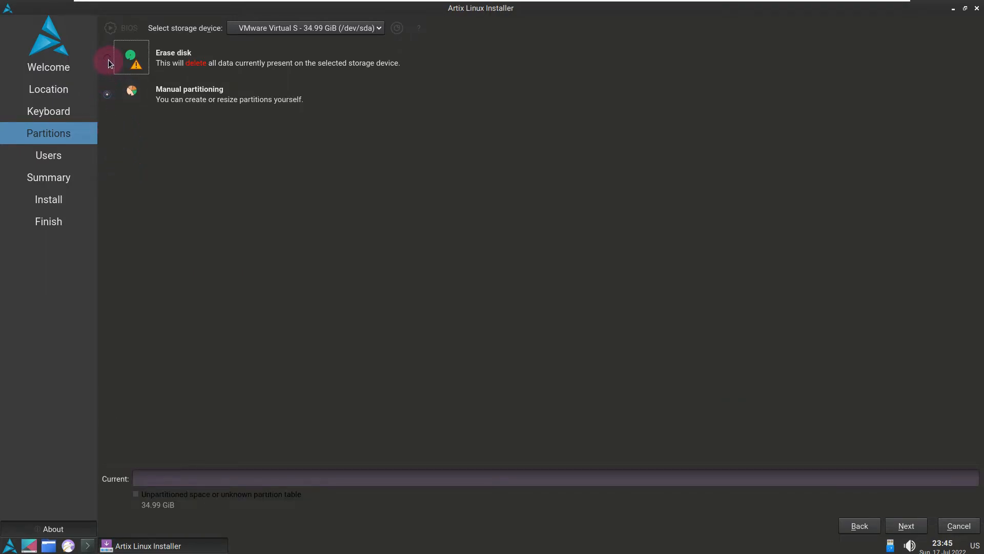
{"action": "left_click", "coordinate": [191, 92]}
{"action": "left_click", "coordinate": [192, 92]}
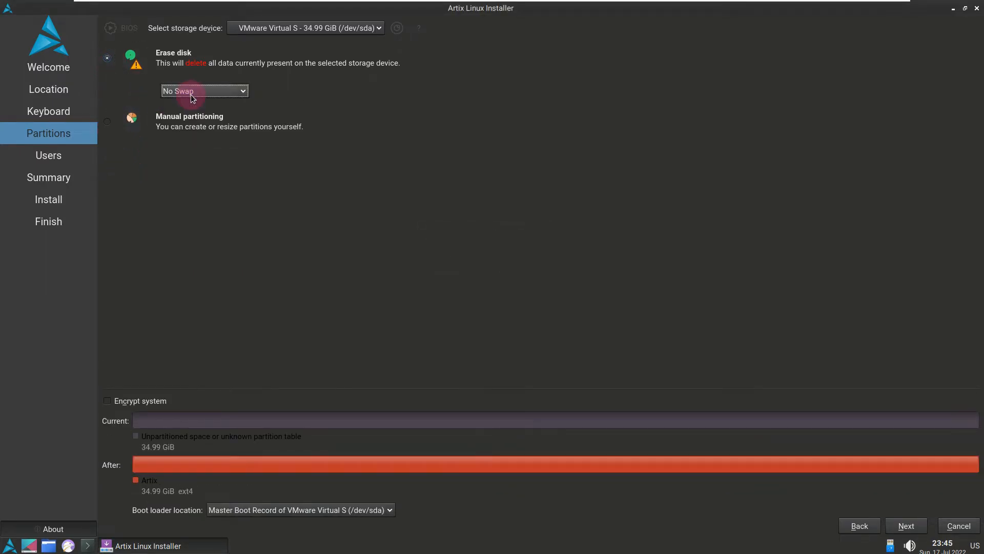
{"action": "left_click", "coordinate": [446, 127]}
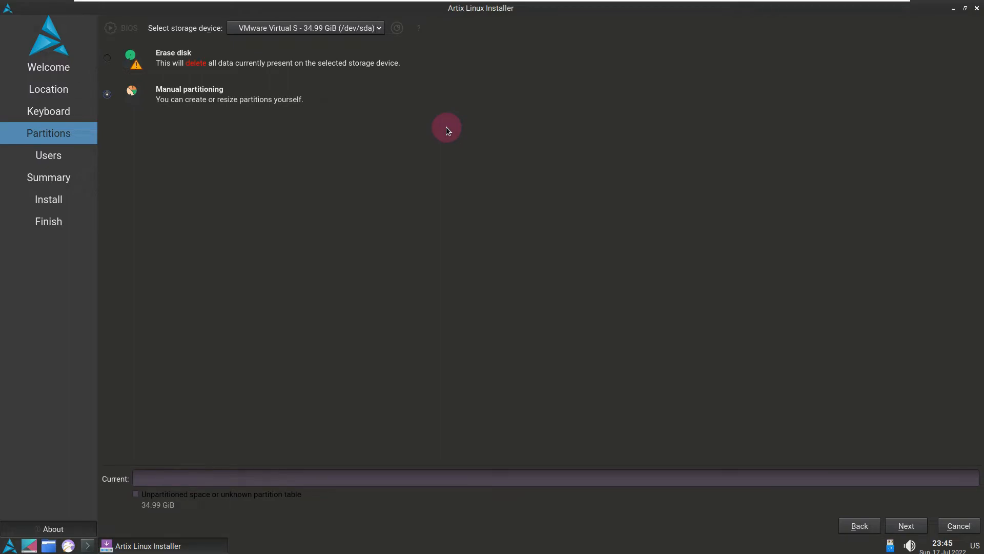
{"action": "left_click", "coordinate": [108, 57]}
{"action": "left_click", "coordinate": [901, 523]}
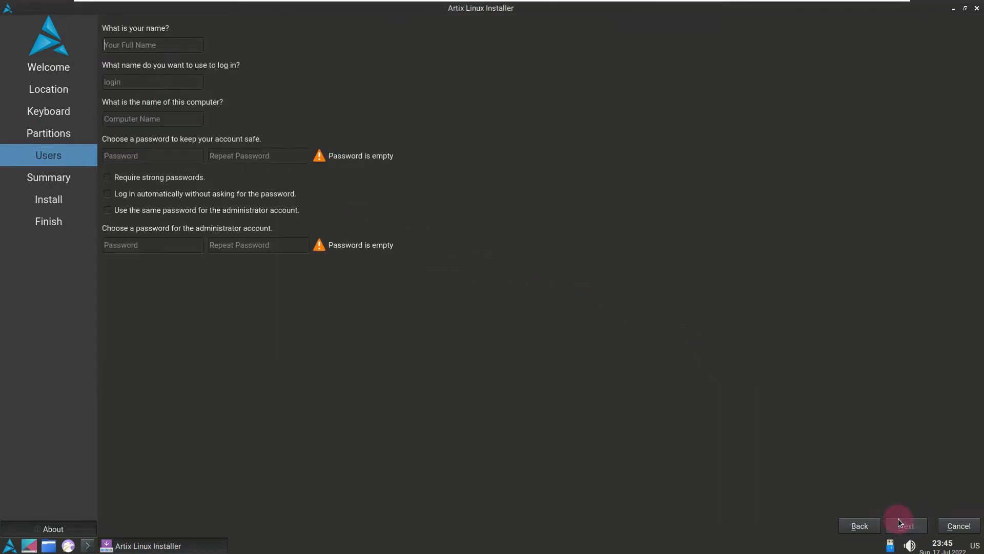
Step: Enable automatic login and the use of the same password for the administrator account, leaving strong passwords not required
{"action": "left_click", "coordinate": [134, 180]}
{"action": "left_click", "coordinate": [134, 179]}
{"action": "left_click", "coordinate": [140, 195]}
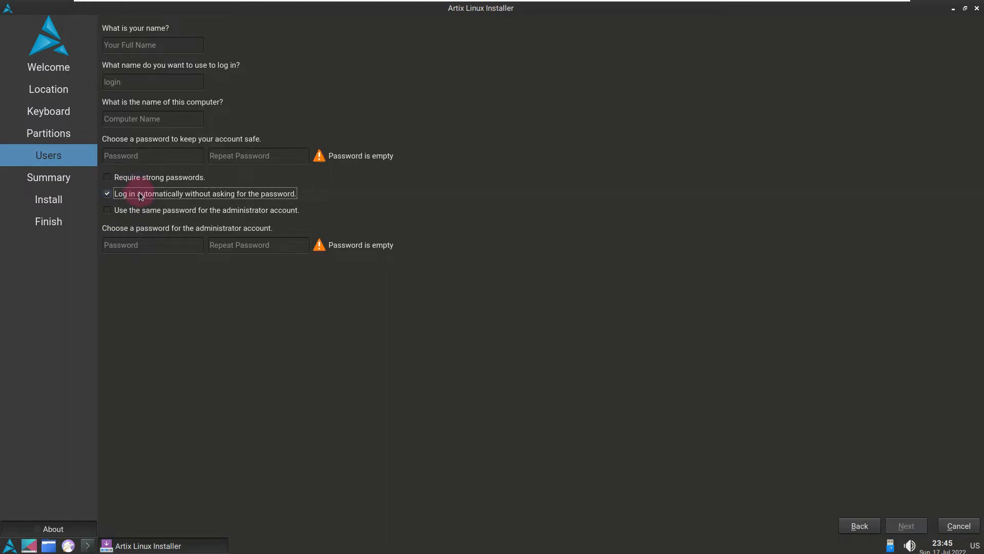
{"action": "left_click", "coordinate": [146, 211]}
{"action": "left_click", "coordinate": [146, 211]}
{"action": "left_click", "coordinate": [146, 211]}
Step: Fill in the user's full name and replace the suggested computer name with runboxing
{"action": "left_click", "coordinate": [135, 46]}
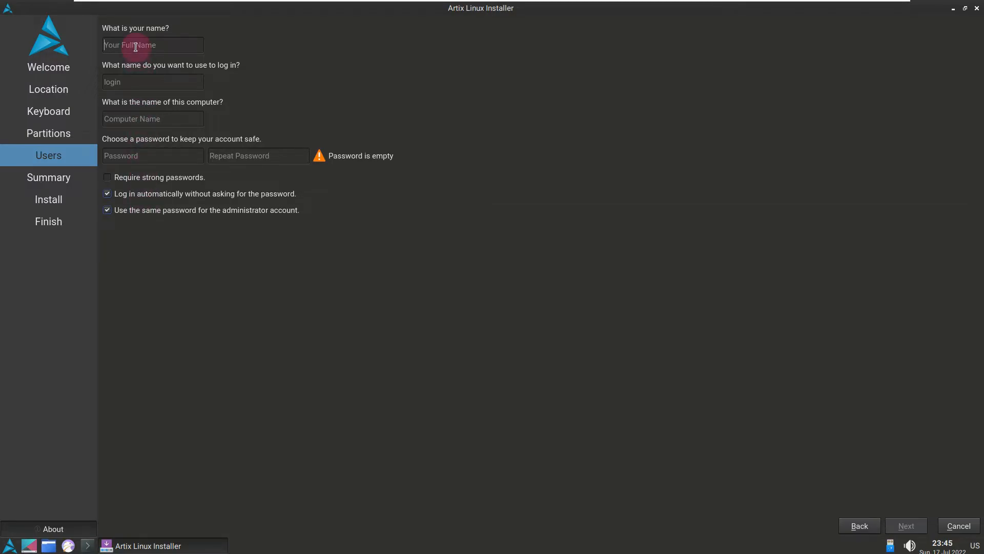
{"action": "type", "text": "runboxing"}
{"action": "left_click", "coordinate": [124, 120]}
{"action": "left_click_drag", "start_coordinate": [125, 120], "coordinate": [213, 119]}
{"action": "key", "text": "BackSpace"}
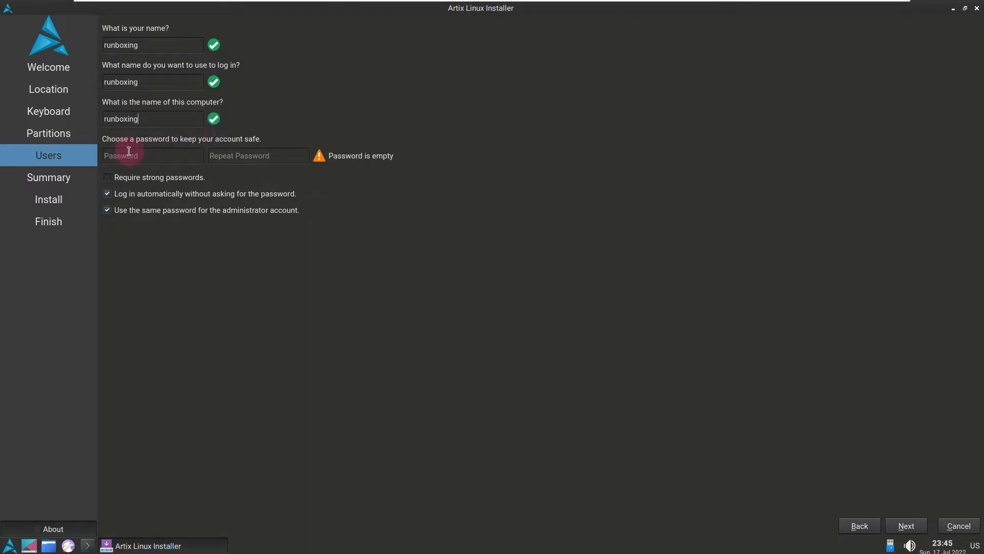
Step: Enter the account password and repeat it in the confirmation field
{"action": "type", "text": "r"}
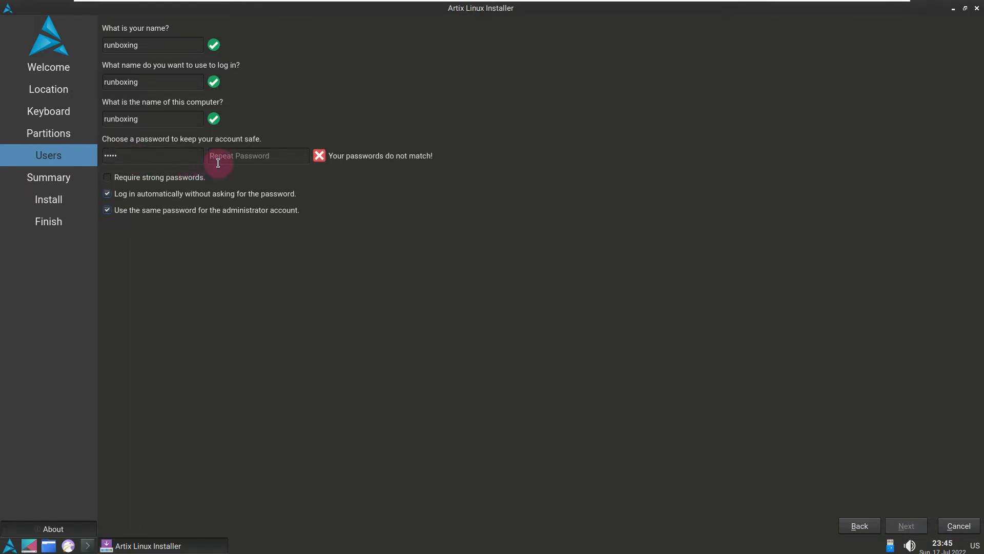
{"action": "type", "text": "rx"}
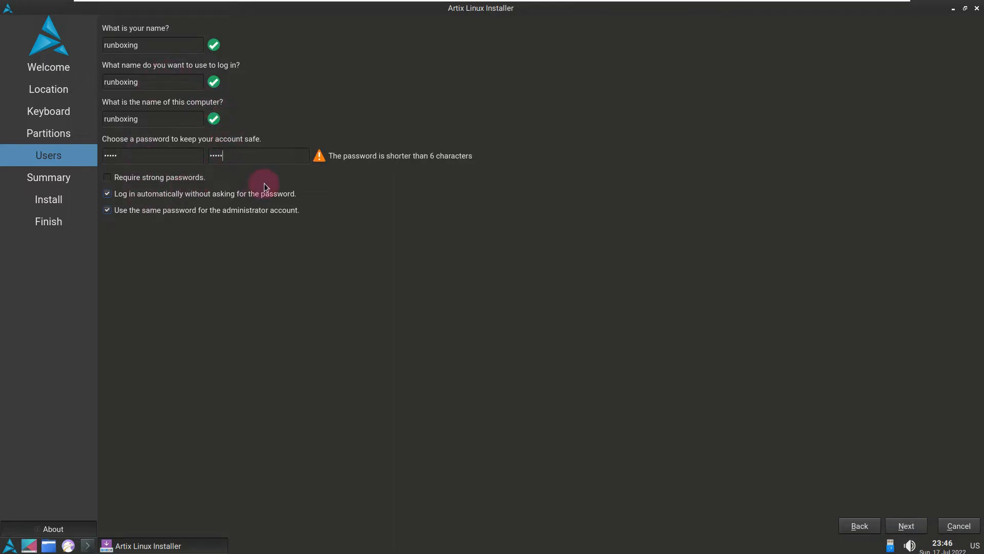
Step: Continue to the installation summary, then close the installer and confirm cancelling the installation
{"action": "left_click", "coordinate": [908, 525]}
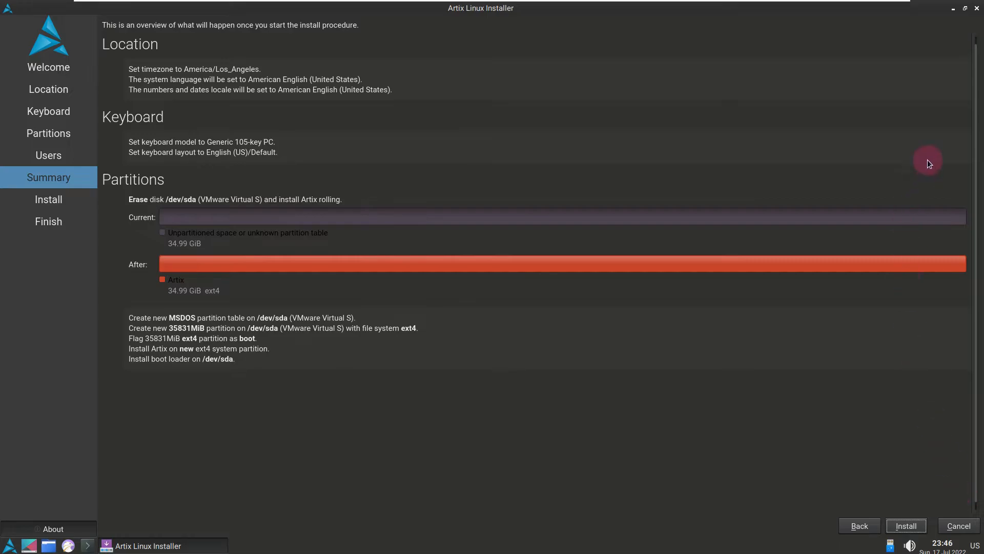
{"action": "left_click", "coordinate": [977, 8]}
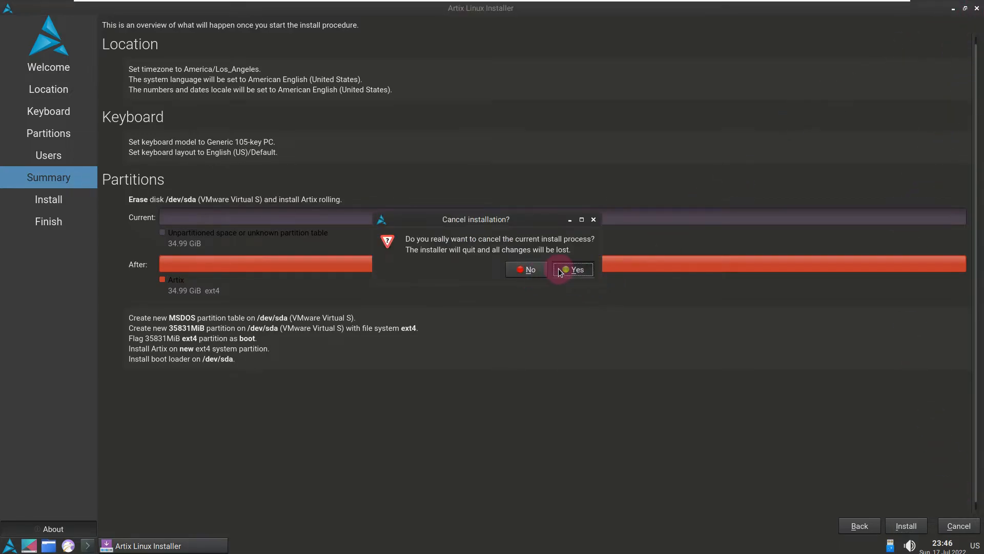
{"action": "left_click", "coordinate": [560, 271]}
Step: Set the desktop wallpaper to Artix_dna_spiral_dark.jpg from the /usr/share/backgrounds folder
{"action": "right_click", "coordinate": [341, 155]}
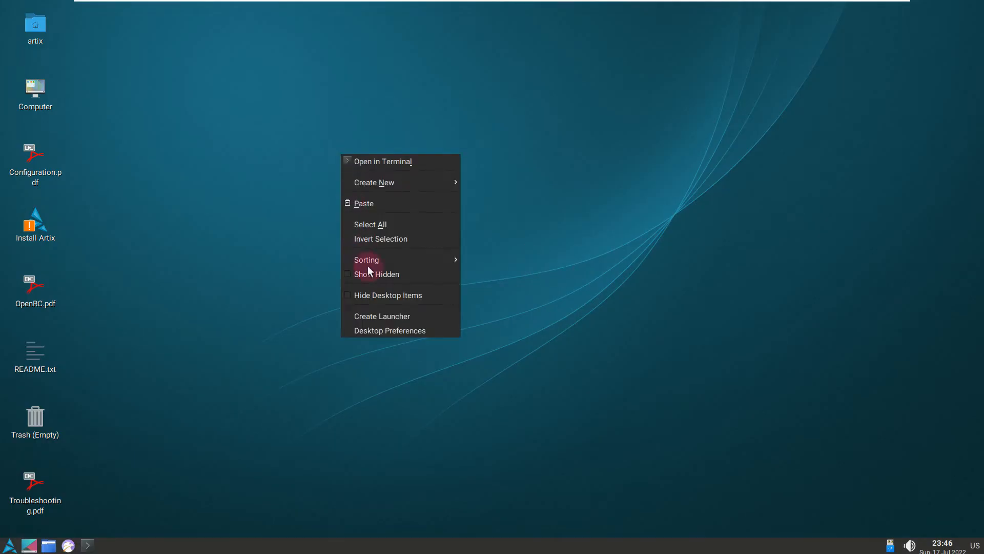
{"action": "left_click", "coordinate": [393, 331]}
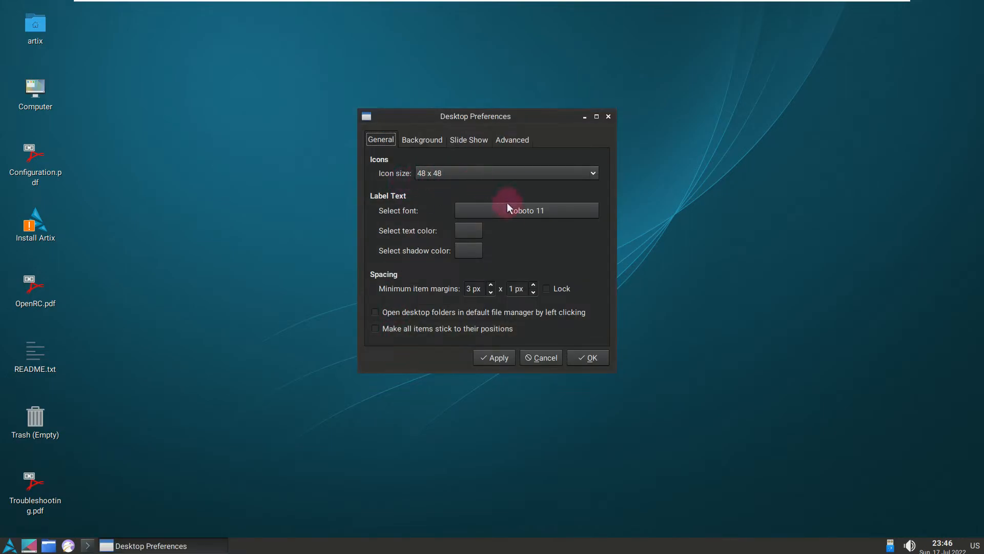
{"action": "left_click", "coordinate": [433, 143]}
{"action": "left_click", "coordinate": [557, 247]}
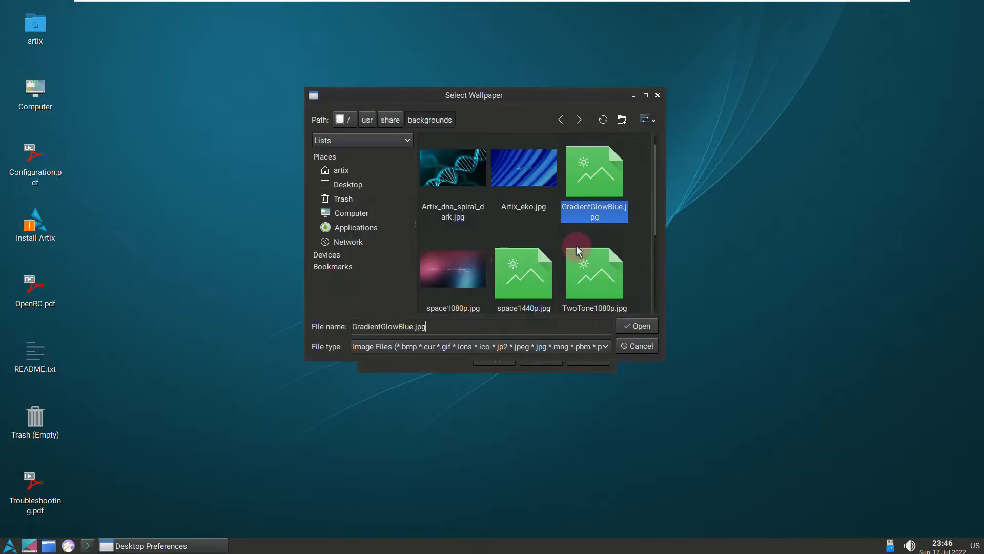
{"action": "scroll", "coordinate": [451, 234], "scroll_direction": "down", "scroll_amount": 3}
{"action": "scroll", "coordinate": [455, 236], "scroll_direction": "up", "scroll_amount": 3}
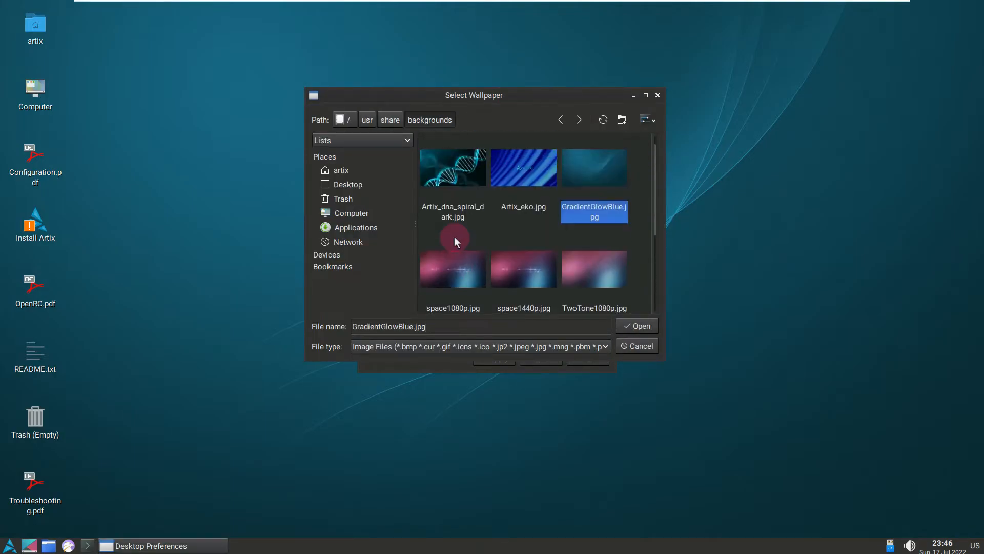
{"action": "left_click", "coordinate": [466, 176]}
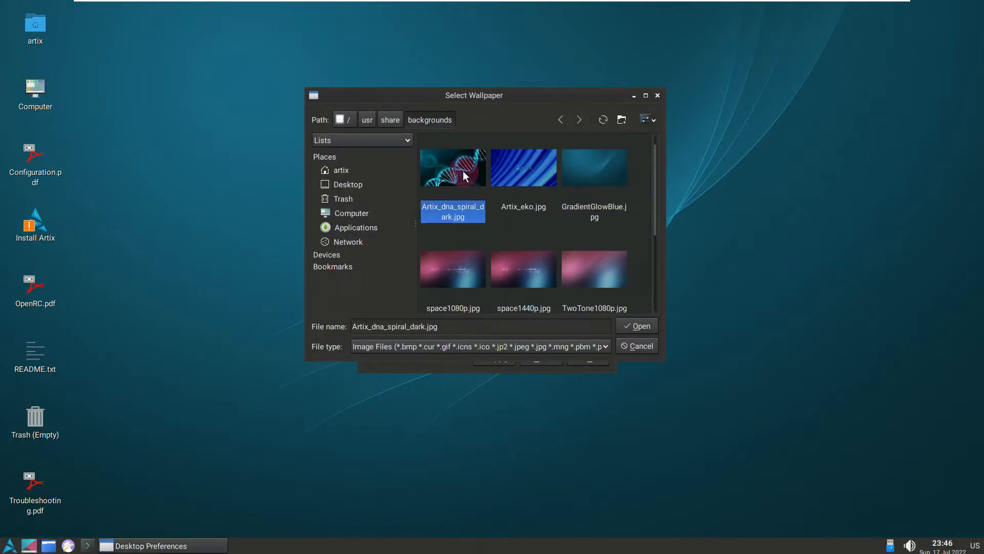
{"action": "left_click", "coordinate": [629, 327]}
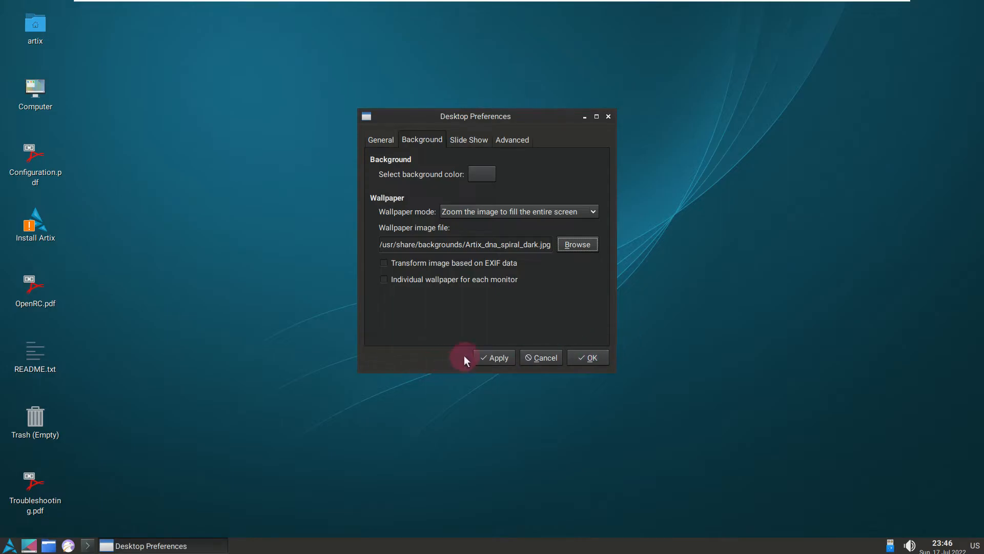
{"action": "left_click", "coordinate": [498, 359]}
{"action": "left_click", "coordinate": [570, 357]}
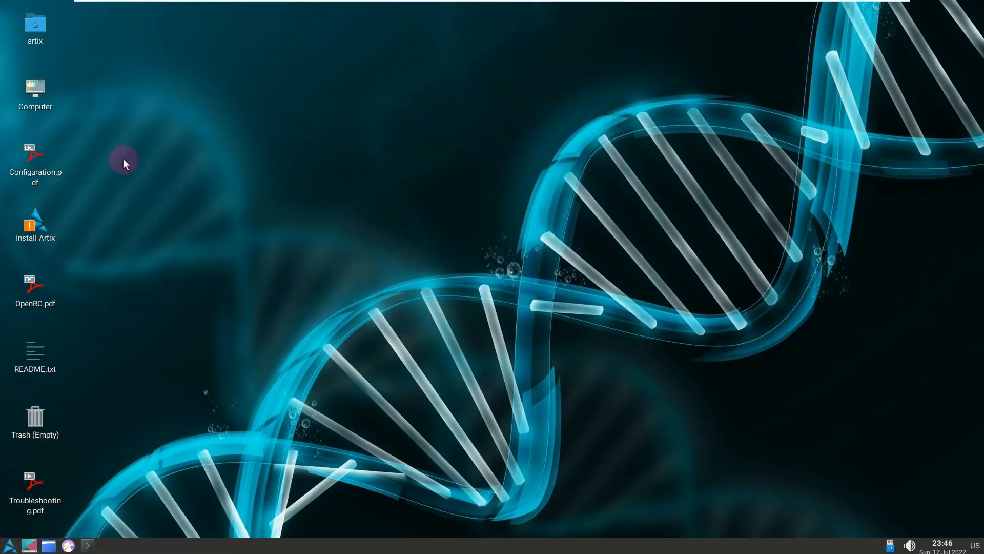
Step: Open the Computer location from the desktop and review the file manager's list of hidden shortcuts, closing the list when done
{"action": "right_click", "coordinate": [41, 88]}
{"action": "left_click", "coordinate": [59, 95]}
{"action": "left_click", "coordinate": [188, 40]}
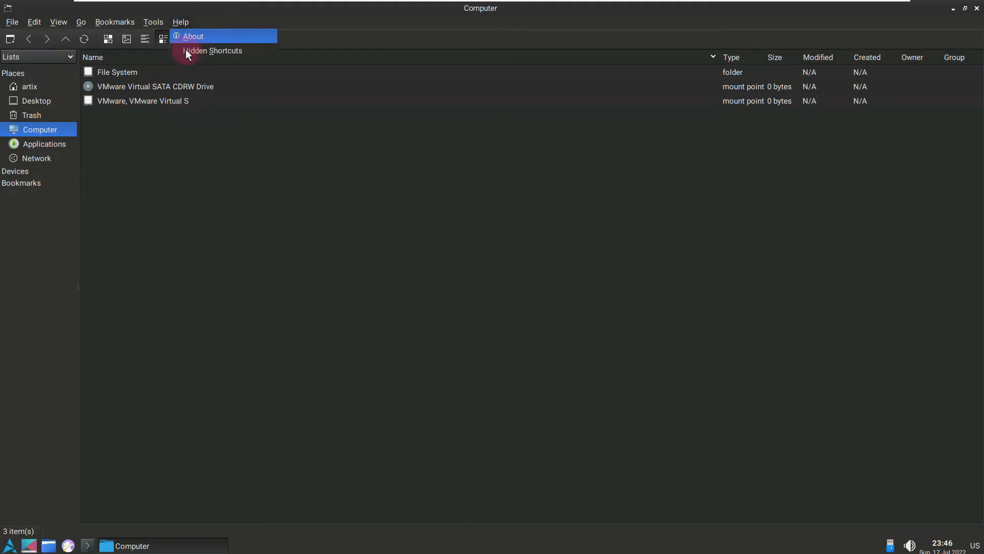
{"action": "left_click", "coordinate": [187, 50]}
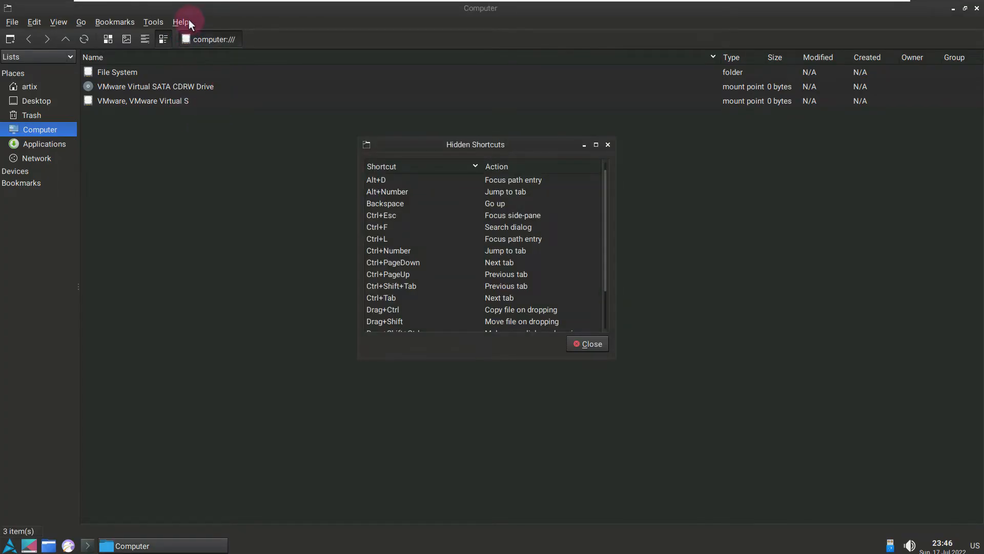
{"action": "scroll", "coordinate": [559, 283], "scroll_direction": "down", "scroll_amount": 3}
{"action": "scroll", "coordinate": [559, 283], "scroll_direction": "up", "scroll_amount": 3}
{"action": "left_click", "coordinate": [580, 344]}
Step: View the file manager's version and author information, look through its remaining menus, and close the file manager
{"action": "left_click", "coordinate": [181, 22]}
{"action": "left_click", "coordinate": [191, 36]}
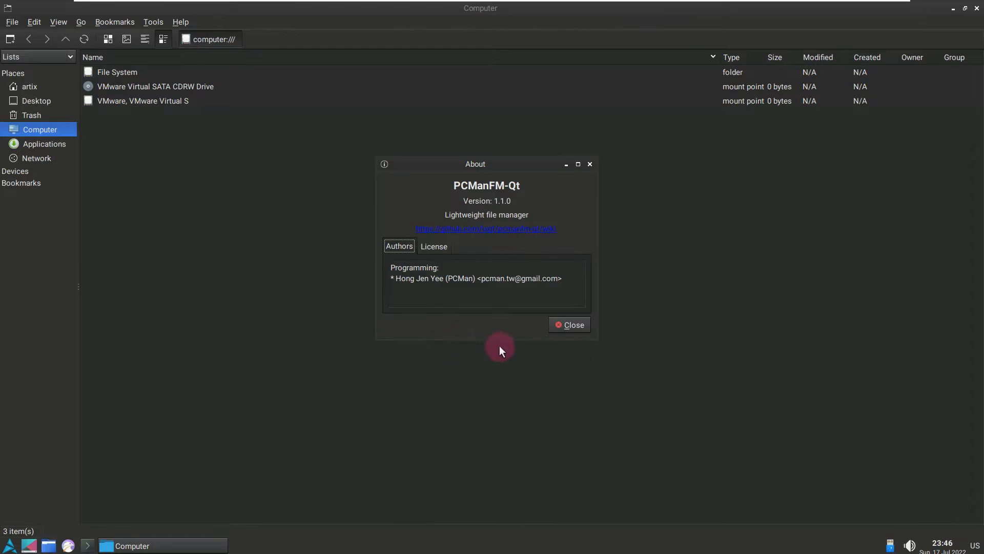
{"action": "left_click", "coordinate": [560, 327]}
{"action": "left_click", "coordinate": [142, 23]}
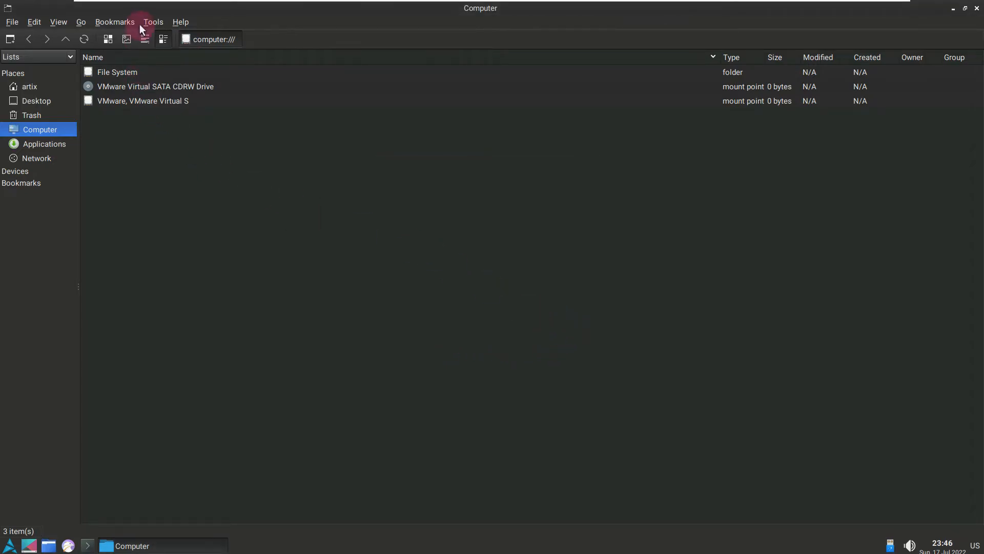
{"action": "mouse_move", "coordinate": [85, 17]}
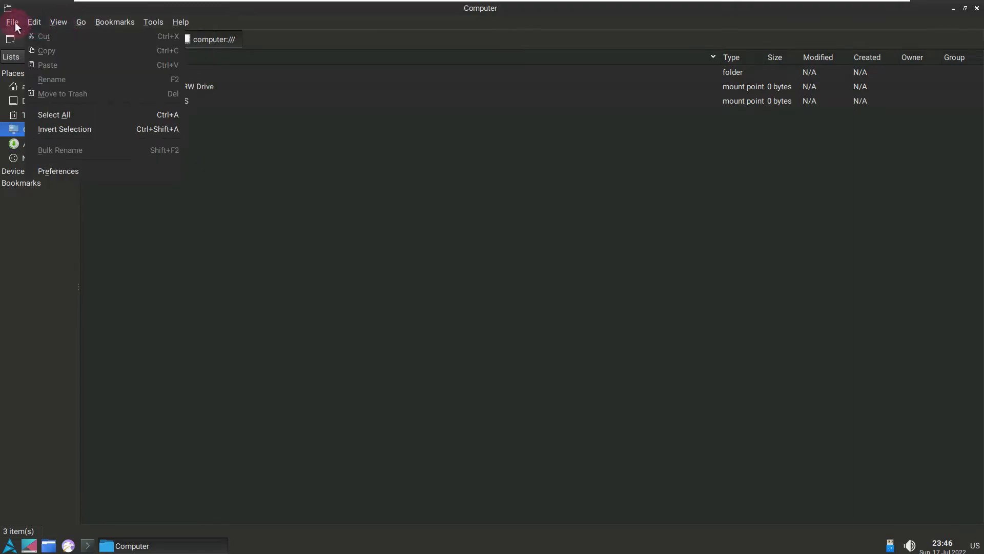
{"action": "mouse_move", "coordinate": [12, 22]}
{"action": "left_click", "coordinate": [45, 155]}
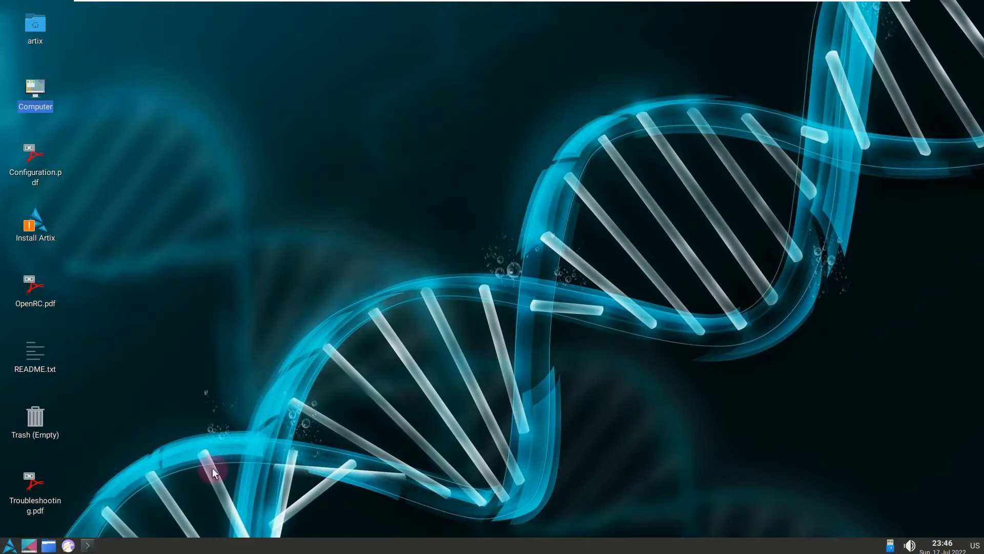
Step: Launch the Falkon web browser and toggle the desktop view while its start pages load
{"action": "left_click", "coordinate": [68, 546]}
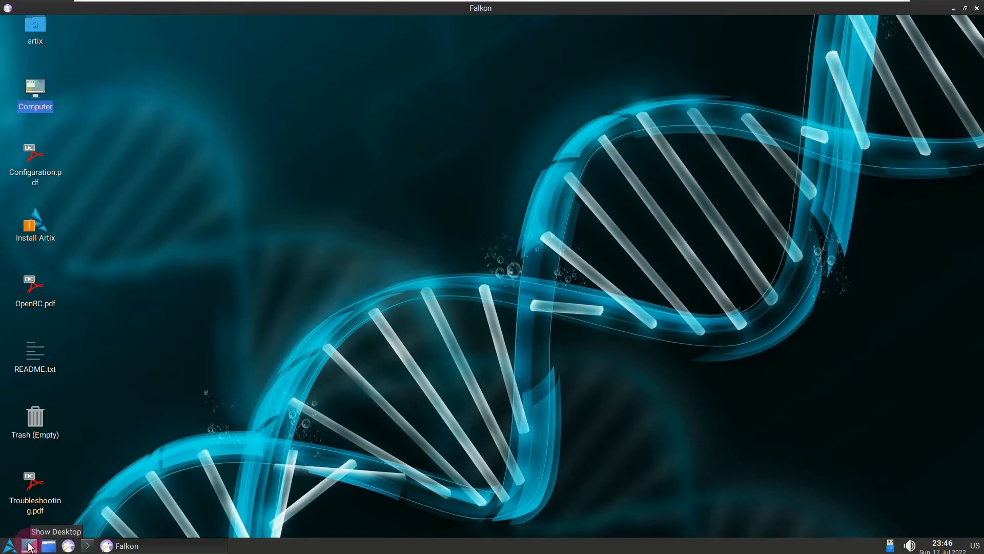
{"action": "left_click", "coordinate": [30, 546]}
{"action": "left_click", "coordinate": [29, 546]}
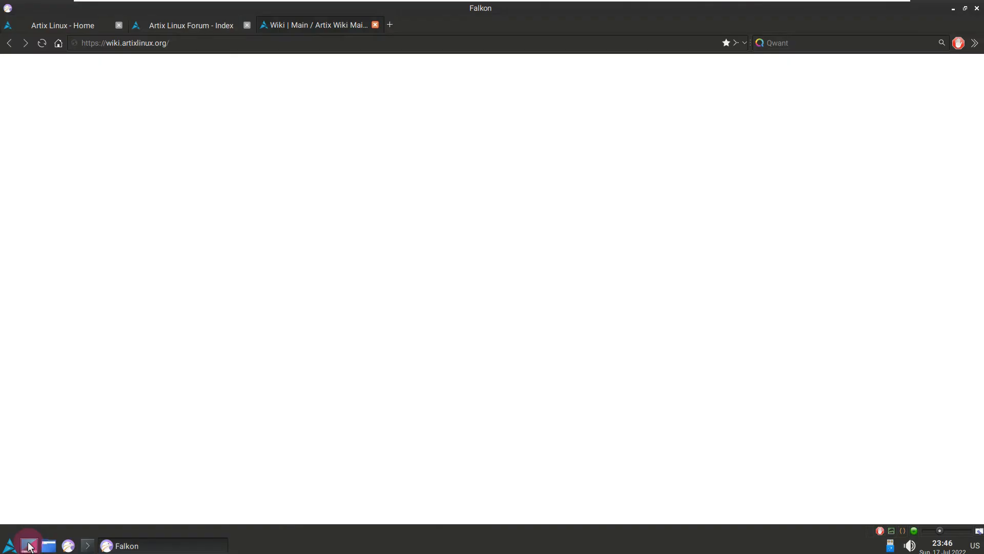
{"action": "left_click", "coordinate": [30, 546]}
{"action": "left_click", "coordinate": [29, 546]}
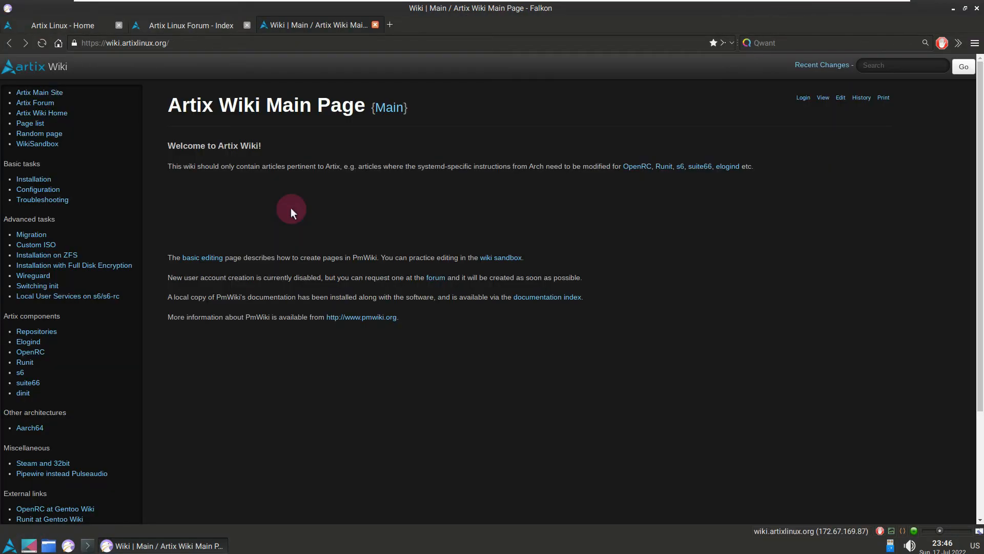
Step: Switch to the Artix Linux home page and check the browser's version information, closing the dialog when done
{"action": "left_click", "coordinate": [84, 24]}
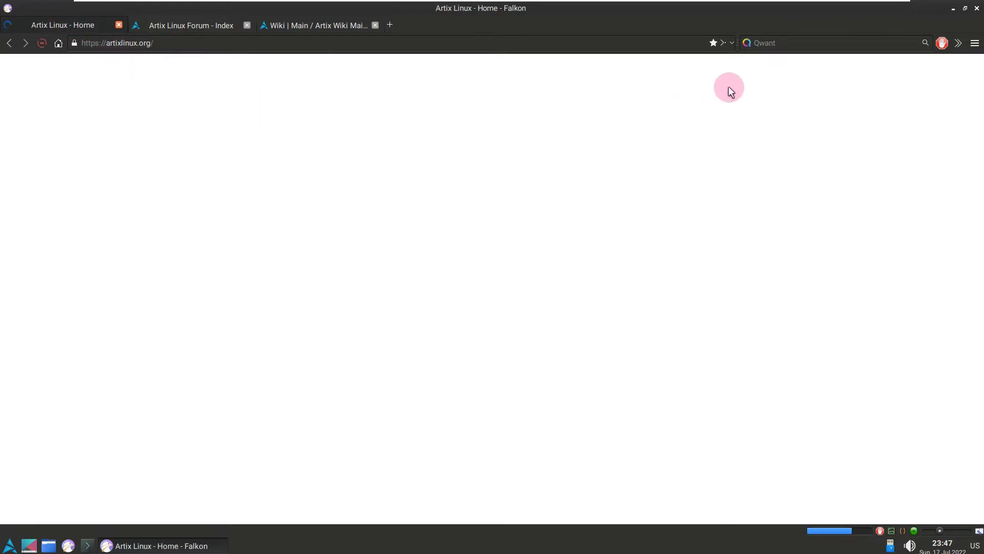
{"action": "left_click", "coordinate": [975, 43]}
{"action": "left_click", "coordinate": [862, 355]}
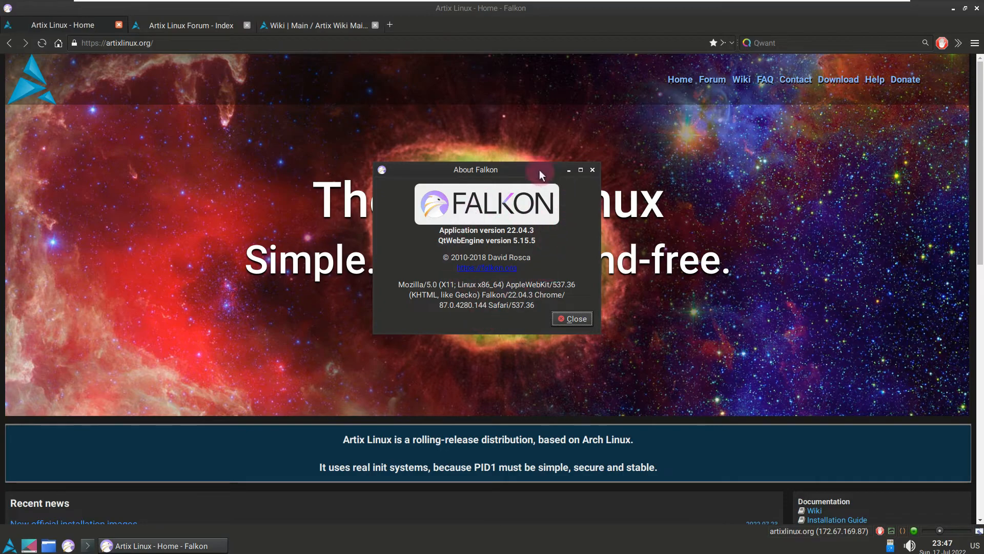
{"action": "left_click", "coordinate": [569, 318]}
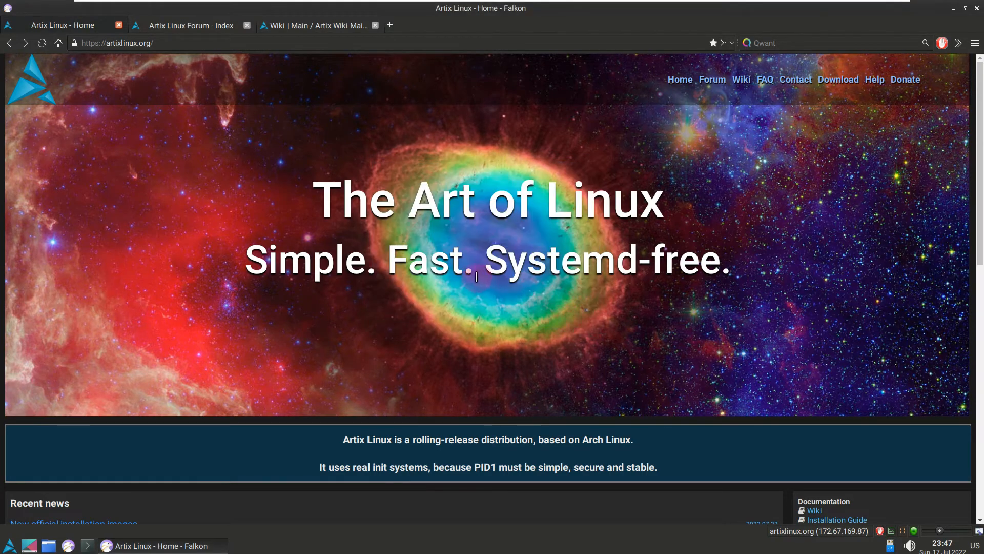
Step: Read through the Artix Linux home page, examining the recent news entries down to the footer
{"action": "scroll", "coordinate": [476, 277], "scroll_direction": "down", "scroll_amount": 6}
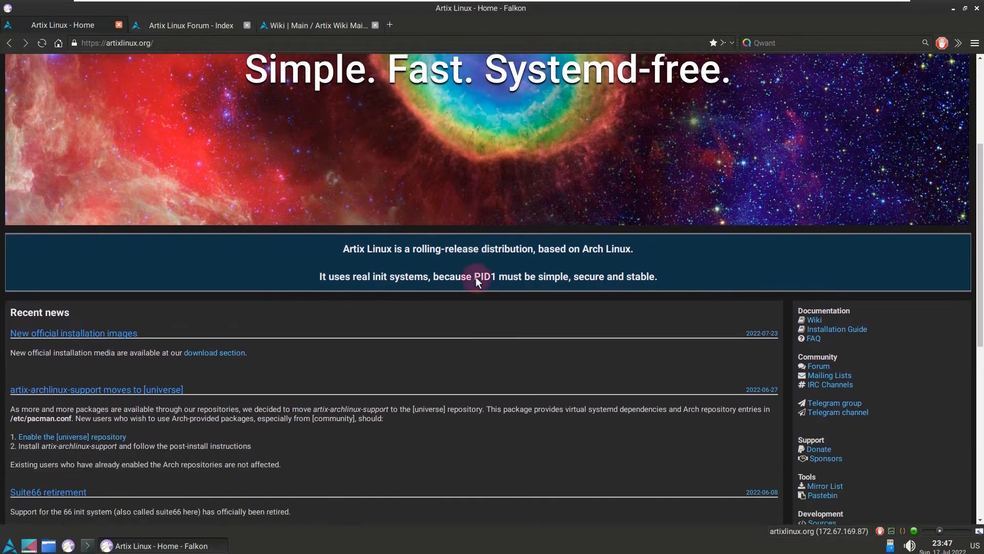
{"action": "scroll", "coordinate": [476, 280], "scroll_direction": "down", "scroll_amount": 1}
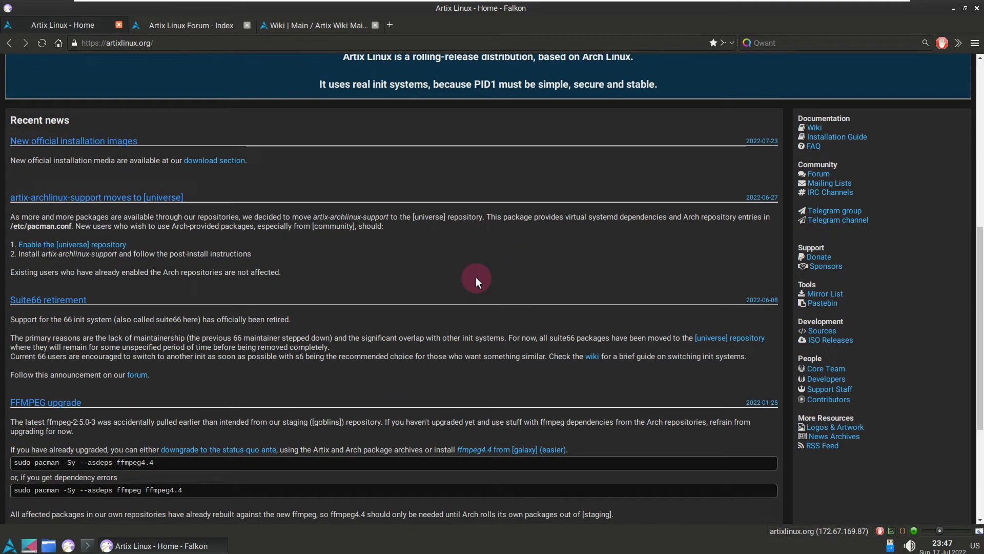
{"action": "scroll", "coordinate": [476, 280], "scroll_direction": "down", "scroll_amount": 2}
{"action": "scroll", "coordinate": [475, 277], "scroll_direction": "down", "scroll_amount": 1}
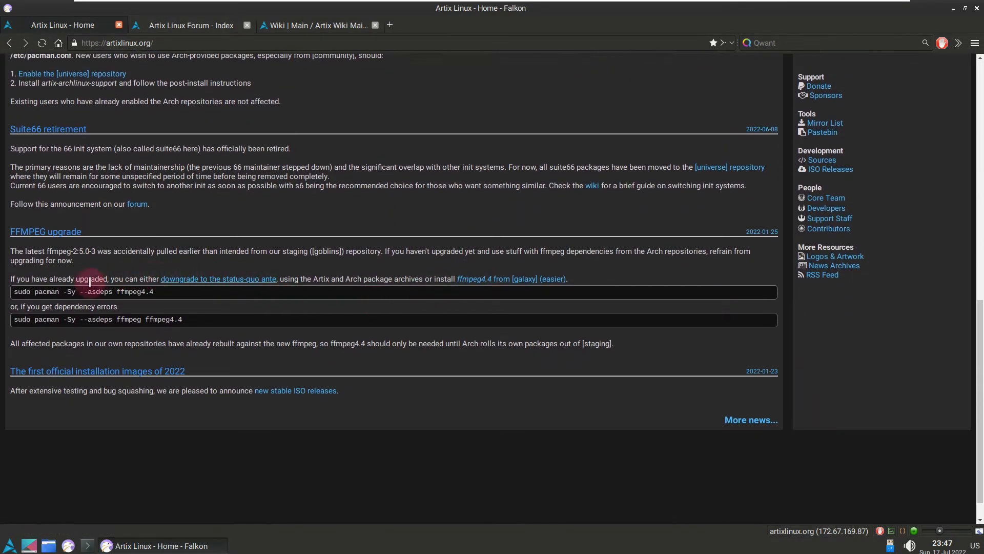
{"action": "scroll", "coordinate": [85, 318], "scroll_direction": "up", "scroll_amount": 1}
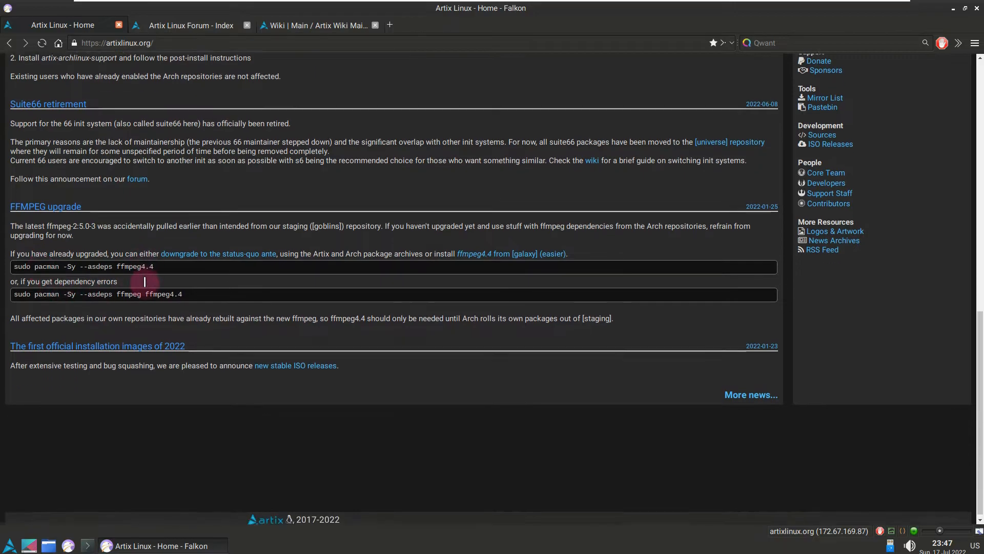
{"action": "scroll", "coordinate": [239, 310], "scroll_direction": "up", "scroll_amount": 2}
{"action": "scroll", "coordinate": [238, 307], "scroll_direction": "up", "scroll_amount": 10}
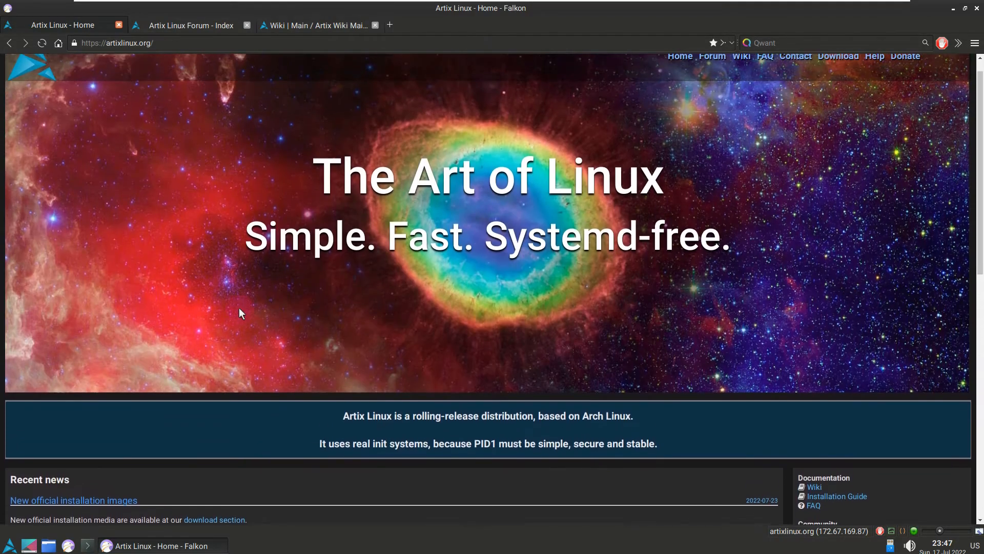
{"action": "scroll", "coordinate": [225, 238], "scroll_direction": "down", "scroll_amount": 5}
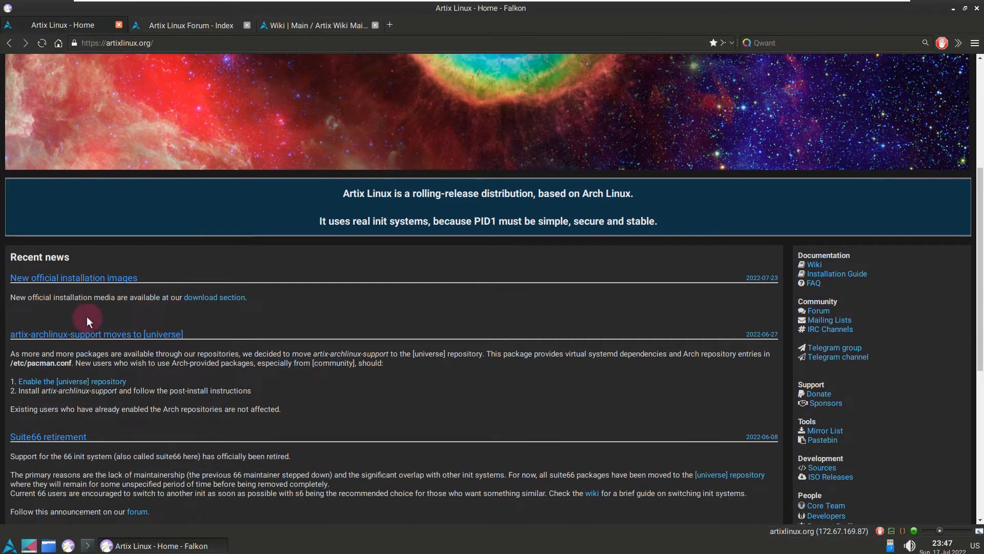
Step: Open the download section linked in the installation images news and examine the mirrors and the stable ISO files with their timestamps
{"action": "left_click", "coordinate": [237, 299]}
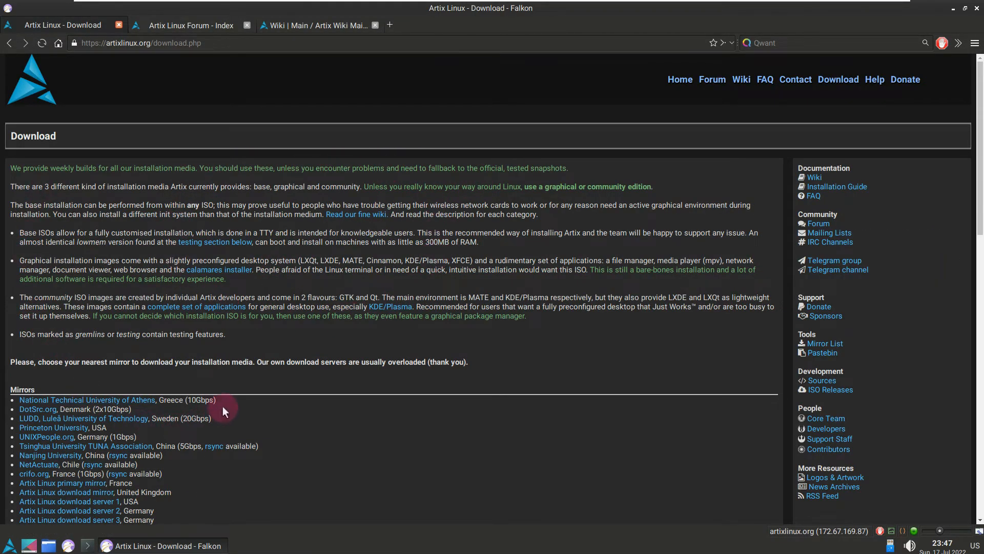
{"action": "scroll", "coordinate": [223, 405], "scroll_direction": "down", "scroll_amount": 5}
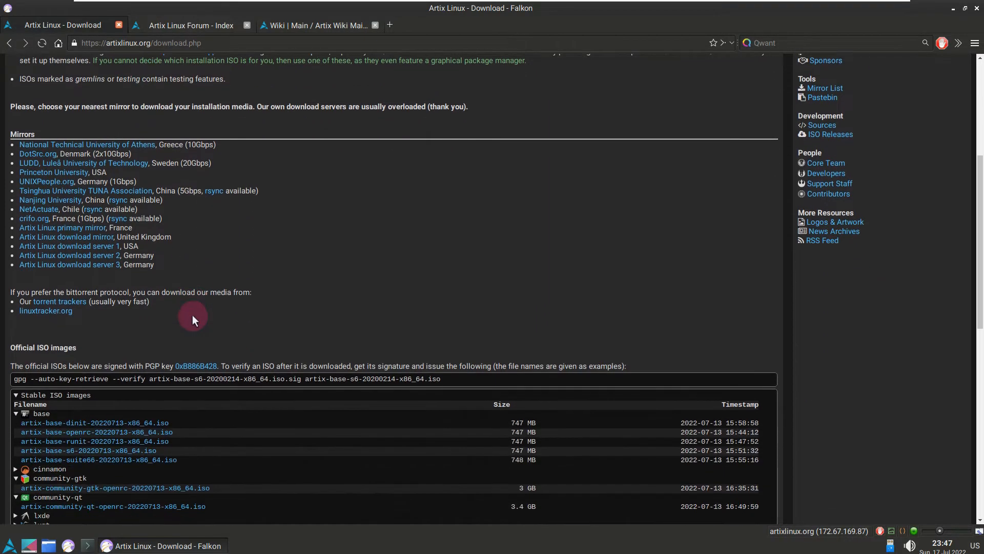
{"action": "scroll", "coordinate": [192, 315], "scroll_direction": "down", "scroll_amount": 2}
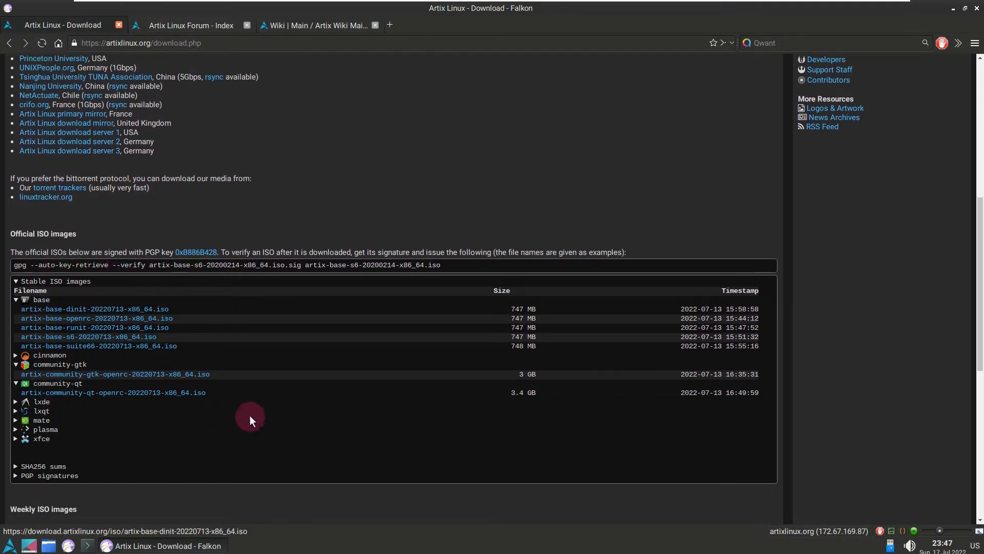
{"action": "left_click_drag", "start_coordinate": [680, 309], "coordinate": [760, 357]}
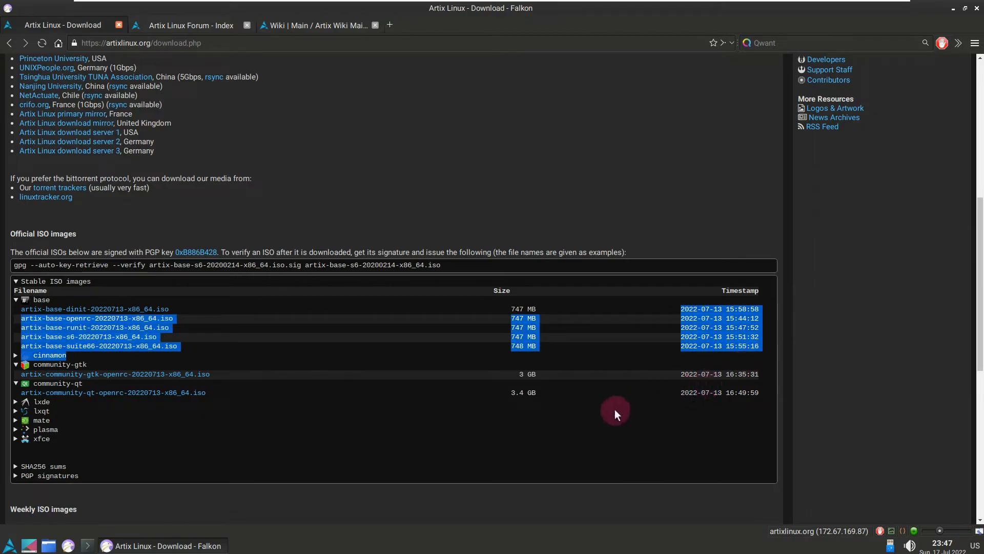
{"action": "scroll", "coordinate": [614, 409], "scroll_direction": "down", "scroll_amount": 1}
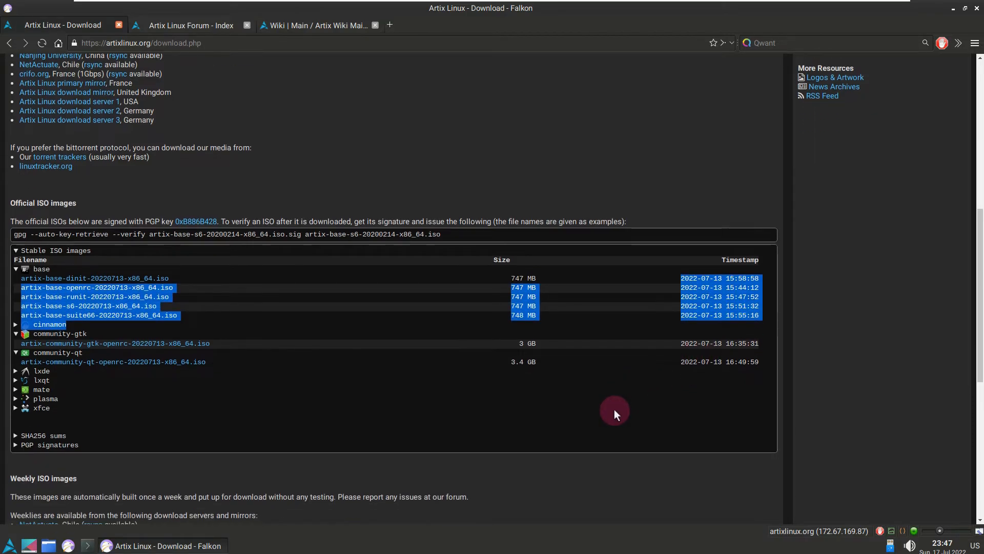
Step: Expand the lxde, lxqt, mate, plasma and xfce groups and the SHA256 sums in the stable ISO images list
{"action": "left_click", "coordinate": [17, 372]}
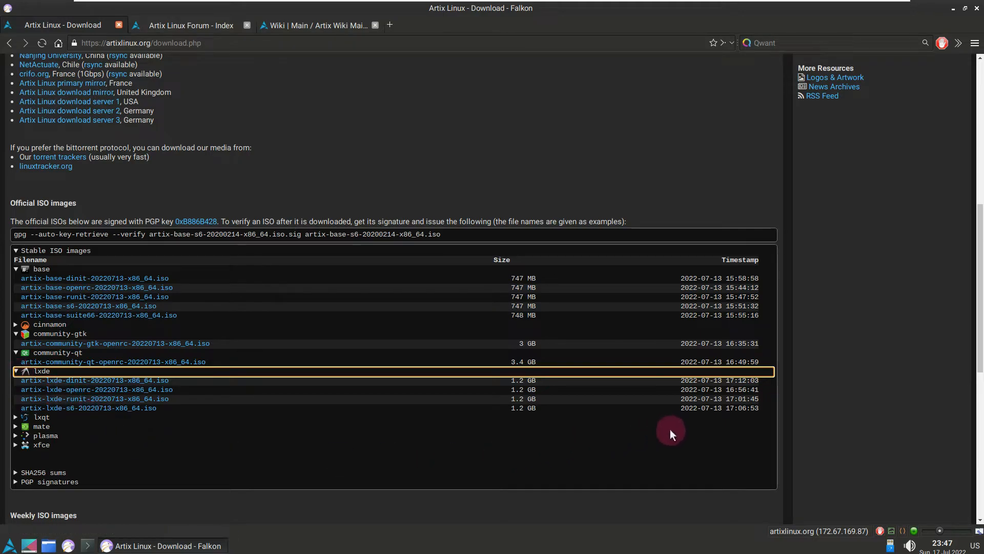
{"action": "left_click", "coordinate": [15, 418]}
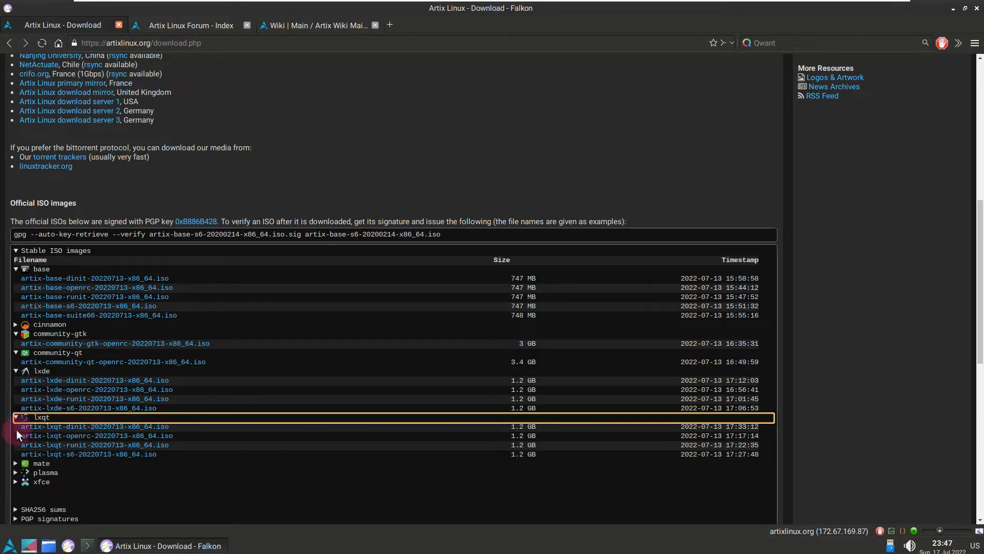
{"action": "left_click", "coordinate": [18, 463]}
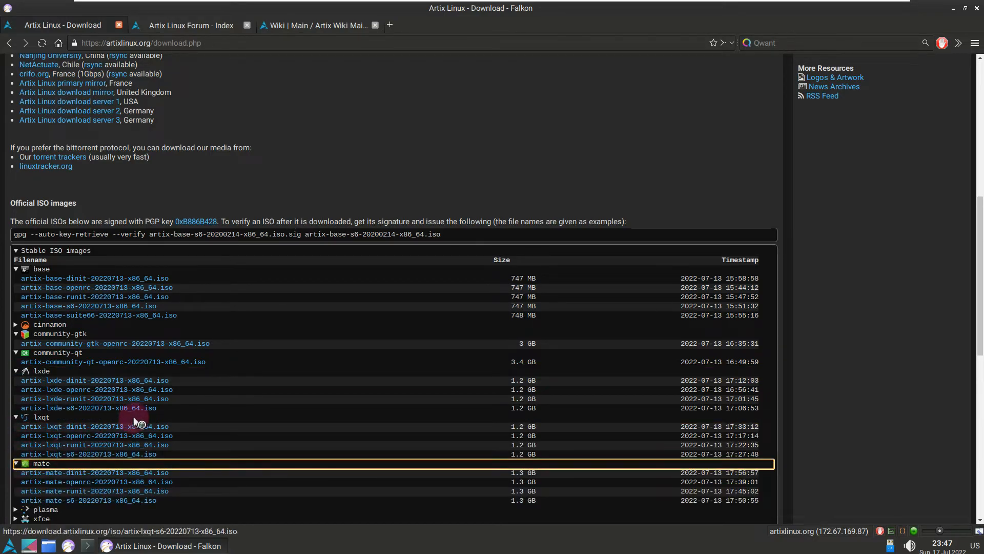
{"action": "left_click", "coordinate": [16, 510]}
{"action": "scroll", "coordinate": [224, 411], "scroll_direction": "down", "scroll_amount": 3}
{"action": "left_click", "coordinate": [15, 463]}
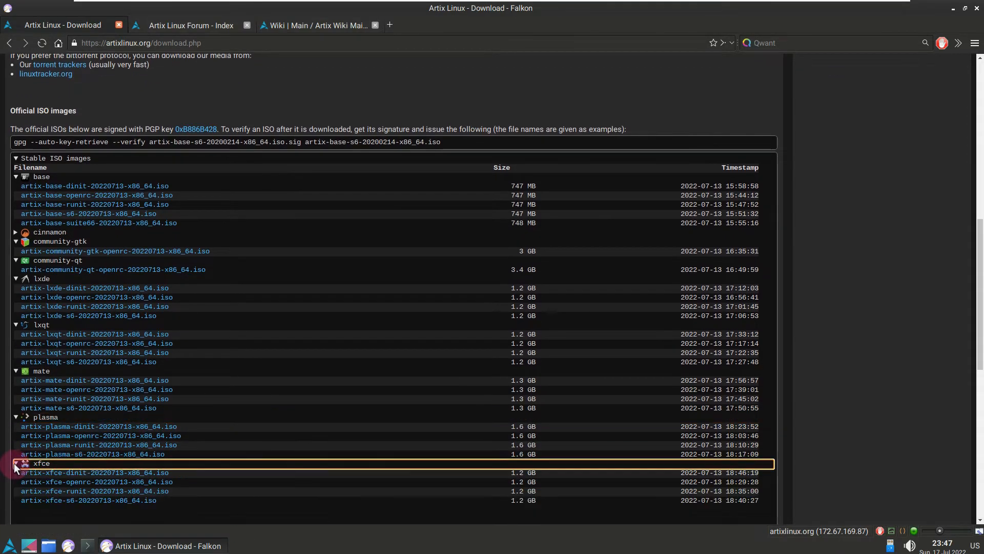
{"action": "scroll", "coordinate": [172, 389], "scroll_direction": "down", "scroll_amount": 3}
{"action": "left_click", "coordinate": [15, 436]}
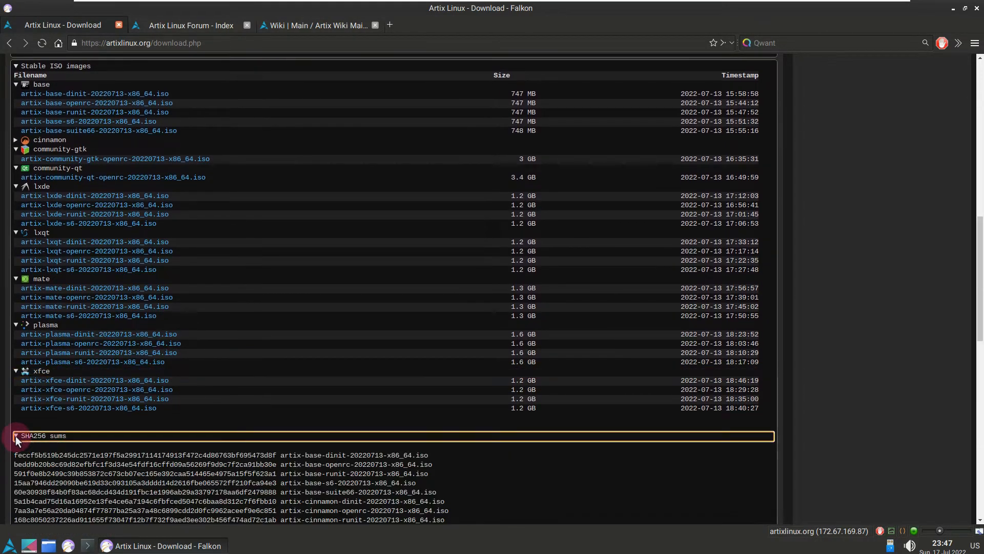
Step: Open the browser preferences and review the General, Appearance, Tabs and Address Bar behaviour settings, ending on the Browsing settings
{"action": "scroll", "coordinate": [79, 419], "scroll_direction": "down", "scroll_amount": 11}
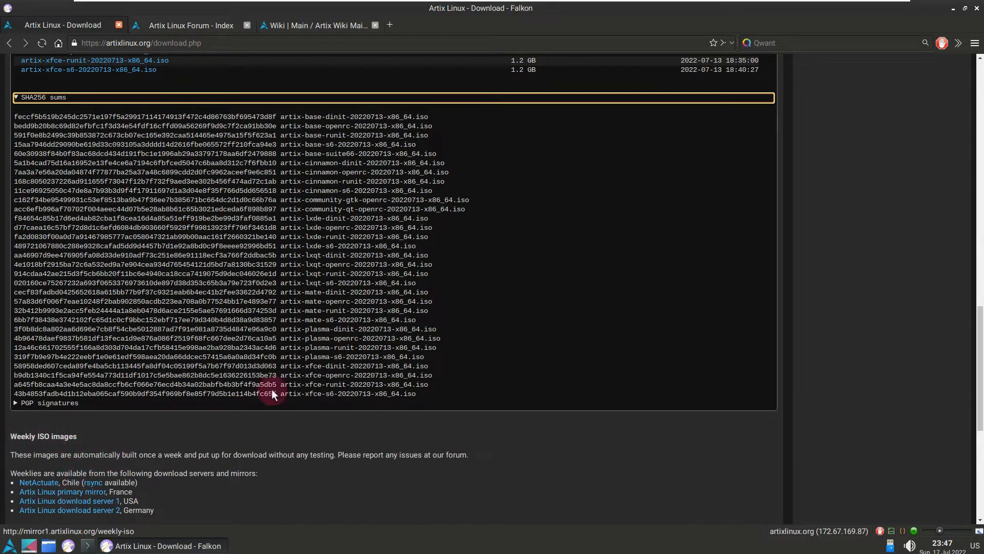
{"action": "left_click", "coordinate": [974, 43]}
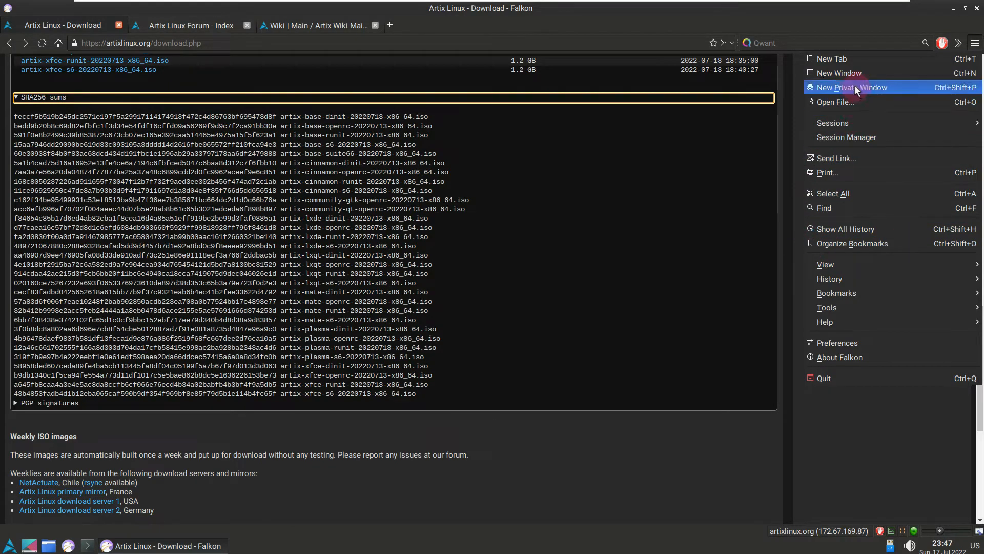
{"action": "mouse_move", "coordinate": [858, 303]}
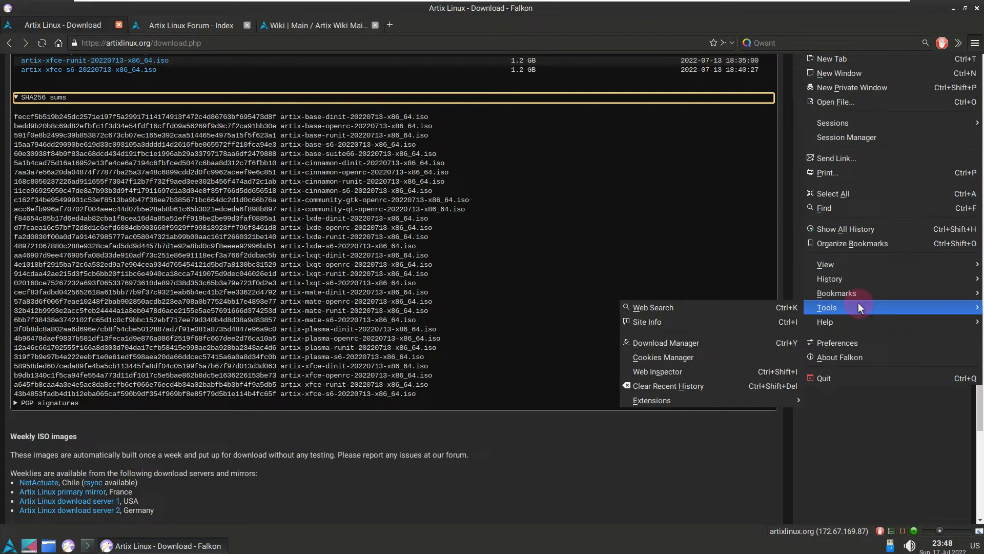
{"action": "left_click", "coordinate": [854, 339]}
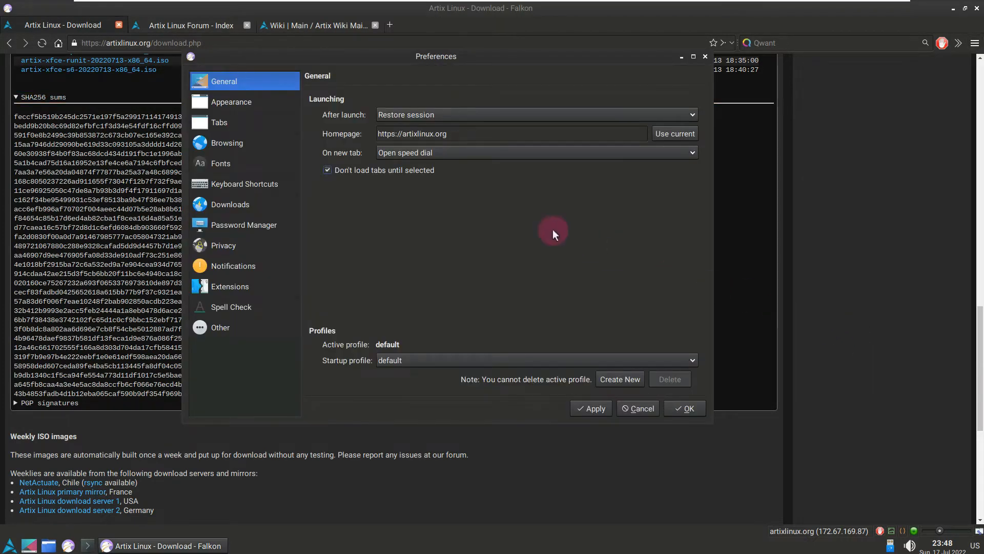
{"action": "left_click", "coordinate": [244, 104]}
{"action": "left_click", "coordinate": [239, 123]}
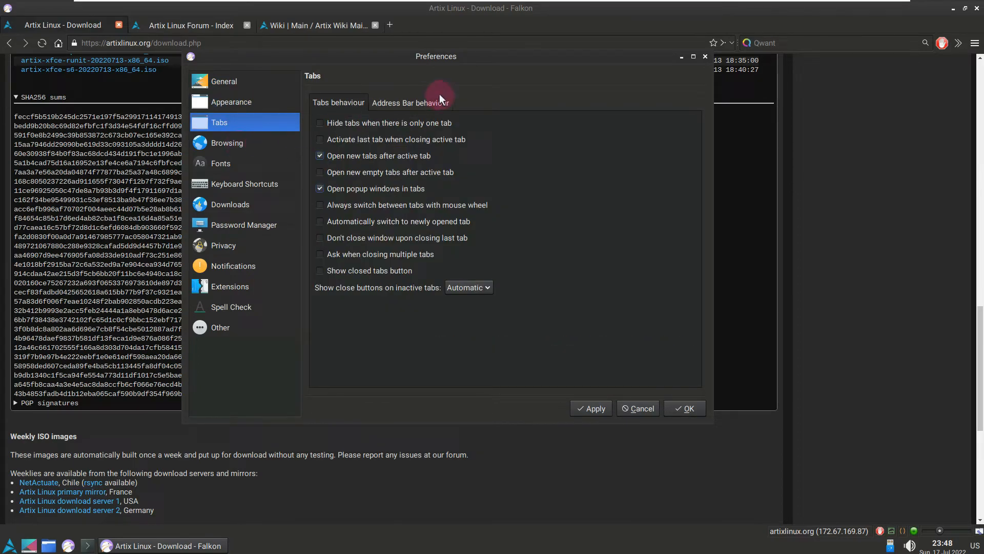
{"action": "left_click", "coordinate": [408, 104]}
{"action": "left_click", "coordinate": [225, 144]}
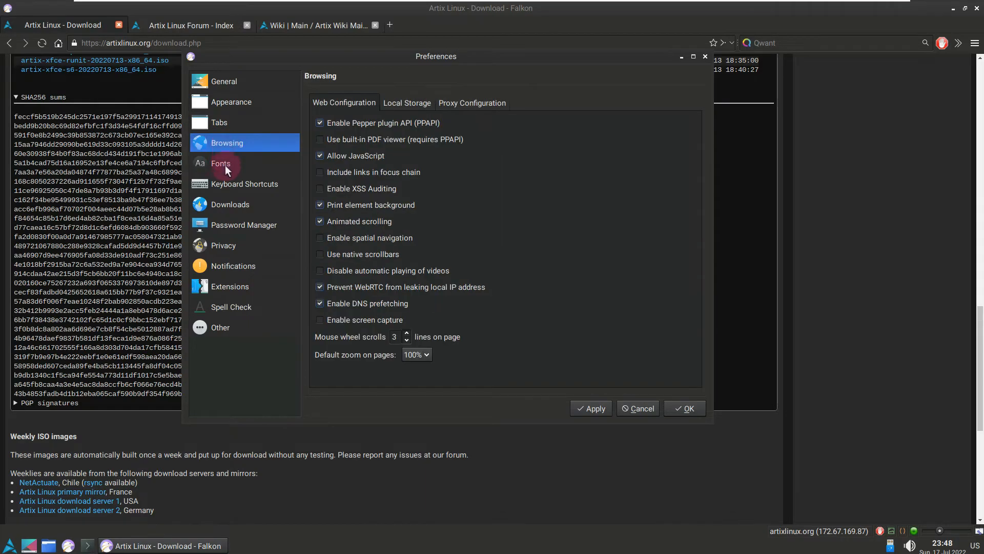
Step: Review the Local Storage, Proxy Configuration and Web Configuration options for browsing, choose a default page zoom and apply it
{"action": "left_click", "coordinate": [386, 102]}
{"action": "left_click", "coordinate": [449, 98]}
{"action": "left_click", "coordinate": [344, 101]}
{"action": "left_click", "coordinate": [428, 350]}
{"action": "left_click", "coordinate": [421, 402]}
{"action": "left_click", "coordinate": [587, 406]}
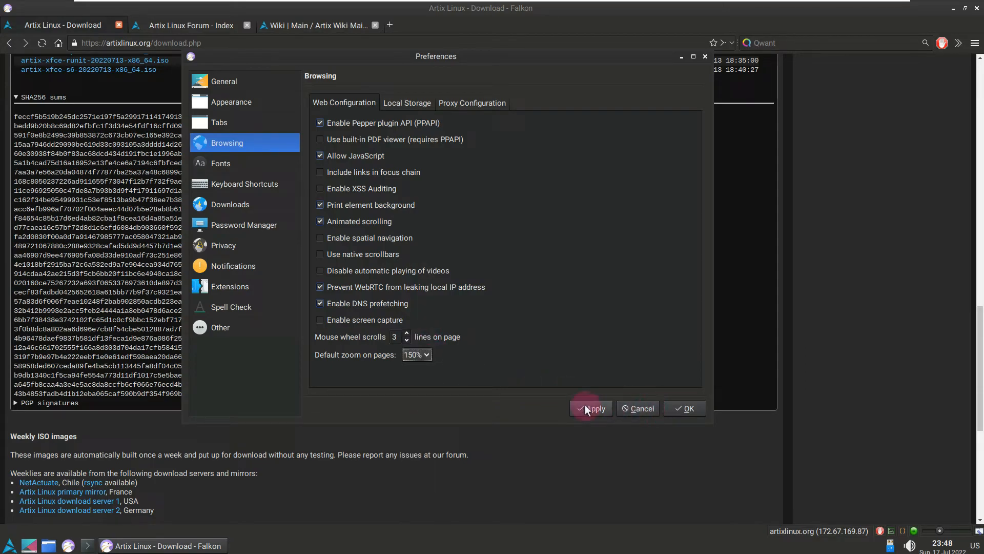
Step: Review the Fonts, Keyboard Shortcuts, Downloads, Password Manager and Privacy preferences
{"action": "left_click", "coordinate": [251, 172]}
{"action": "left_click", "coordinate": [250, 184]}
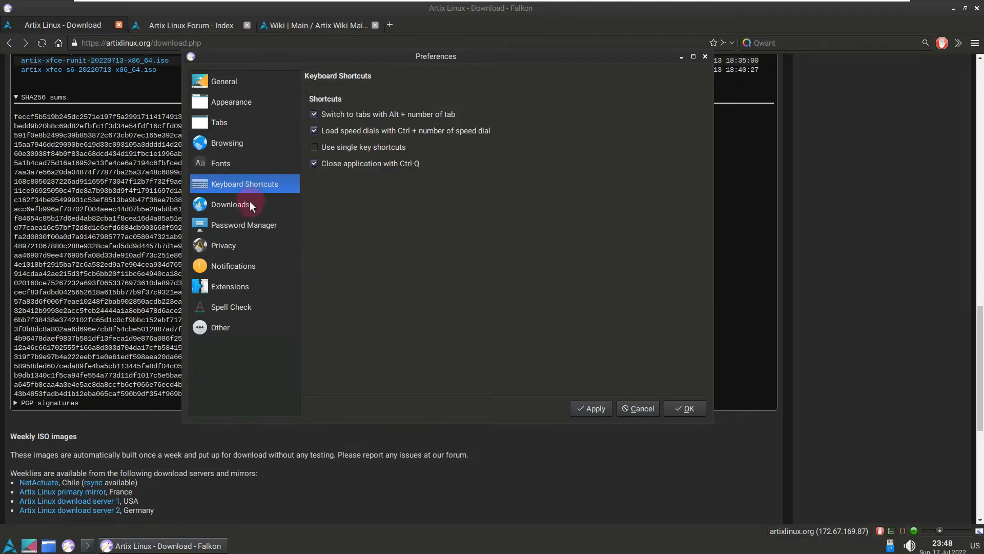
{"action": "left_click", "coordinate": [250, 204]}
{"action": "left_click", "coordinate": [246, 229]}
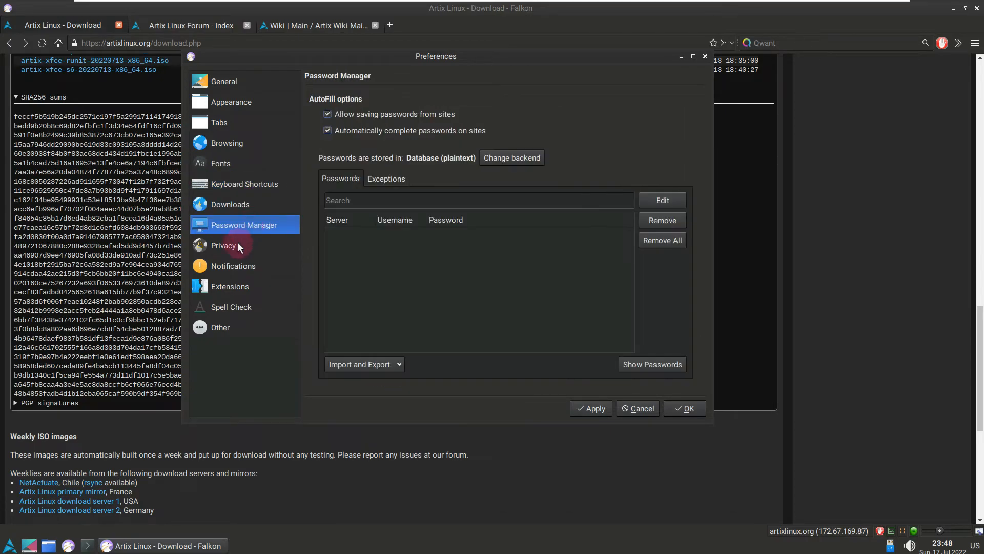
{"action": "left_click", "coordinate": [233, 248]}
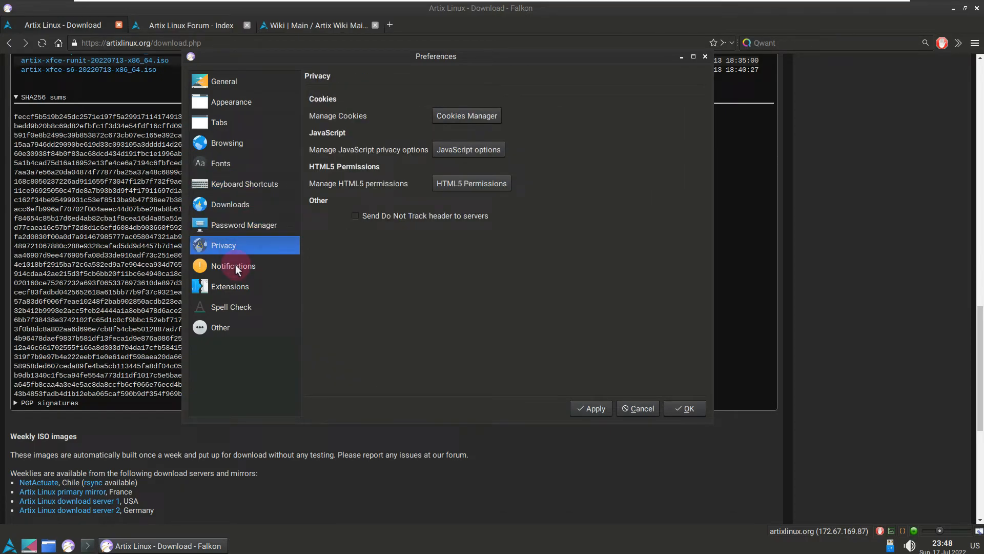
Step: Review the Notifications, Extensions, Spell Check and Other preferences, and close the preferences with OK
{"action": "left_click", "coordinate": [236, 264]}
{"action": "left_click", "coordinate": [244, 288]}
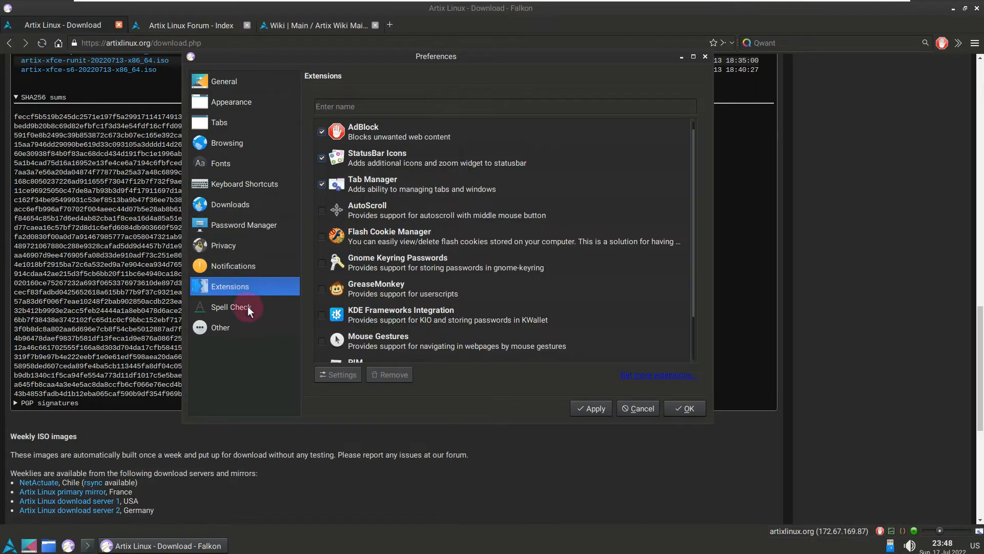
{"action": "scroll", "coordinate": [548, 224], "scroll_direction": "down", "scroll_amount": 2}
{"action": "left_click", "coordinate": [267, 306]}
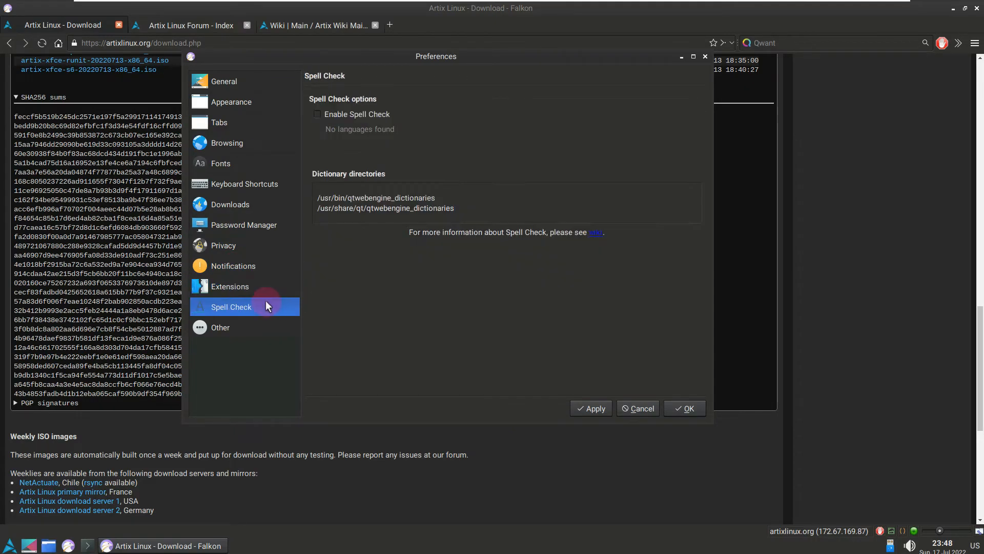
{"action": "left_click", "coordinate": [229, 332]}
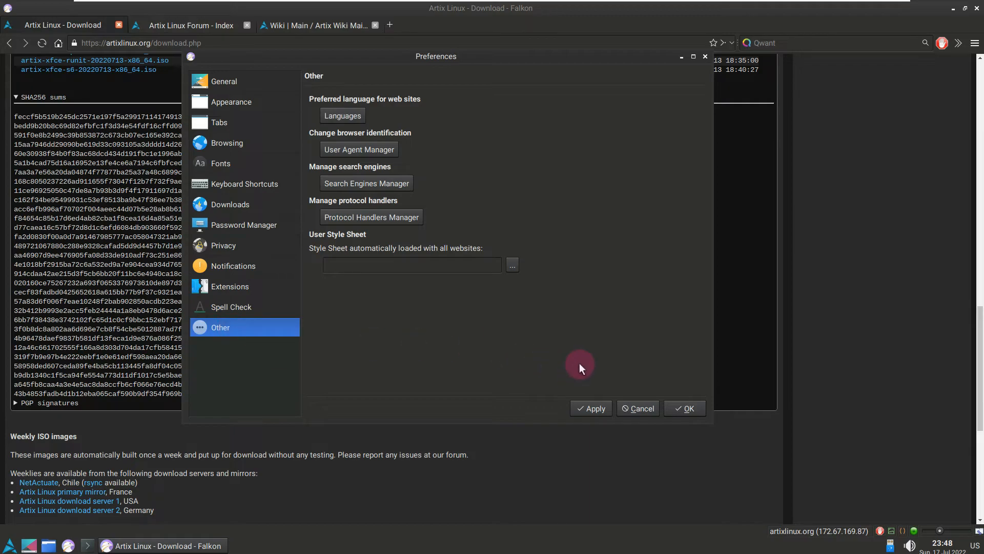
{"action": "left_click", "coordinate": [693, 407]}
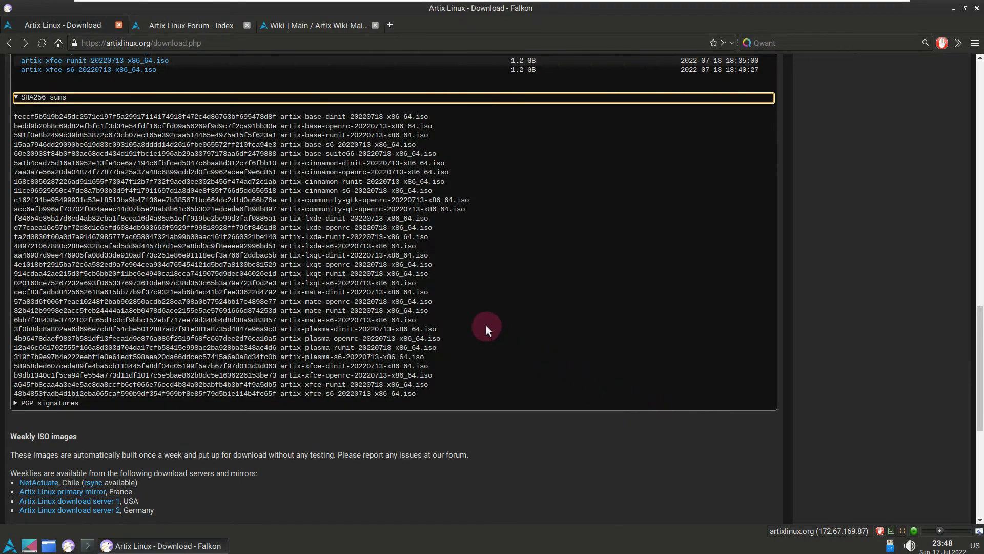
Step: Look over the weekly and testing ISO sections and the mirror list on the download page
{"action": "scroll", "coordinate": [486, 325], "scroll_direction": "up", "scroll_amount": 2}
{"action": "scroll", "coordinate": [486, 325], "scroll_direction": "down", "scroll_amount": 5}
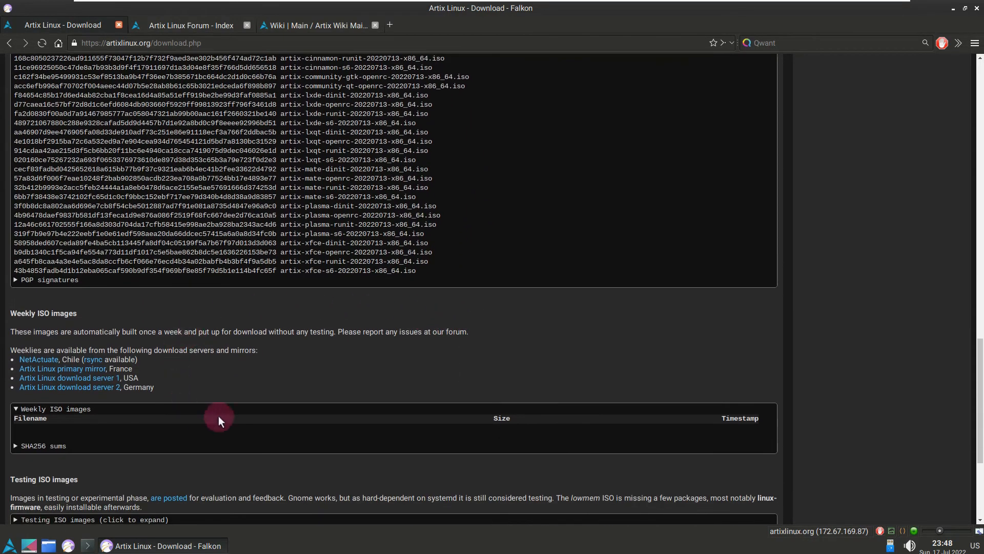
{"action": "scroll", "coordinate": [284, 272], "scroll_direction": "up", "scroll_amount": 20}
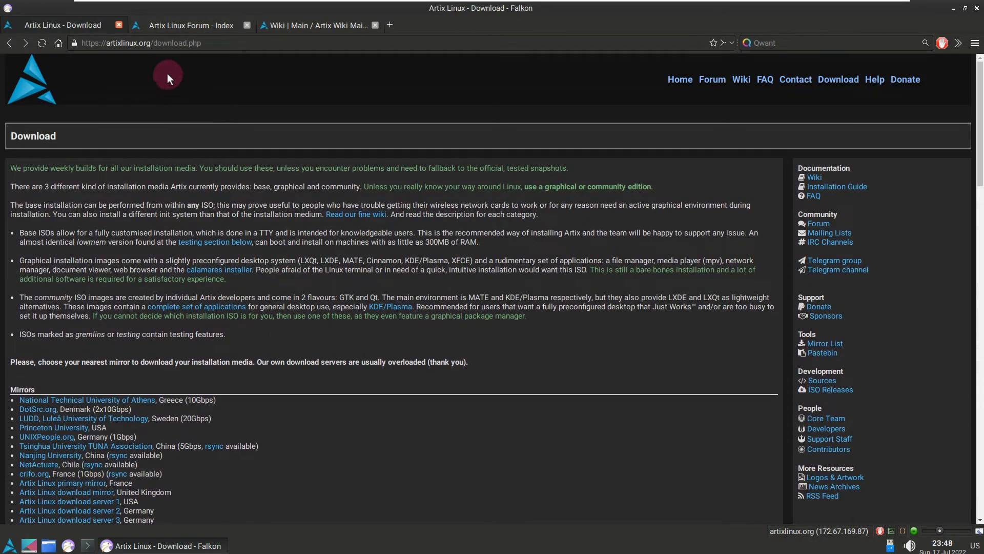
Step: Close the Artix download page and the Artix Linux Forum page, leaving only the wiki open
{"action": "left_click", "coordinate": [119, 24]}
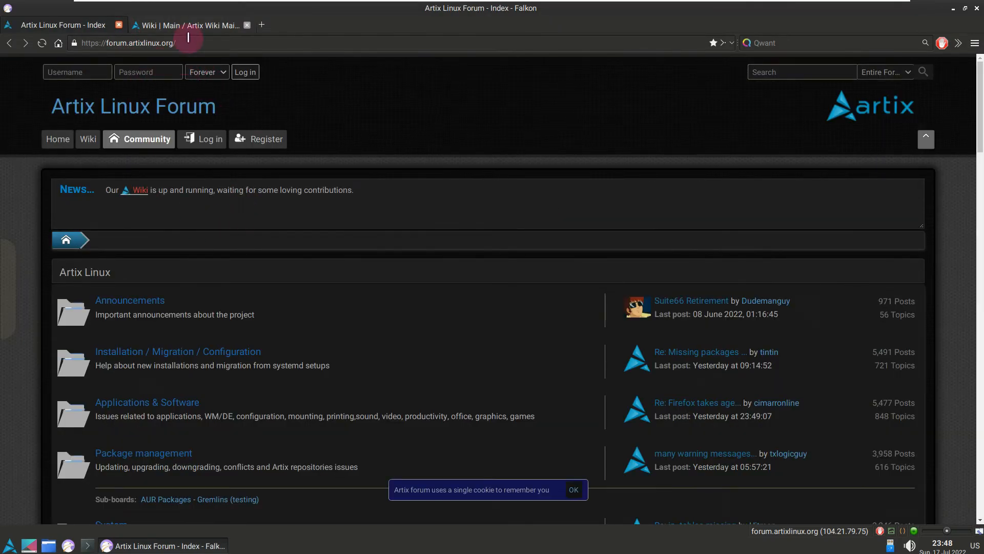
{"action": "left_click_drag", "start_coordinate": [188, 38], "coordinate": [89, 43]}
{"action": "left_click", "coordinate": [119, 24]}
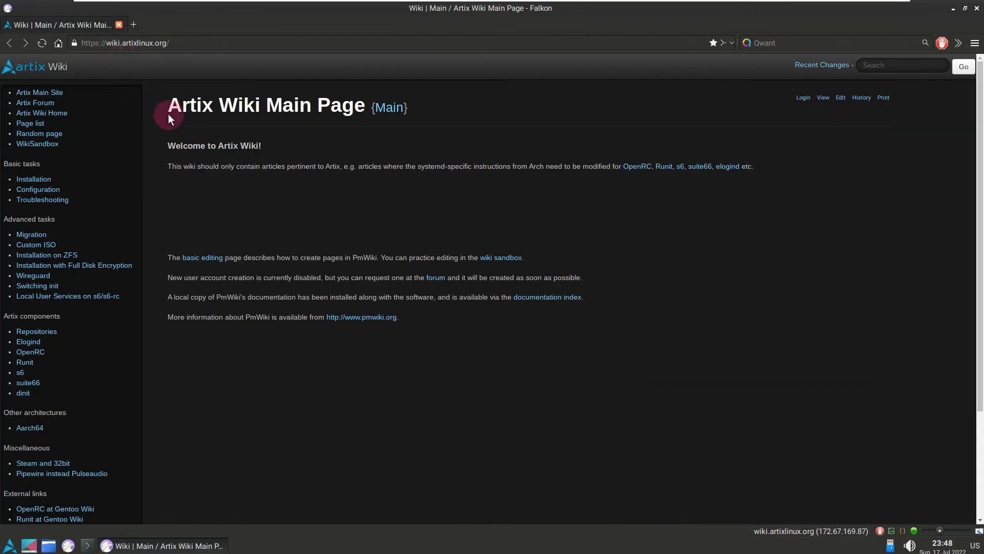
Step: Load youtube.com/9to5linux in place of the wiki page and pause the channel trailer
{"action": "left_click", "coordinate": [226, 44]}
{"action": "type", "text": "youtube.com/9to5linux"}
{"action": "key", "text": "Return"}
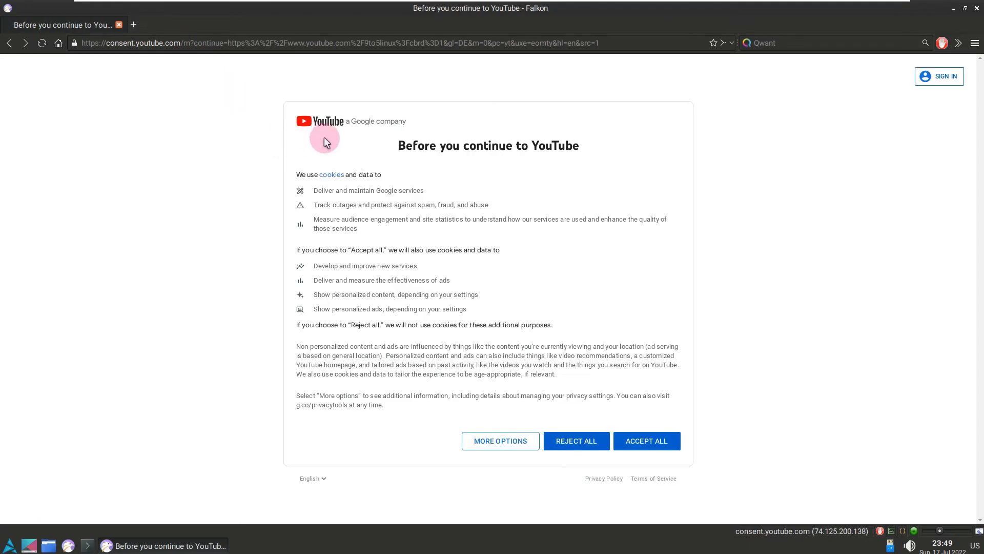
{"action": "left_click", "coordinate": [655, 441]}
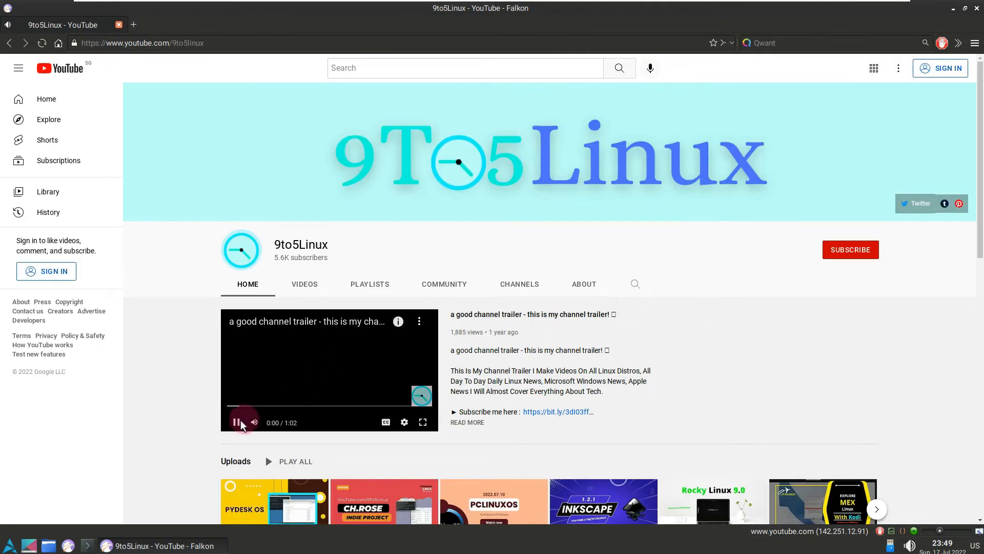
{"action": "left_click", "coordinate": [238, 423]}
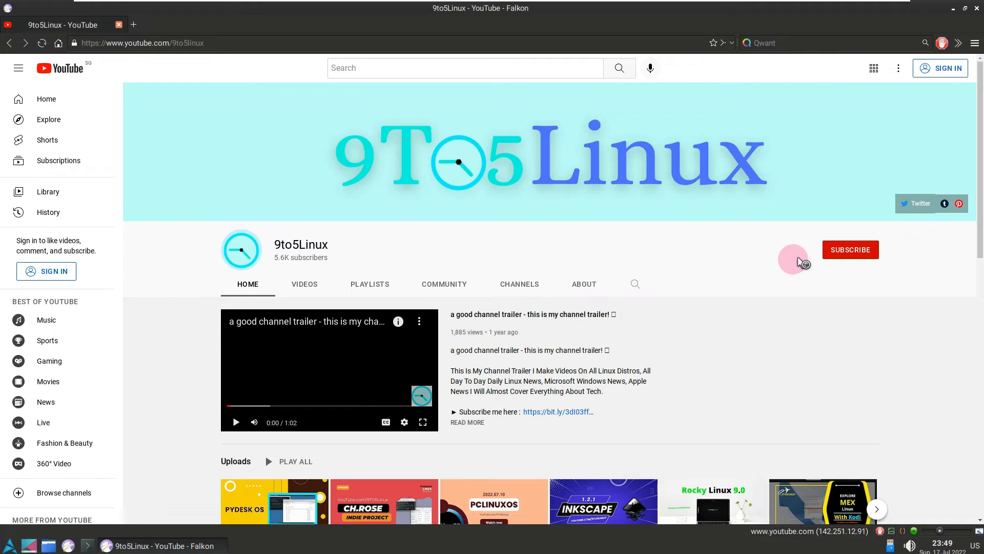
Step: Check the channel's subscribe prompt, and read the About page's description and weekly schedule
{"action": "left_click", "coordinate": [831, 252]}
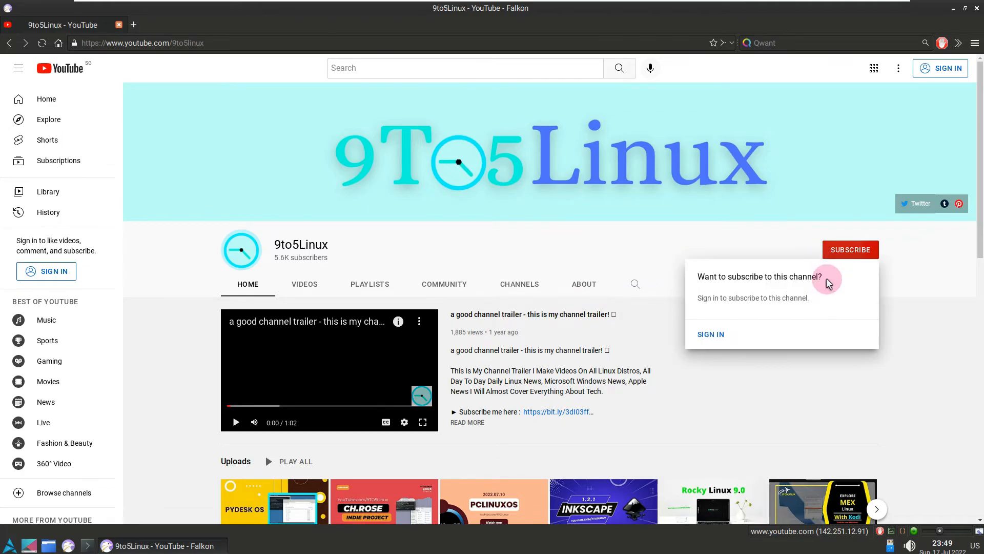
{"action": "left_click", "coordinate": [587, 284]}
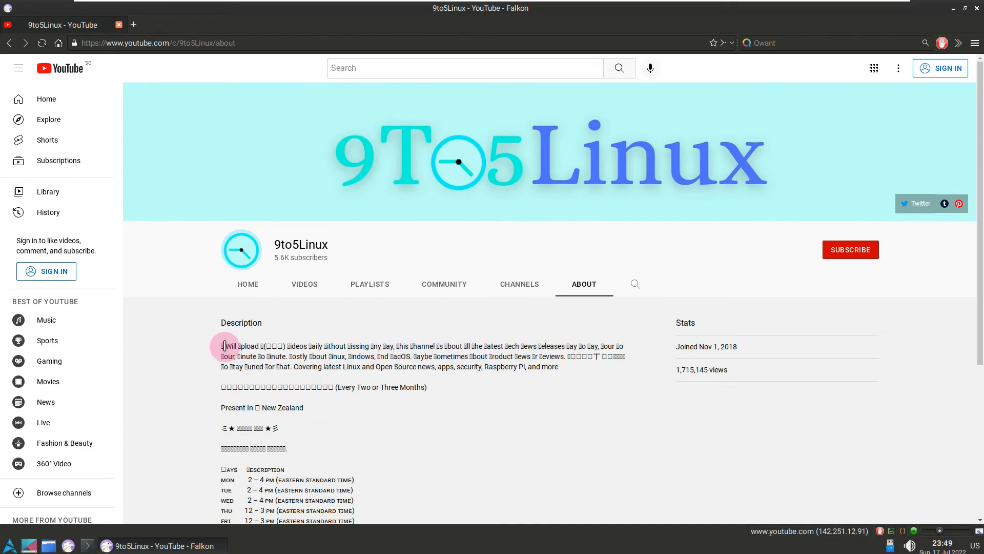
{"action": "left_click_drag", "start_coordinate": [219, 346], "coordinate": [396, 347]}
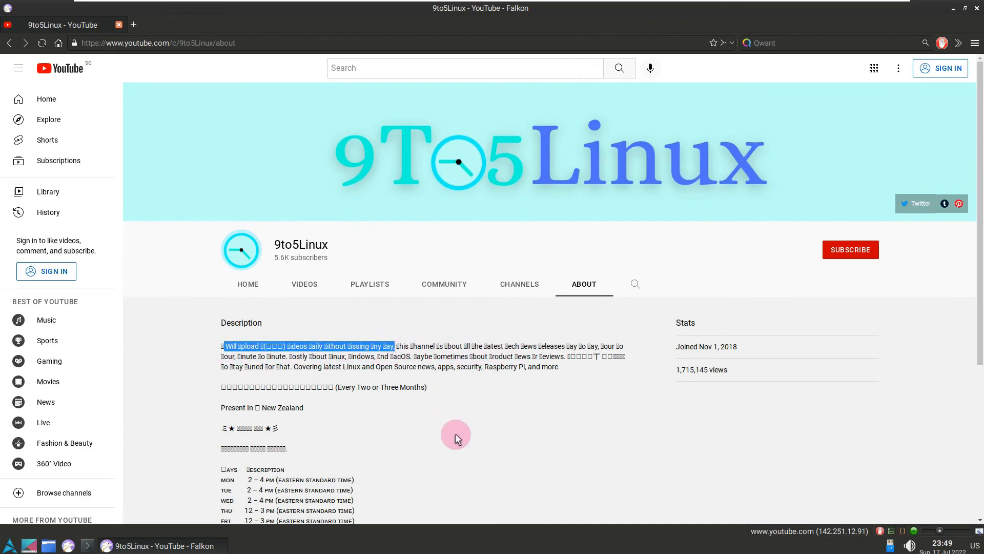
{"action": "scroll", "coordinate": [455, 433], "scroll_direction": "down", "scroll_amount": 3}
{"action": "left_click_drag", "start_coordinate": [370, 449], "coordinate": [251, 391]}
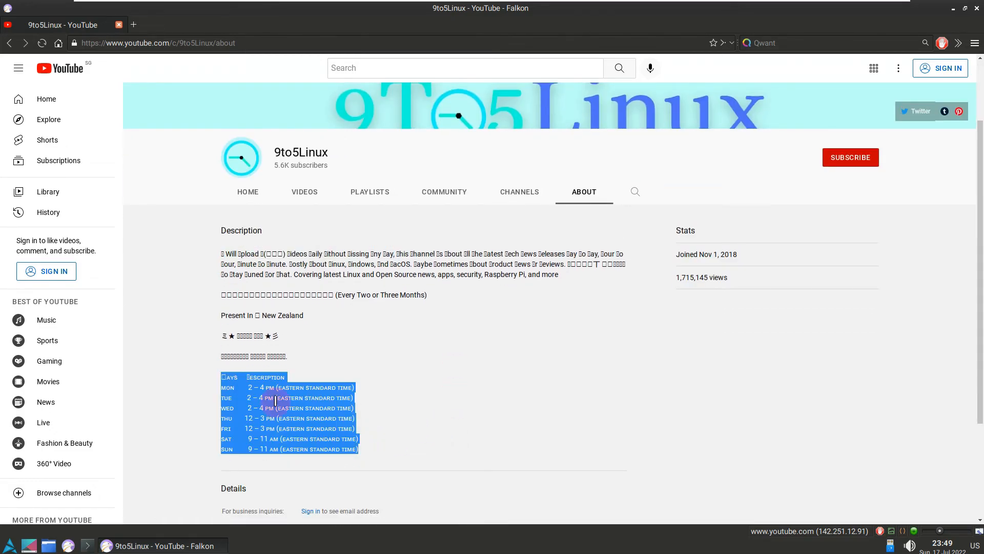
{"action": "scroll", "coordinate": [798, 435], "scroll_direction": "up", "scroll_amount": 3}
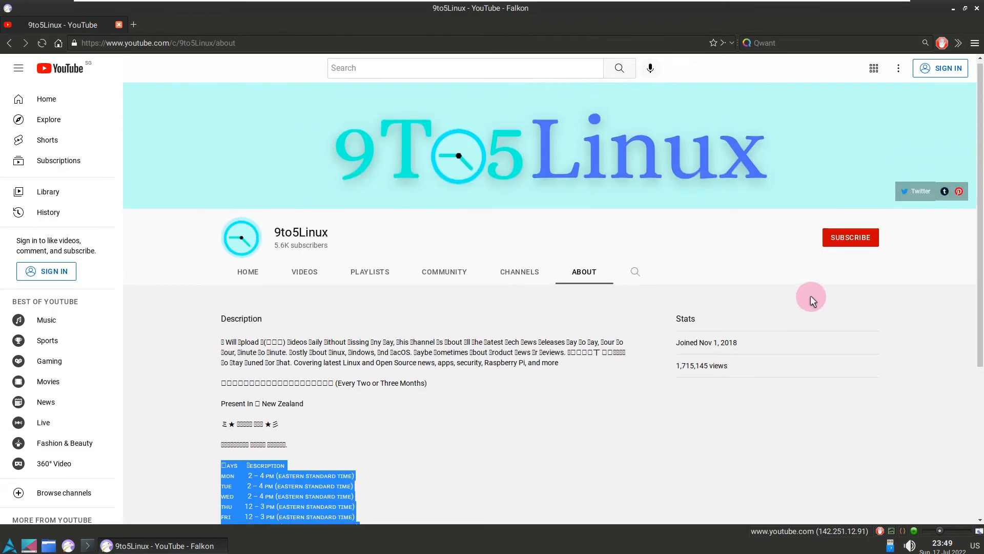
Step: Bring up the subscribe prompt once more, dismiss it and close the browser
{"action": "left_click", "coordinate": [848, 250]}
{"action": "left_click", "coordinate": [628, 227]}
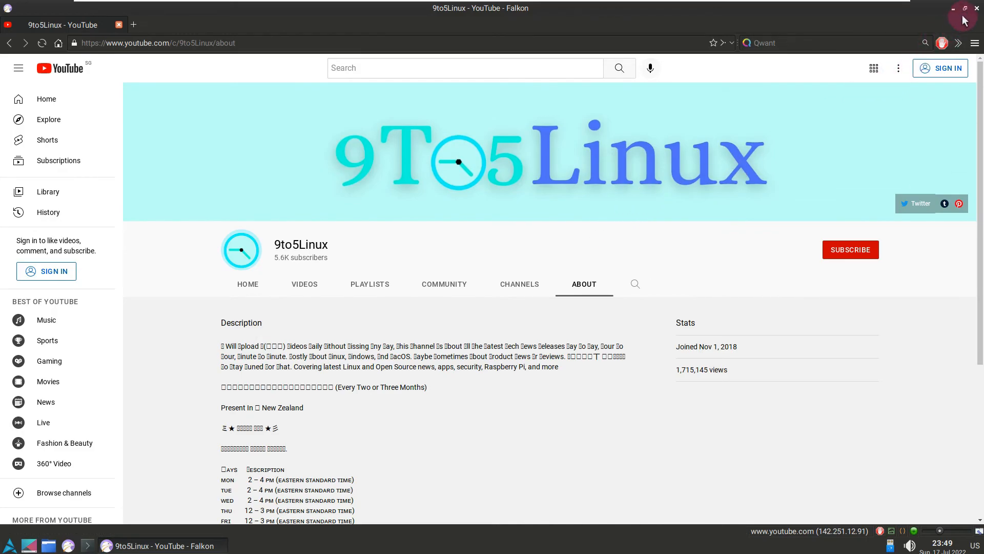
{"action": "left_click", "coordinate": [976, 8]}
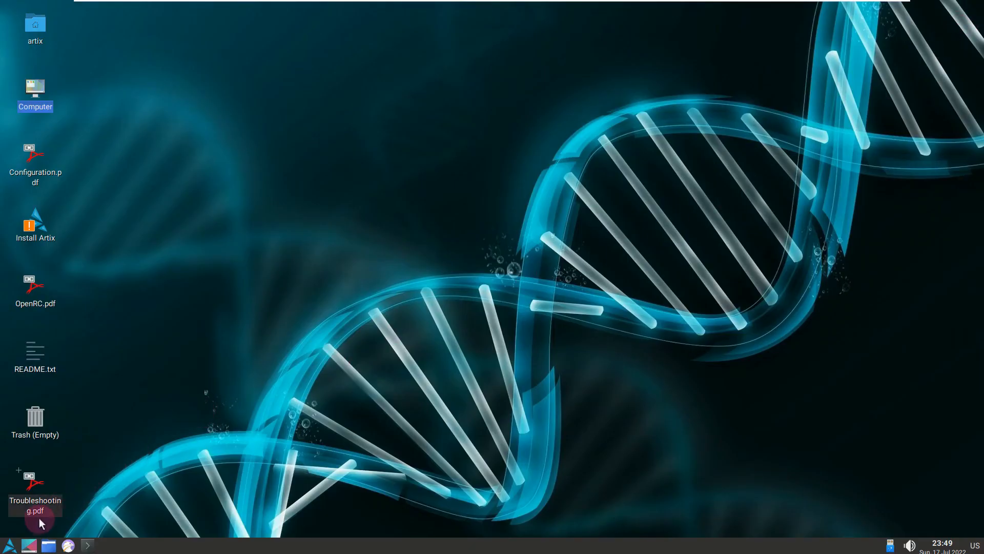
Step: Try to lock the screen from the desktop and dismiss the message
{"action": "left_click", "coordinate": [10, 546]}
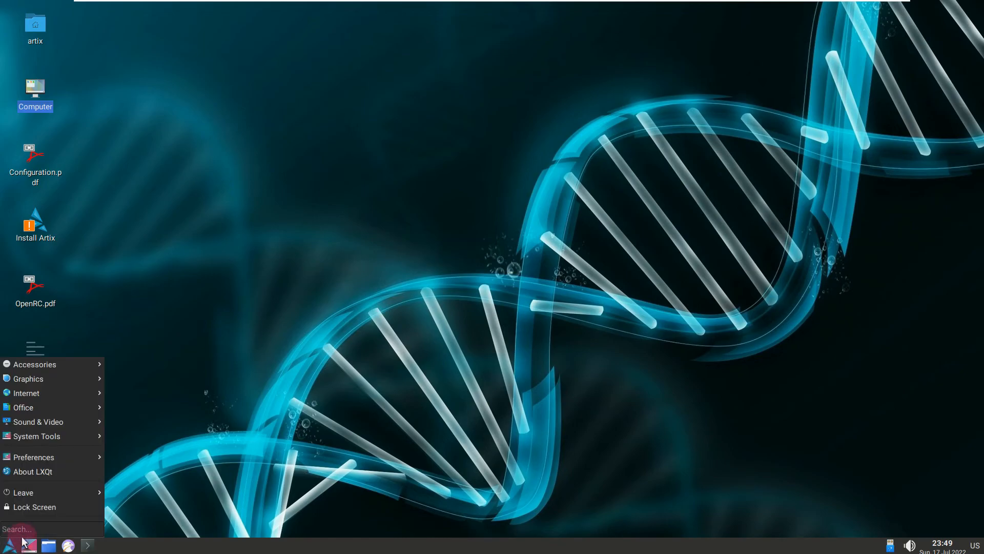
{"action": "left_click", "coordinate": [63, 508]}
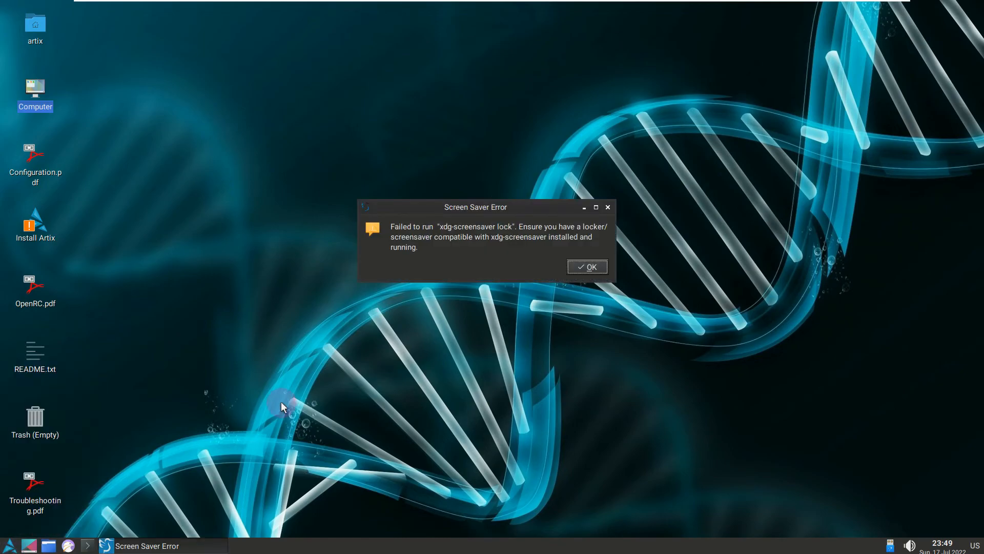
{"action": "left_click", "coordinate": [577, 266]}
Step: Request a shutdown of the live session, leaving its confirmation dialog open
{"action": "left_click", "coordinate": [11, 546]}
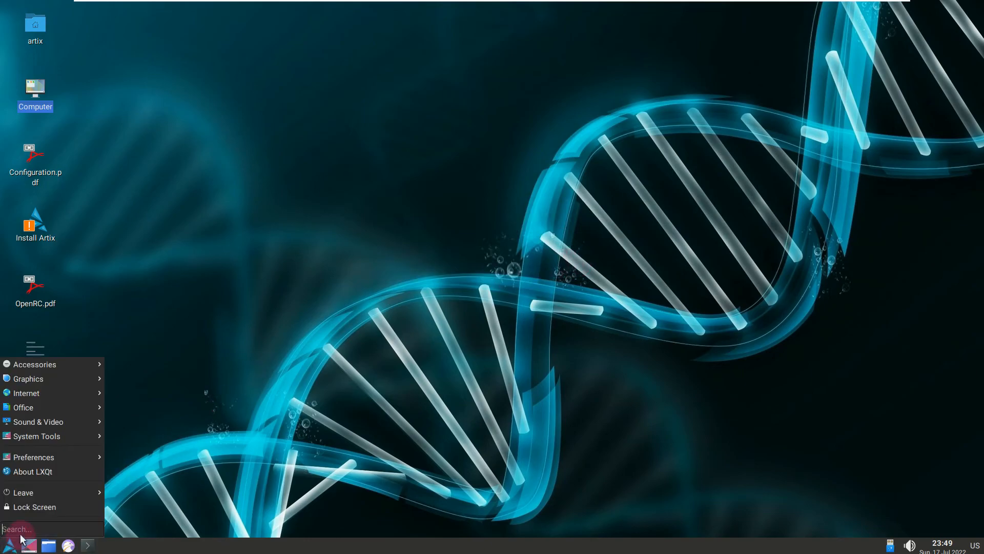
{"action": "mouse_move", "coordinate": [52, 492]}
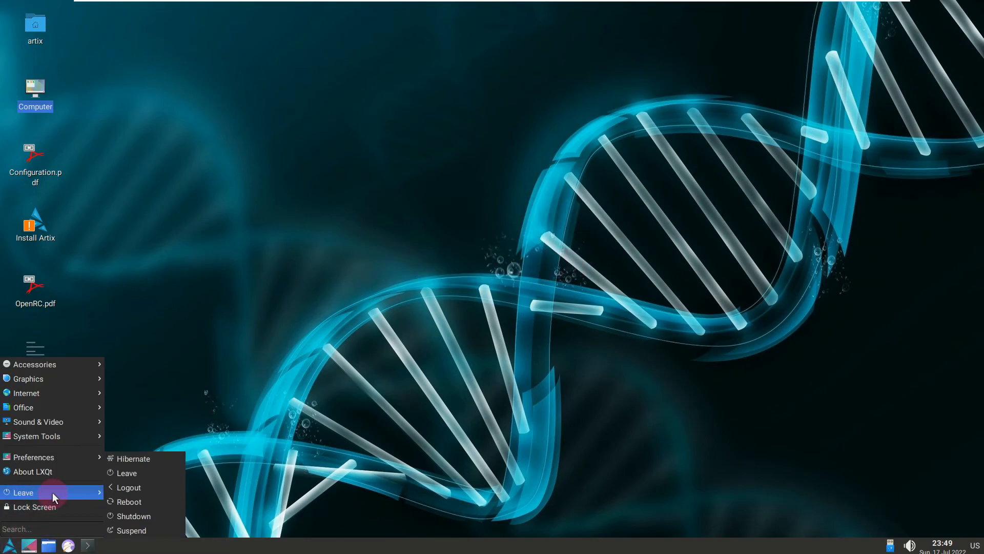
{"action": "left_click", "coordinate": [150, 519]}
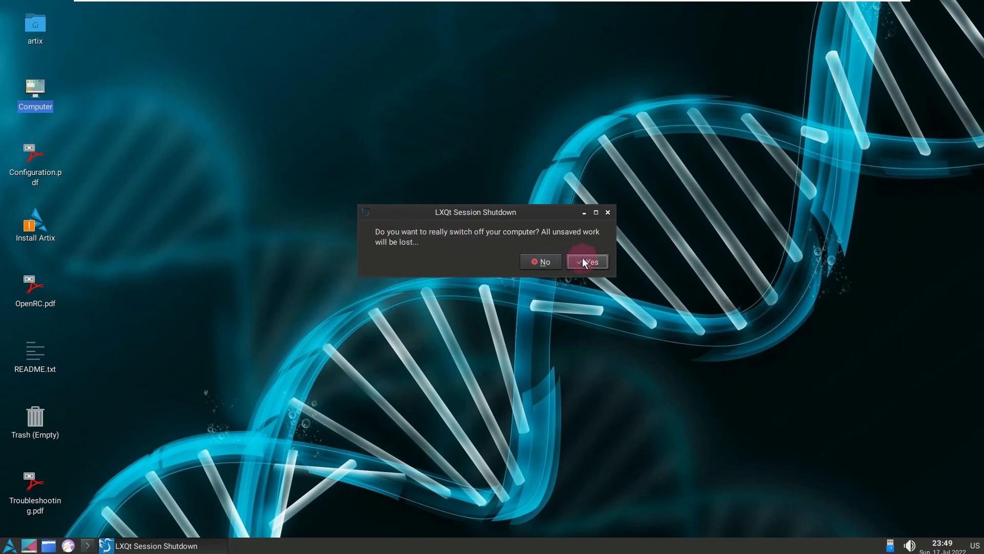
Step: Run neofetch in a new terminal, highlight the system information it prints, and clear the highlight
{"action": "left_click", "coordinate": [90, 544]}
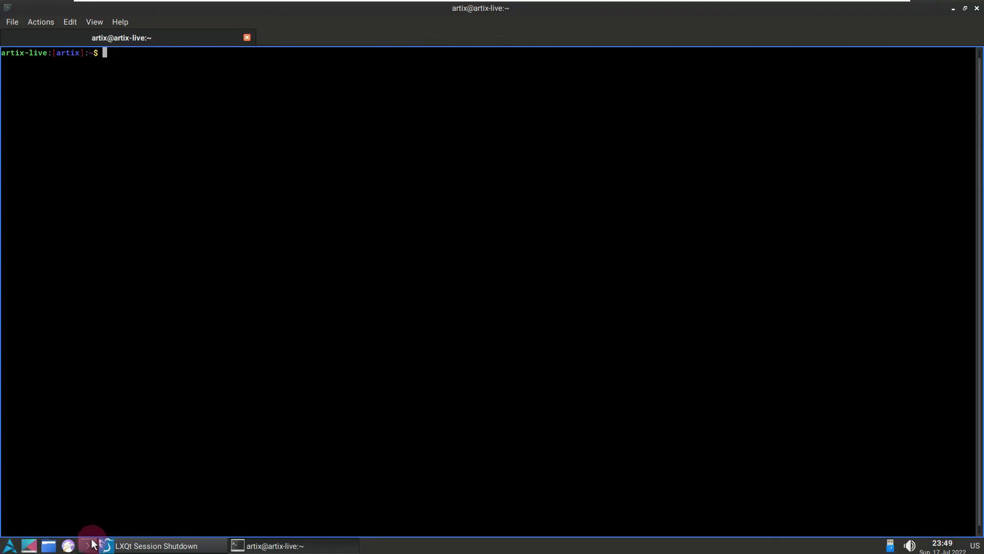
{"action": "type", "text": "neofetch"}
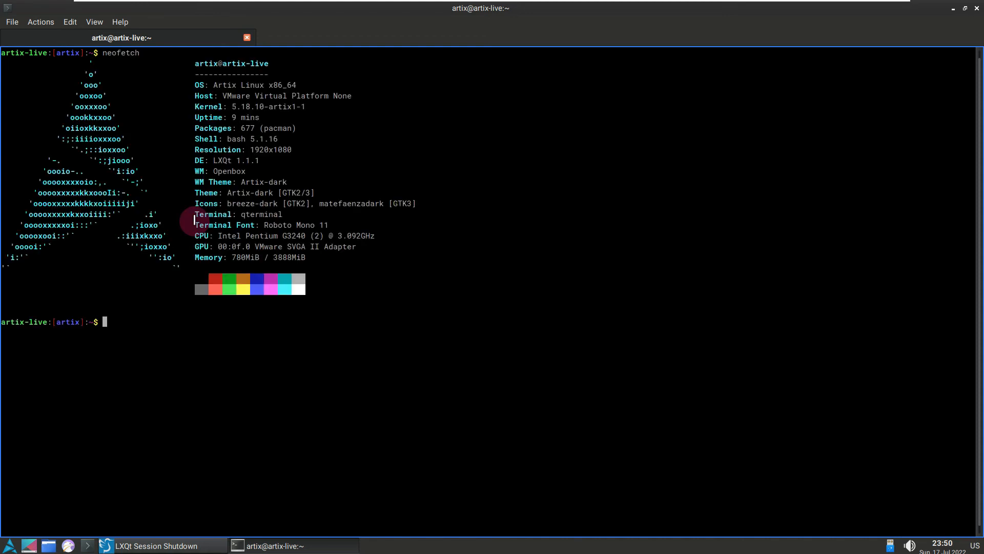
{"action": "left_click_drag", "start_coordinate": [366, 288], "coordinate": [186, 61]}
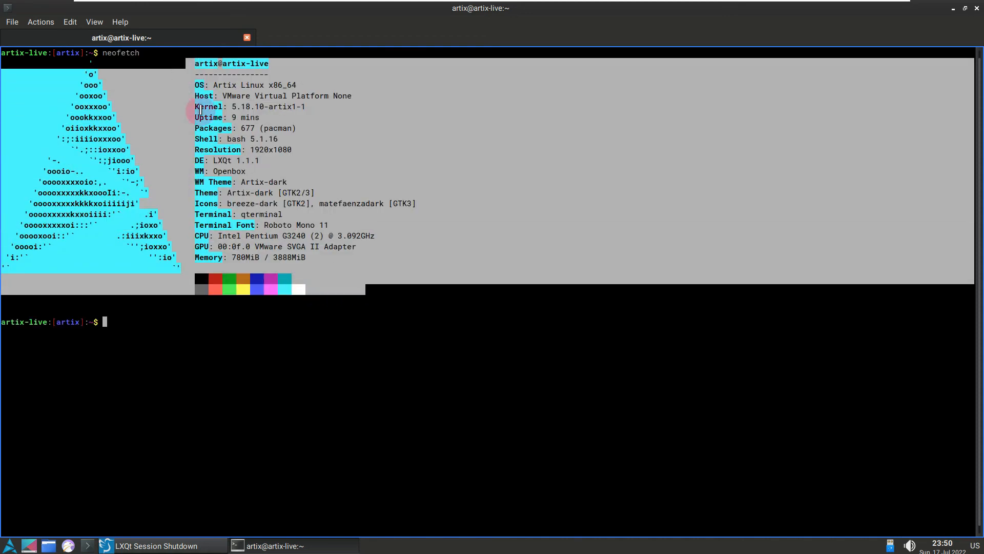
{"action": "left_click", "coordinate": [308, 355]}
Step: Close the terminal and confirm switching off the computer
{"action": "left_click", "coordinate": [974, 12]}
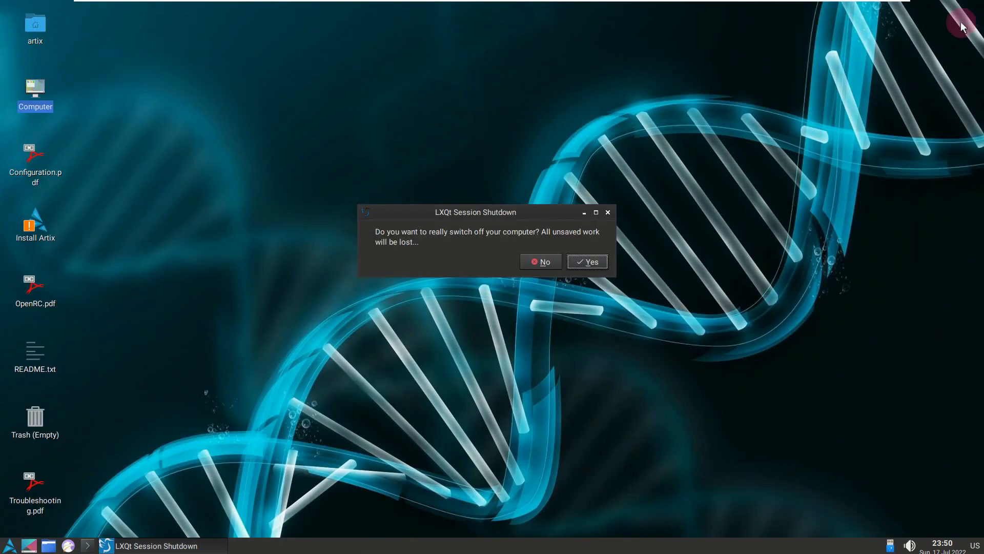
{"action": "left_click", "coordinate": [598, 262]}
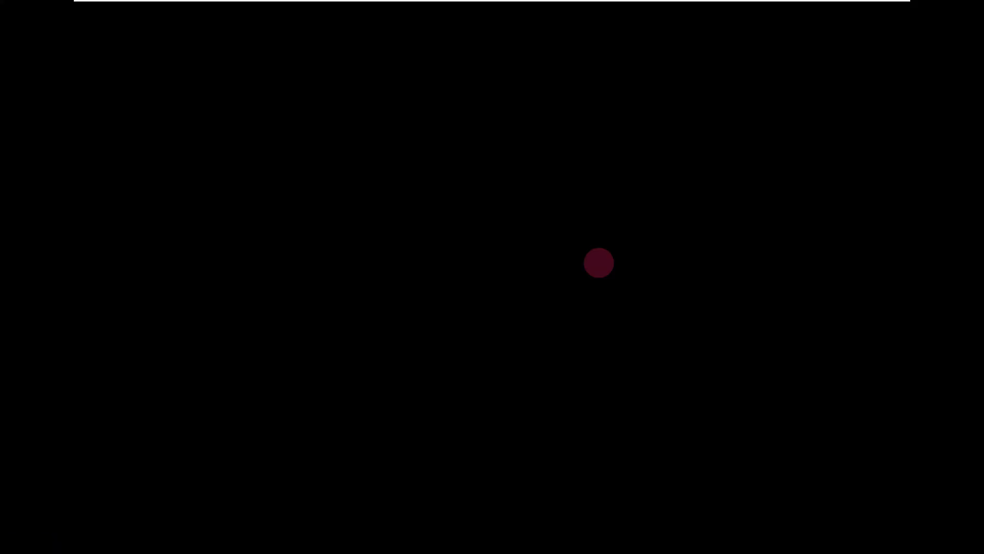